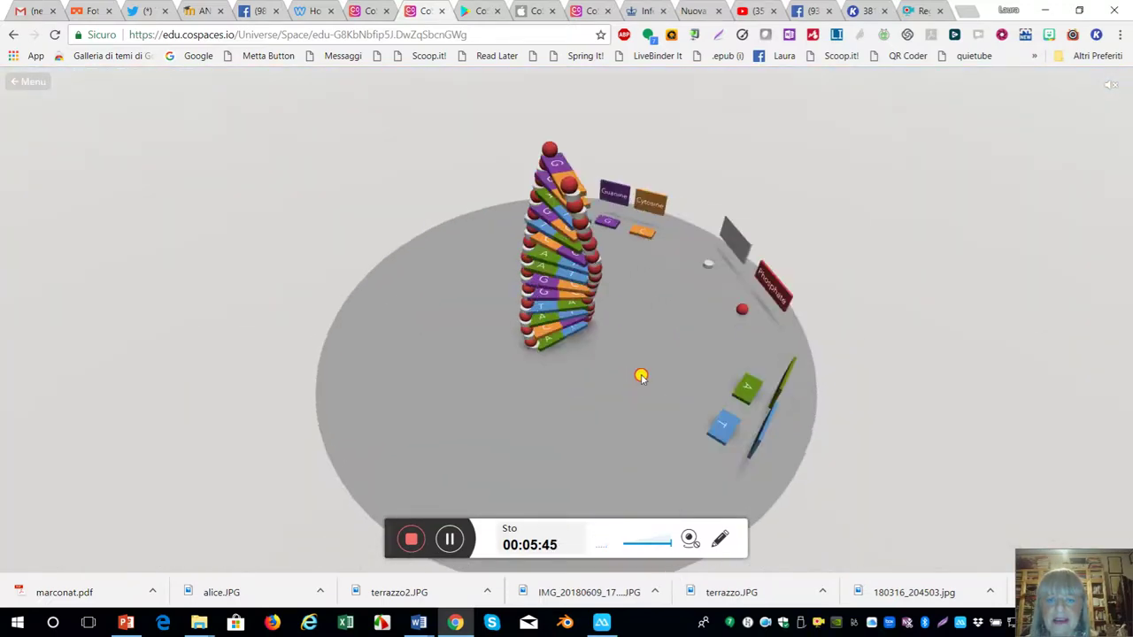
Step: View the DNA model from a lower angle and return to the gallery
left_click_drag(641, 376, 526, 262)
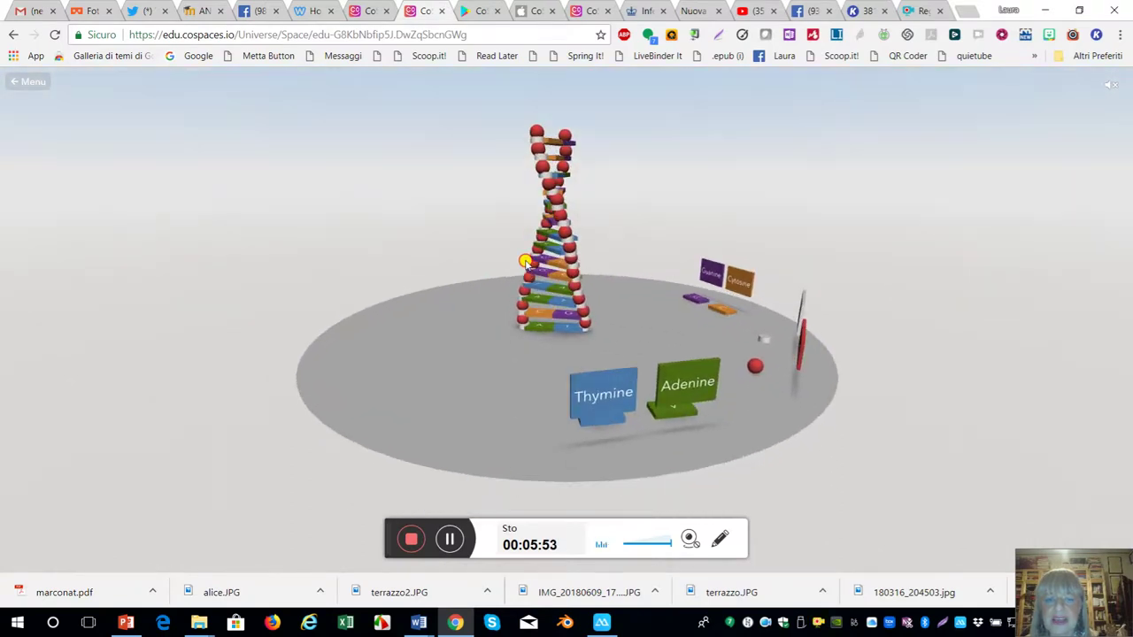
left_click(10, 81)
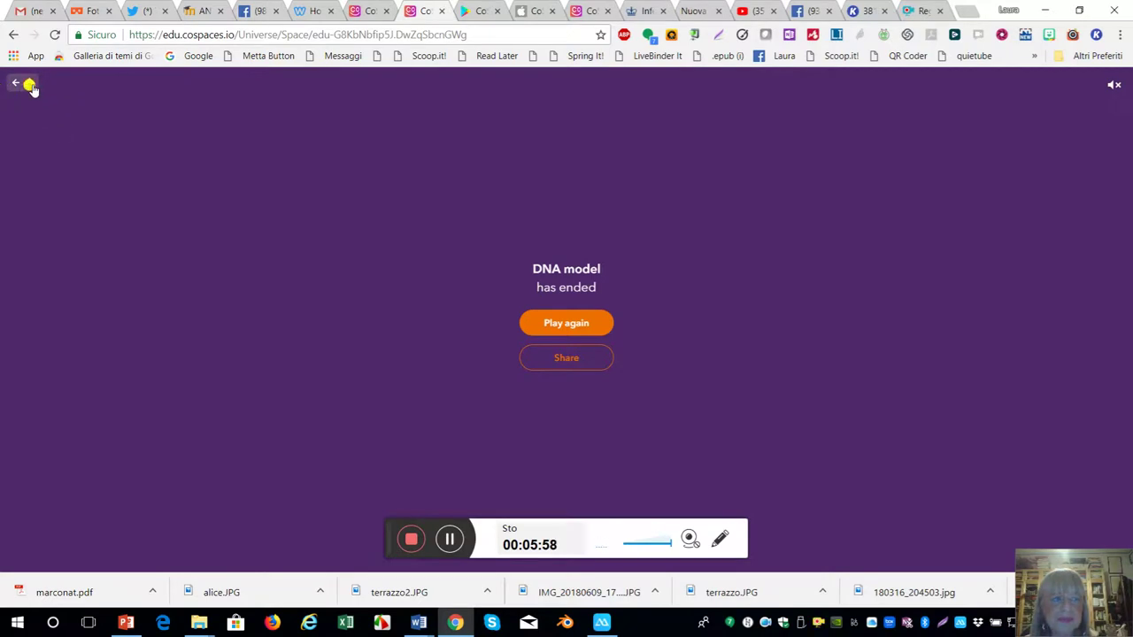
left_click(29, 86)
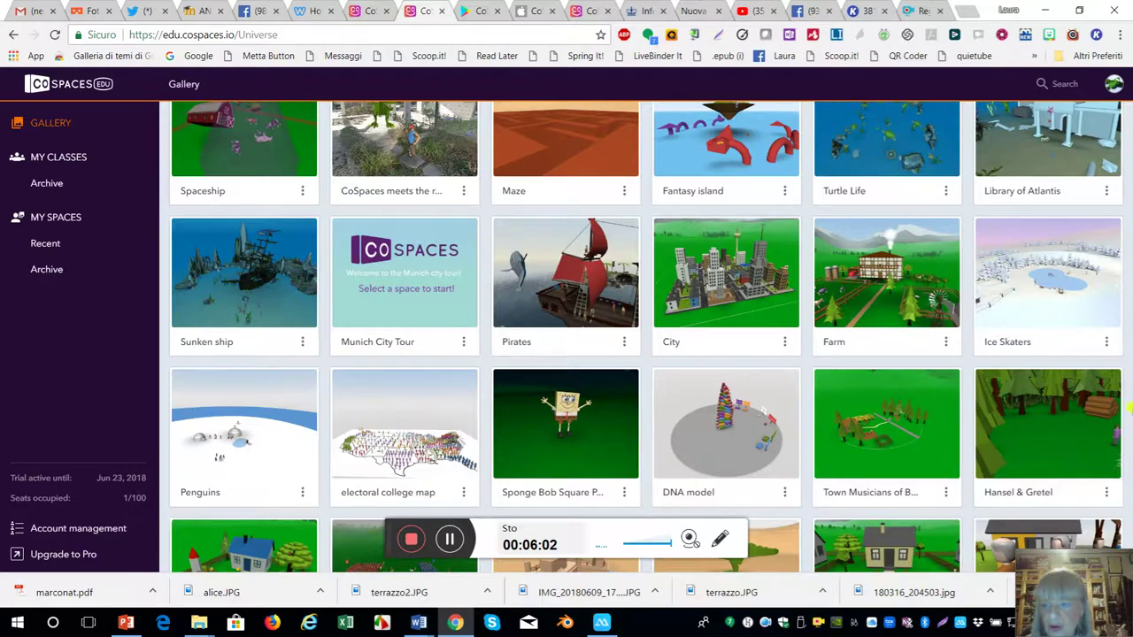
Step: Play the Battle of Waterloo space from the gallery through to its next scene, and return to the gallery
scroll(1049, 398, "down", 2)
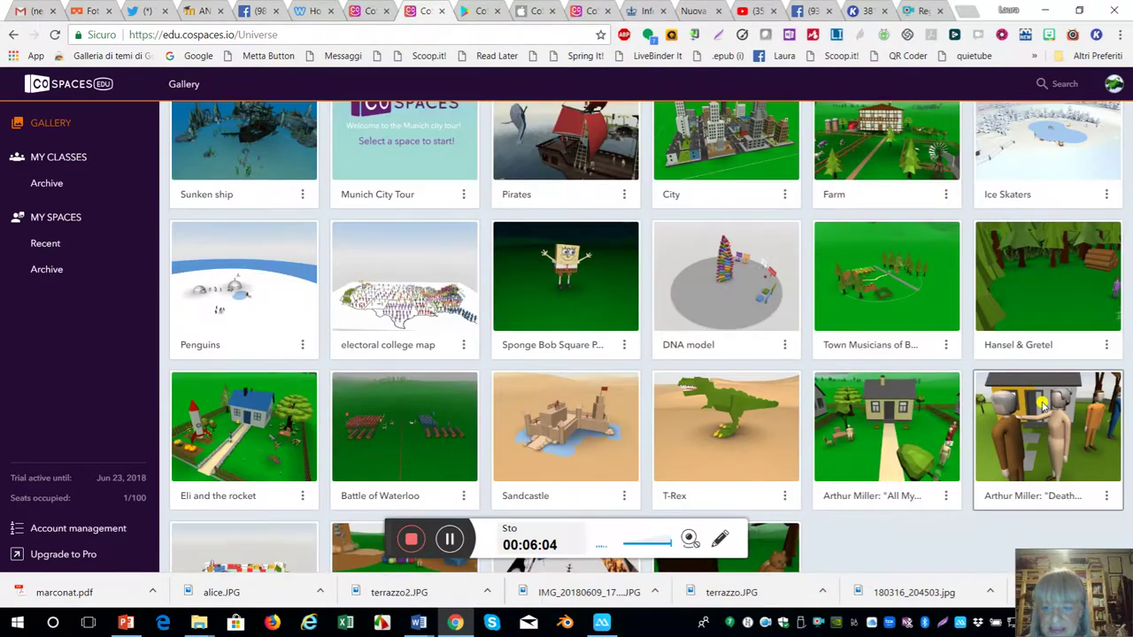
scroll(1045, 403, "down", 1)
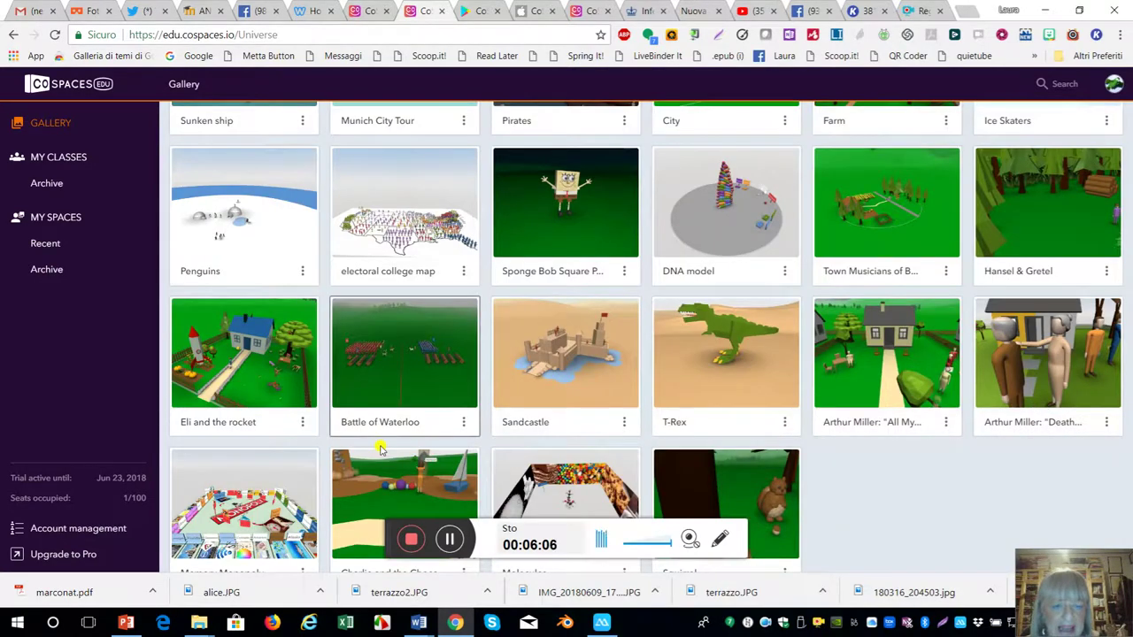
left_click(388, 393)
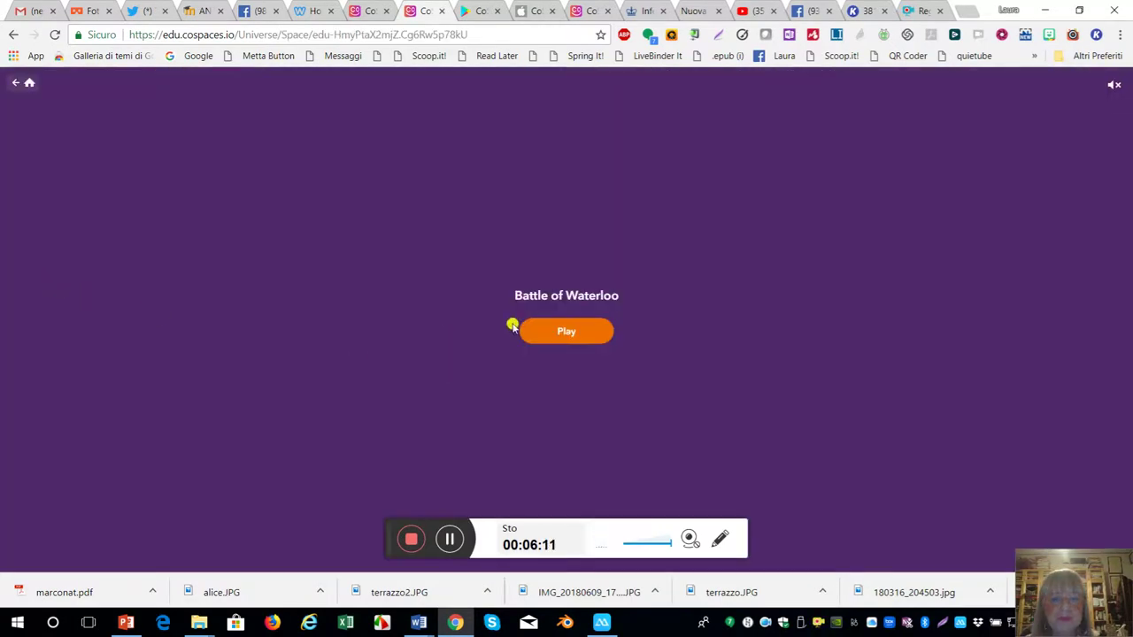
left_click(569, 340)
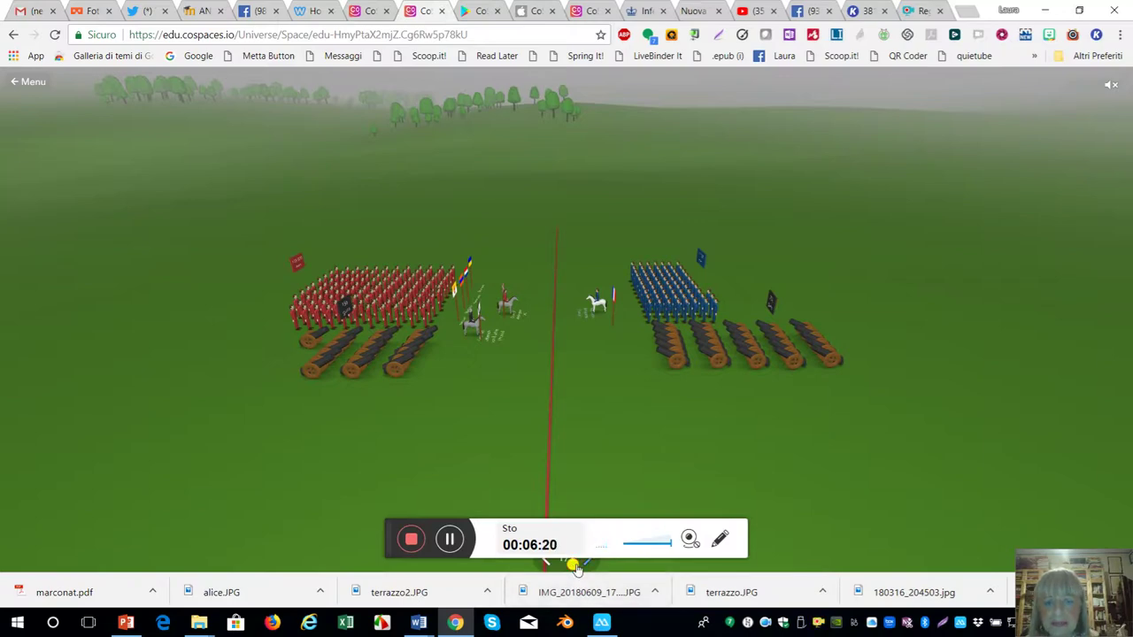
left_click(573, 564)
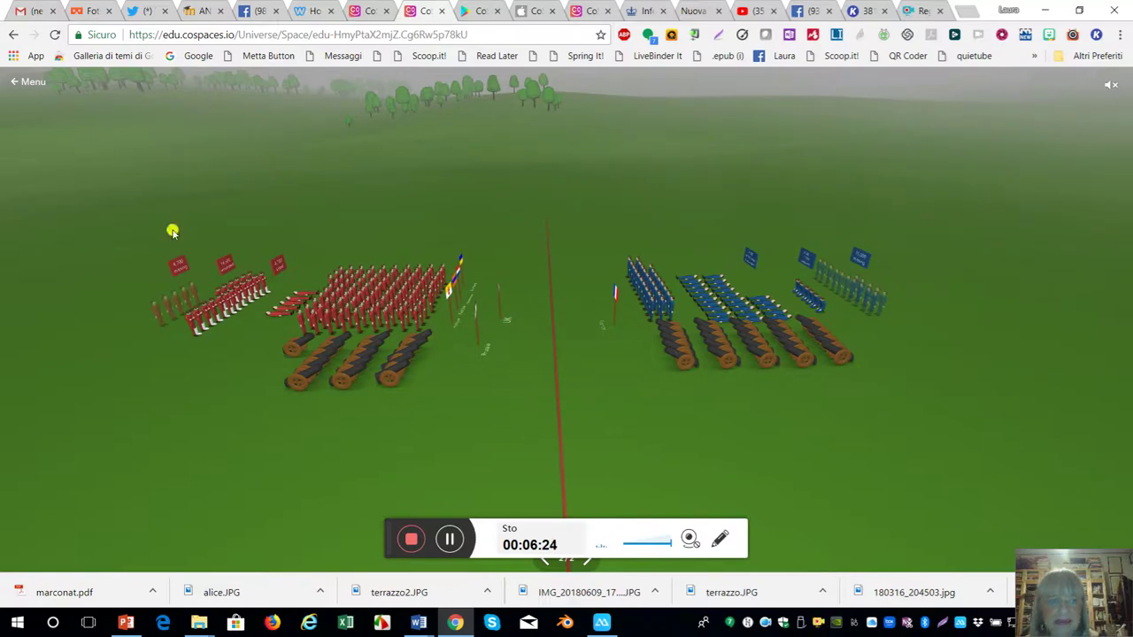
left_click(27, 84)
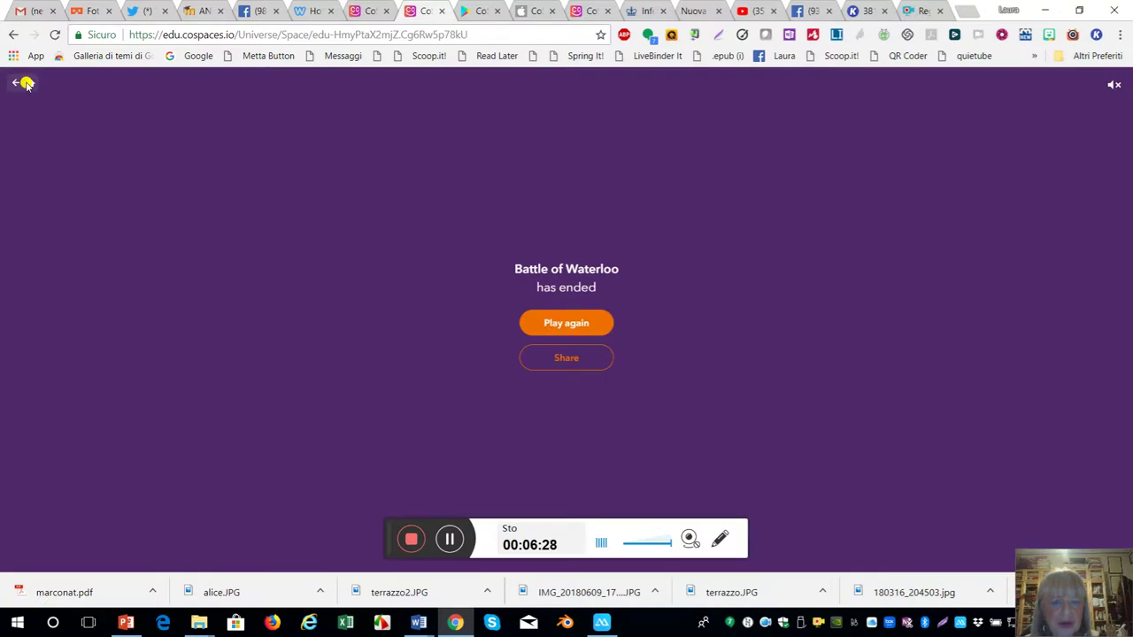
left_click(27, 84)
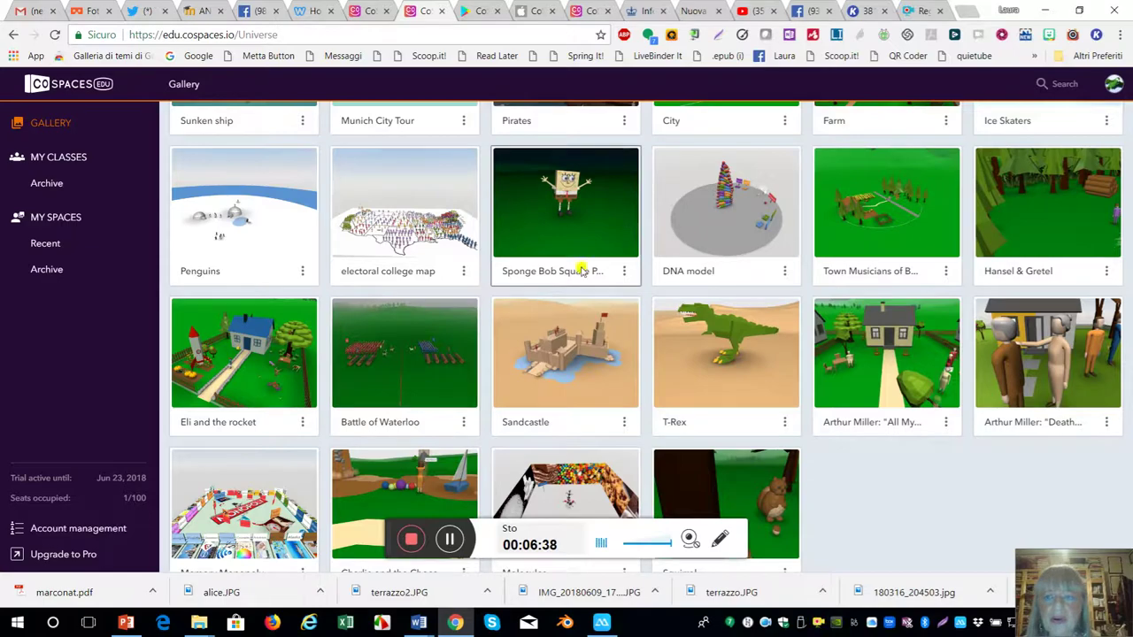
Step: Browse back up through the gallery and open the Piazza Sordello space from the personal spaces
scroll(586, 268, "up", 4)
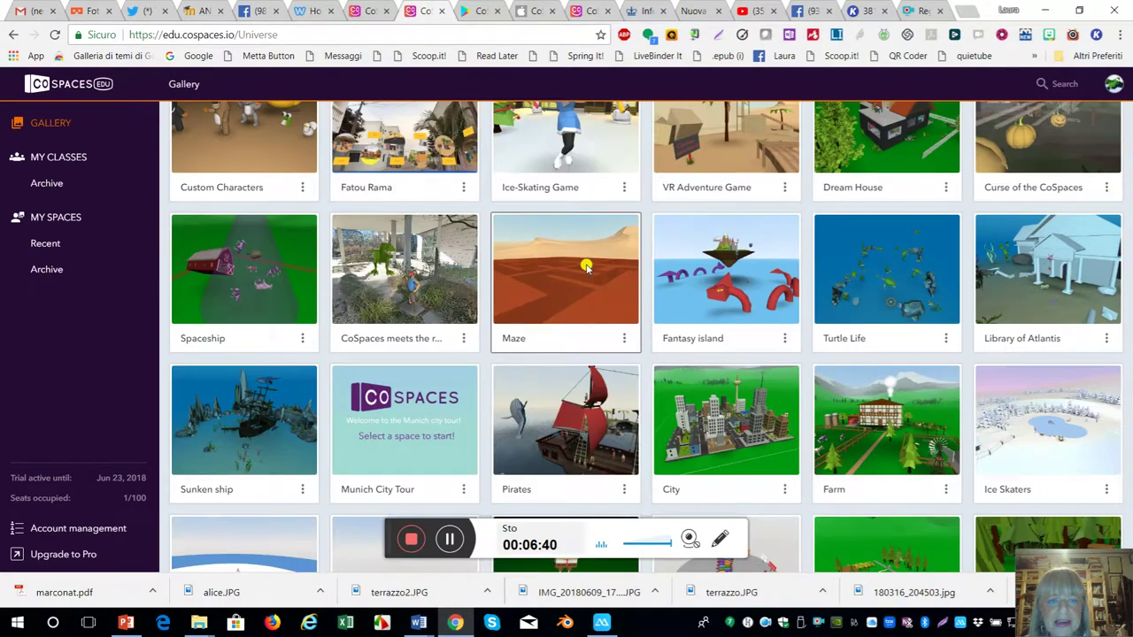
scroll(475, 266, "up", 1)
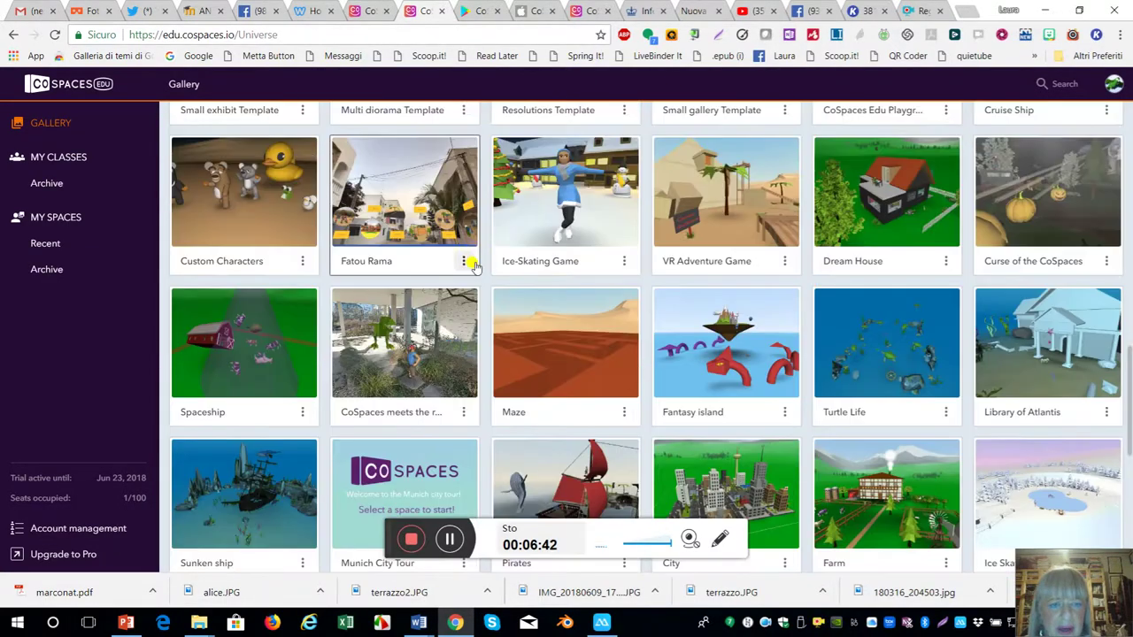
scroll(475, 278, "up", 1)
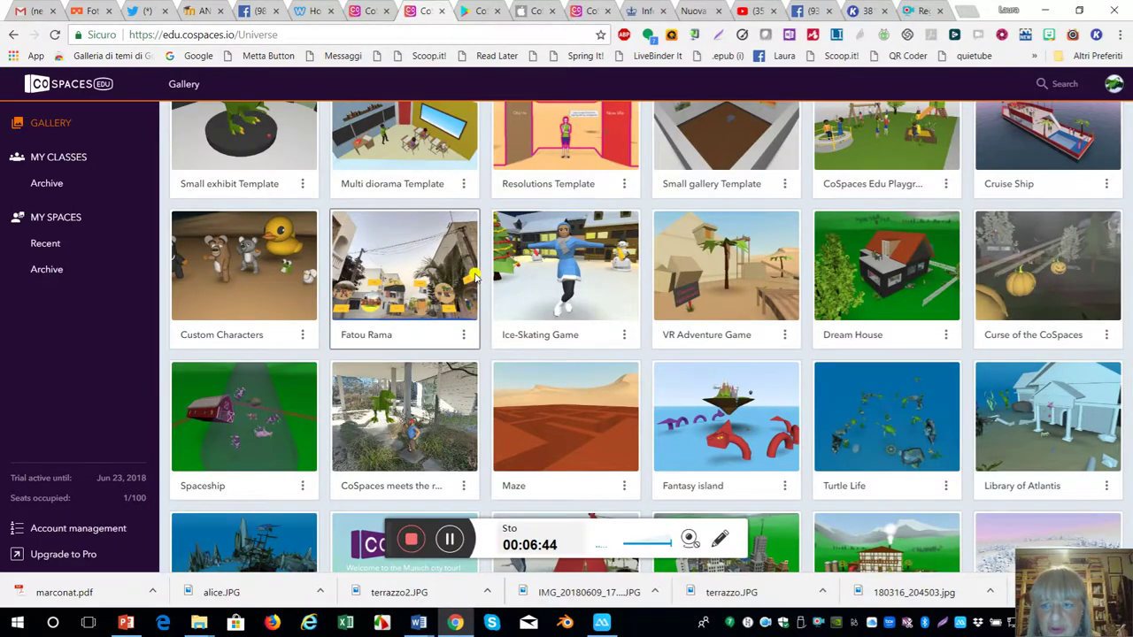
scroll(475, 278, "up", 1)
scroll(475, 278, "up", 3)
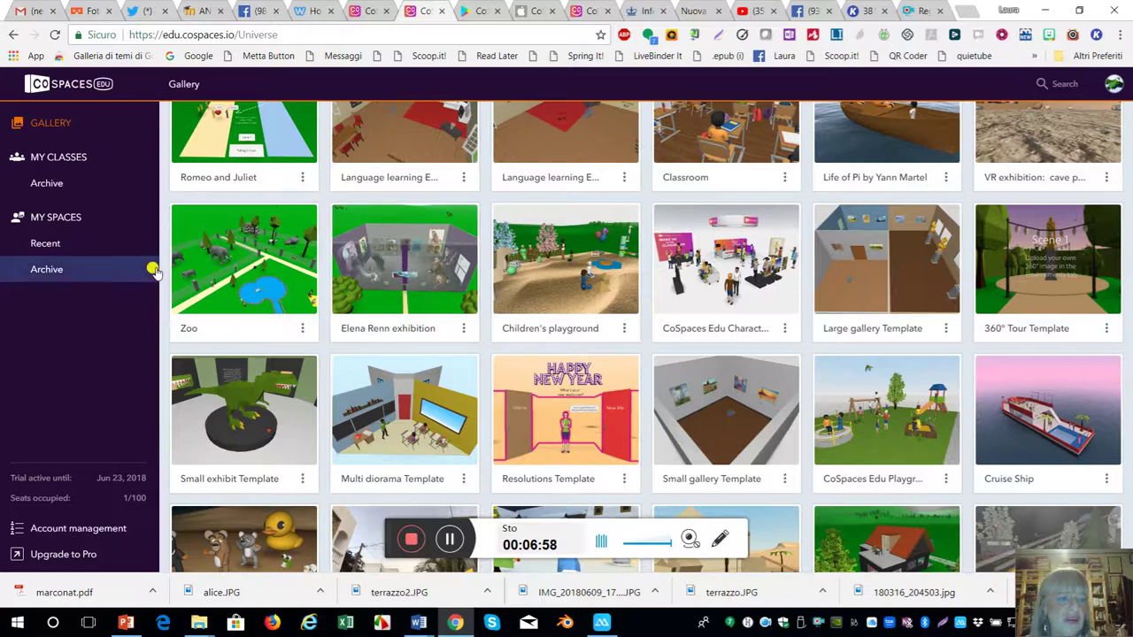
left_click(46, 223)
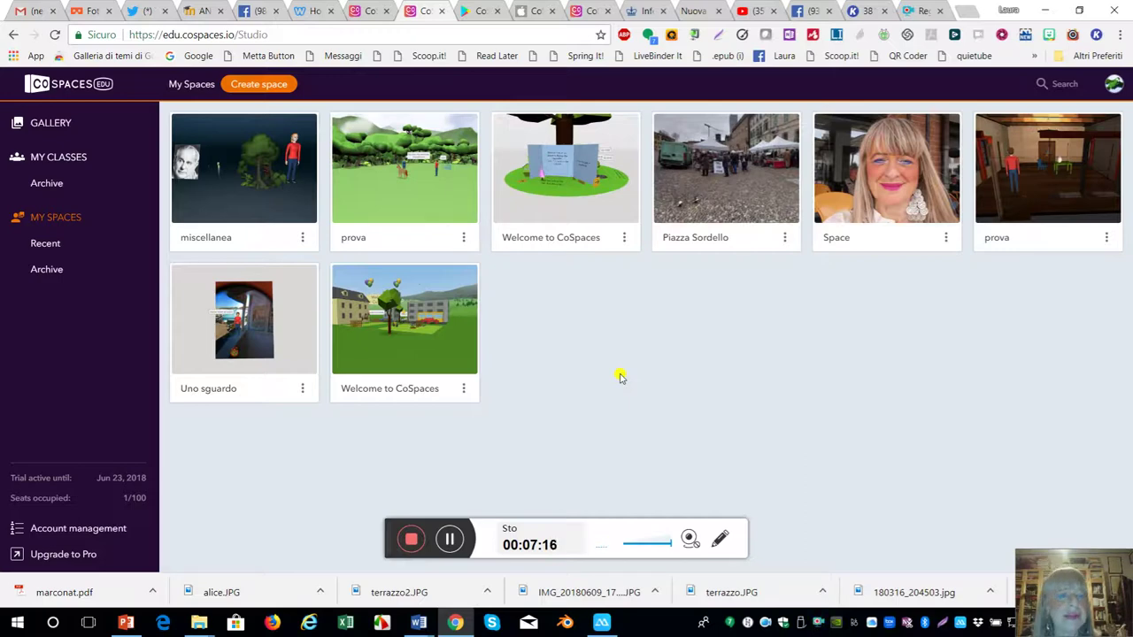
left_click(702, 210)
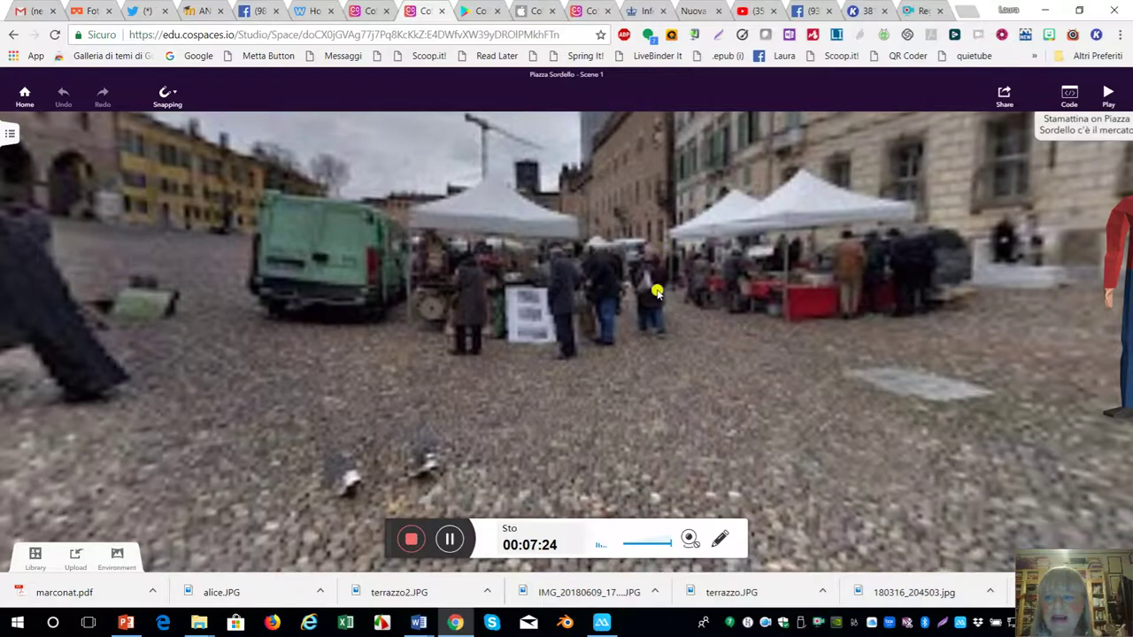
Step: Look around the 360° market square in Scene 1 to view the character and the building behind him
left_click_drag(864, 337, 1023, 312)
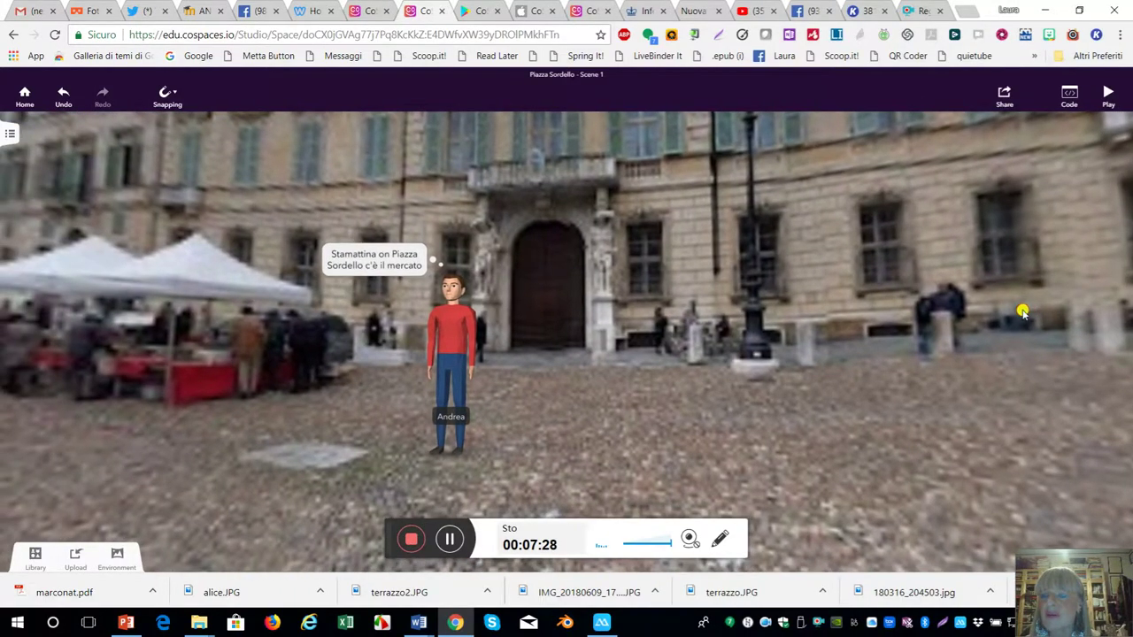
mouse_move(894, 291)
left_mouse_down()
mouse_move(859, 321)
mouse_move(886, 289)
left_mouse_up()
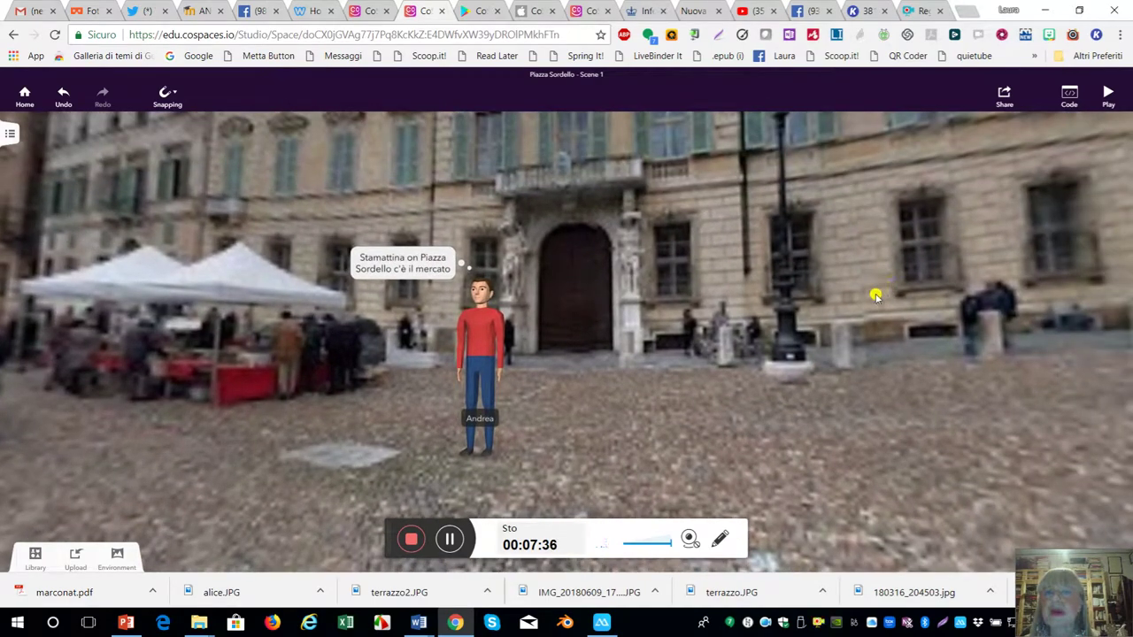
left_click_drag(295, 286, 251, 312)
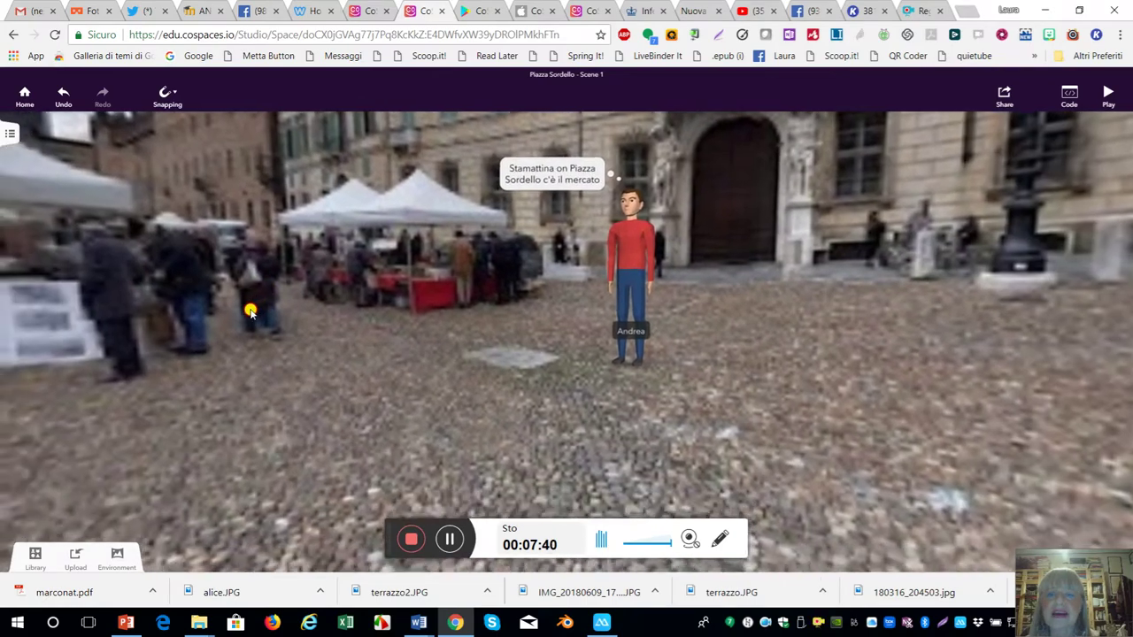
left_click_drag(729, 395, 731, 378)
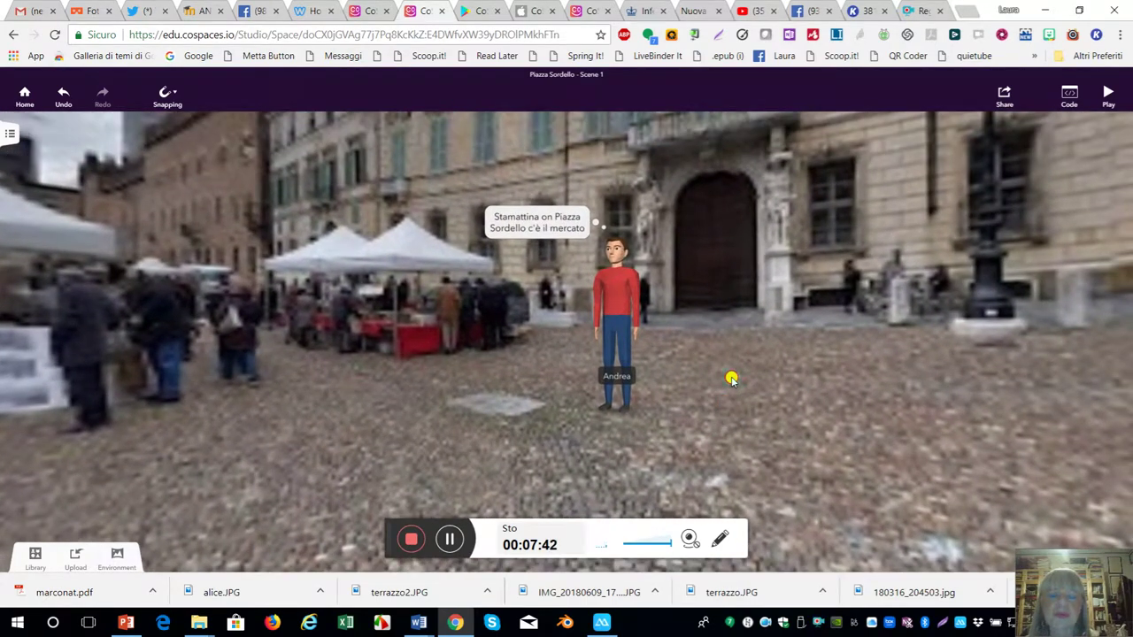
Step: Play the Piazza Sordello space with sound on through its second scene and return to the personal spaces
left_click(1108, 98)
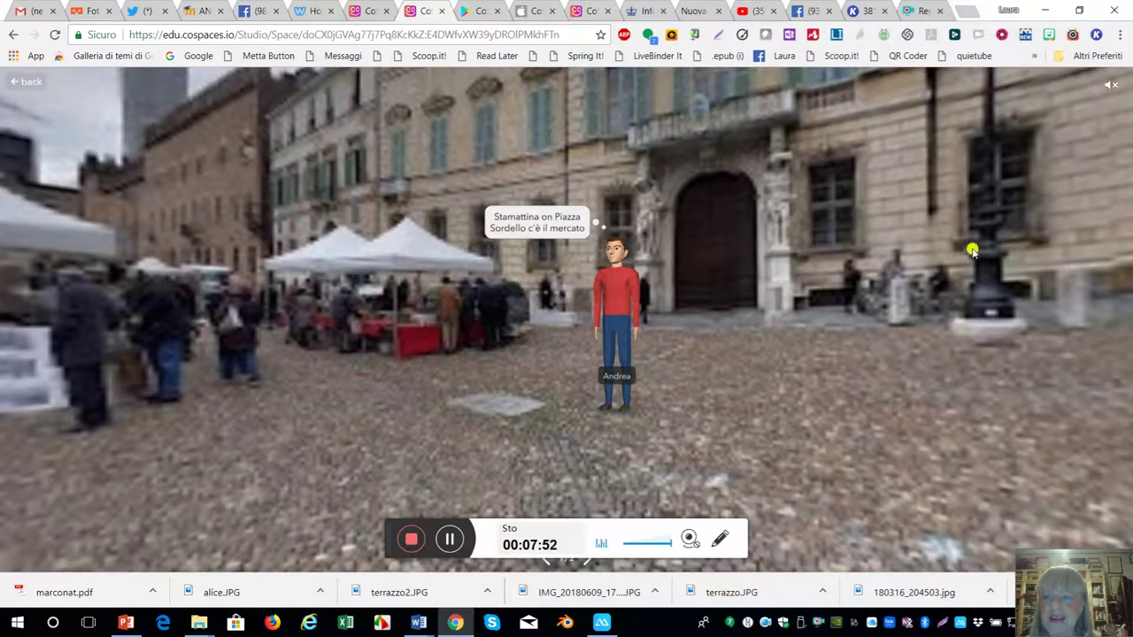
left_click(1110, 85)
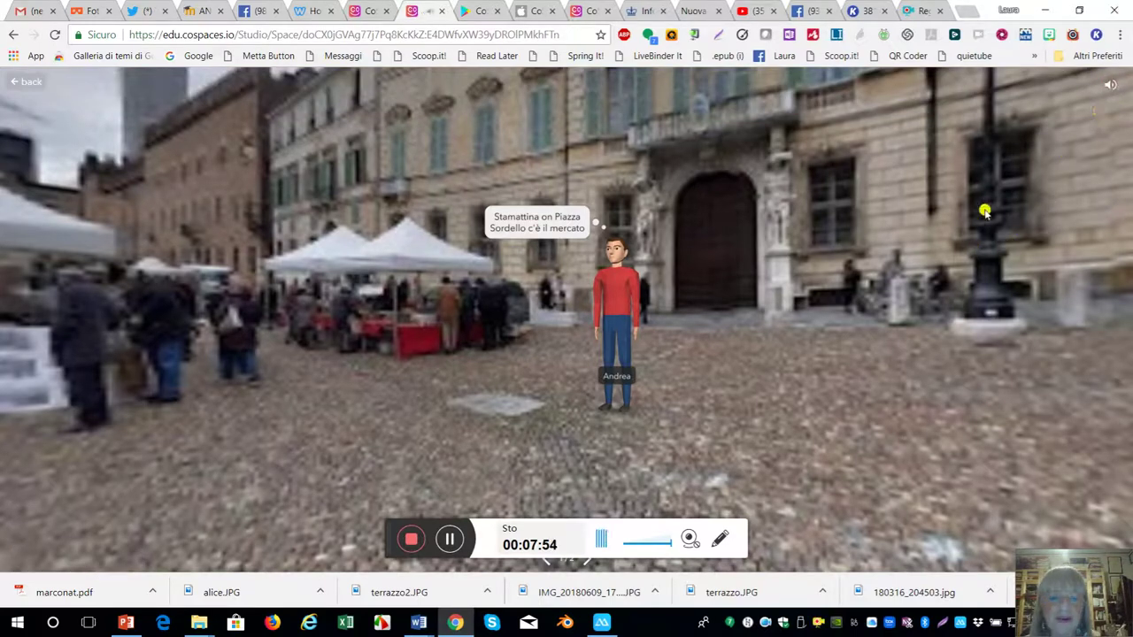
mouse_move(852, 472)
left_mouse_down()
mouse_move(874, 481)
mouse_move(841, 481)
left_mouse_up()
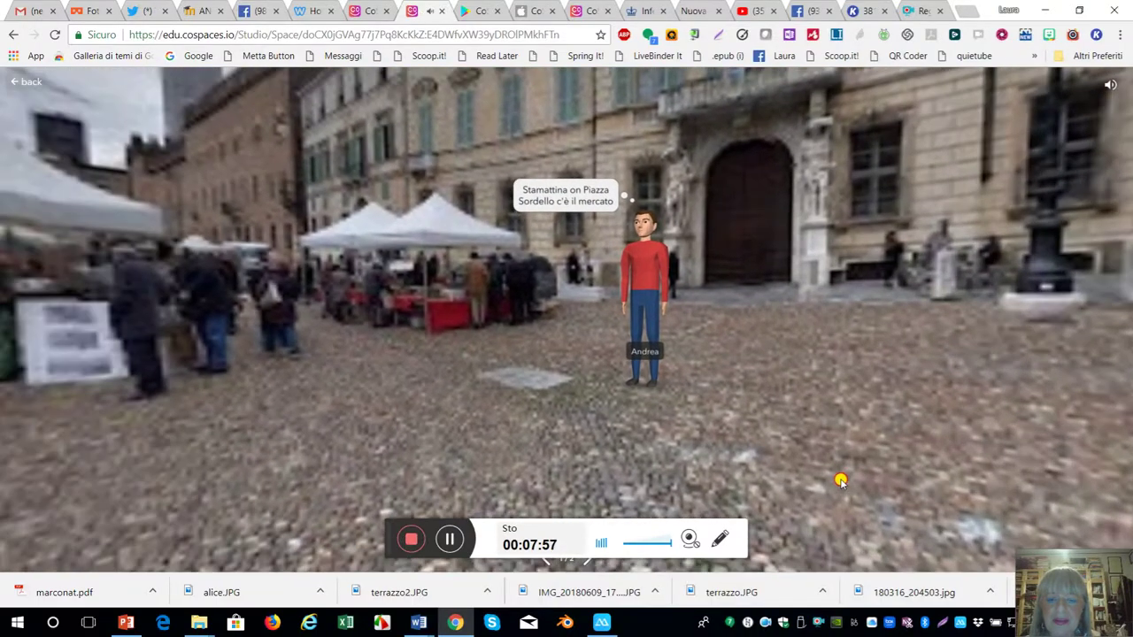
left_click(584, 563)
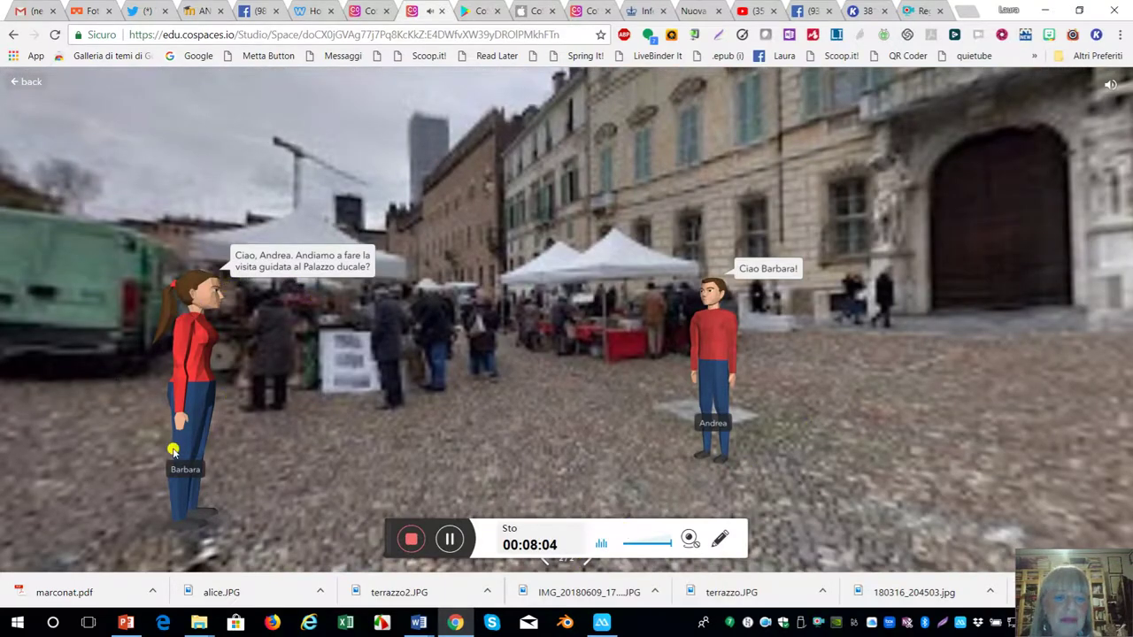
left_click_drag(501, 329, 442, 319)
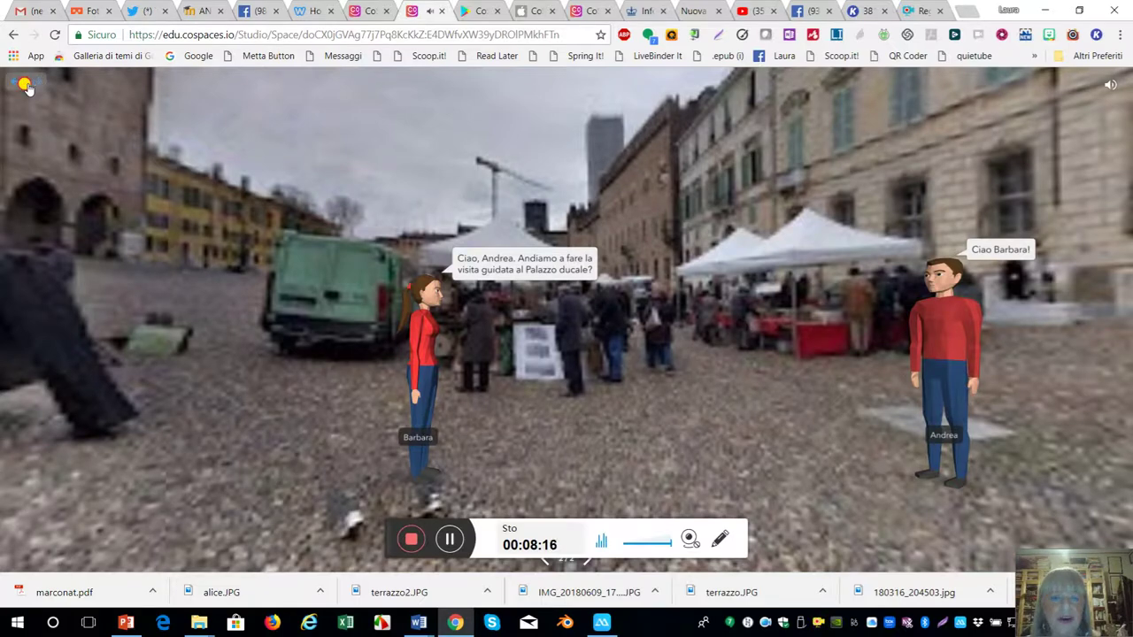
left_click(25, 85)
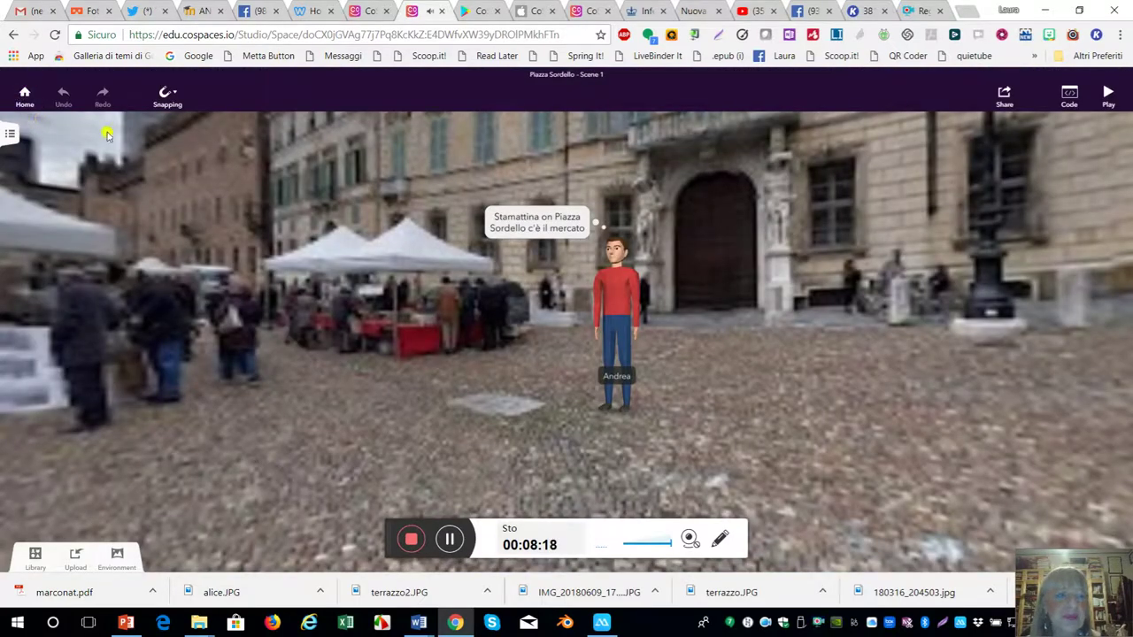
left_click(23, 96)
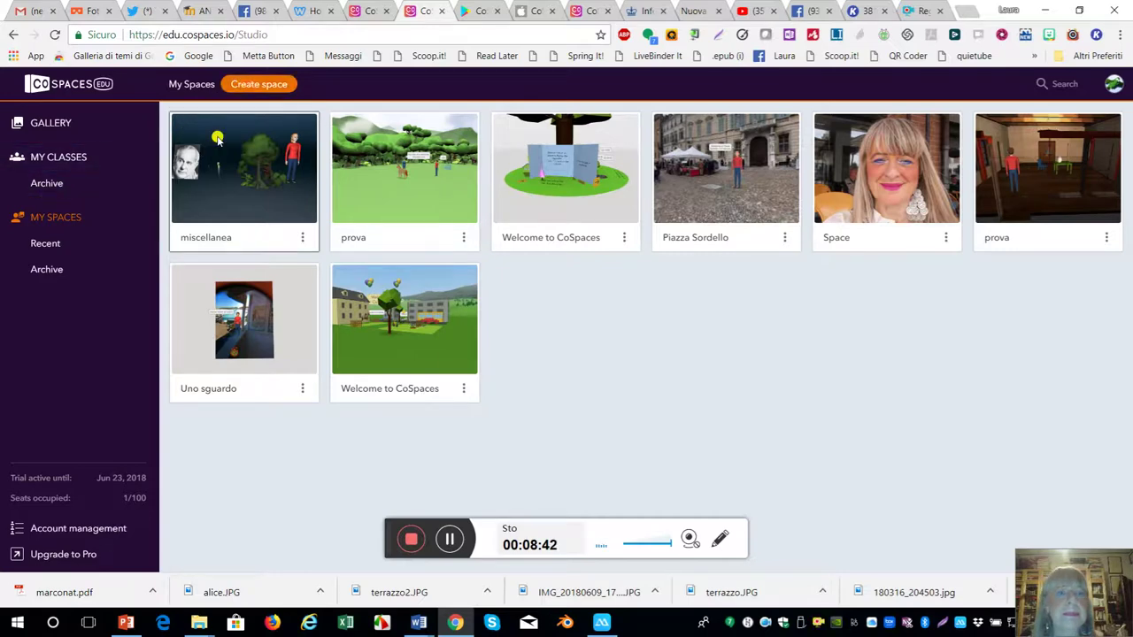
Step: Open the class "quinta" and view the groups of its "guarda la storia" assignment
left_click(48, 163)
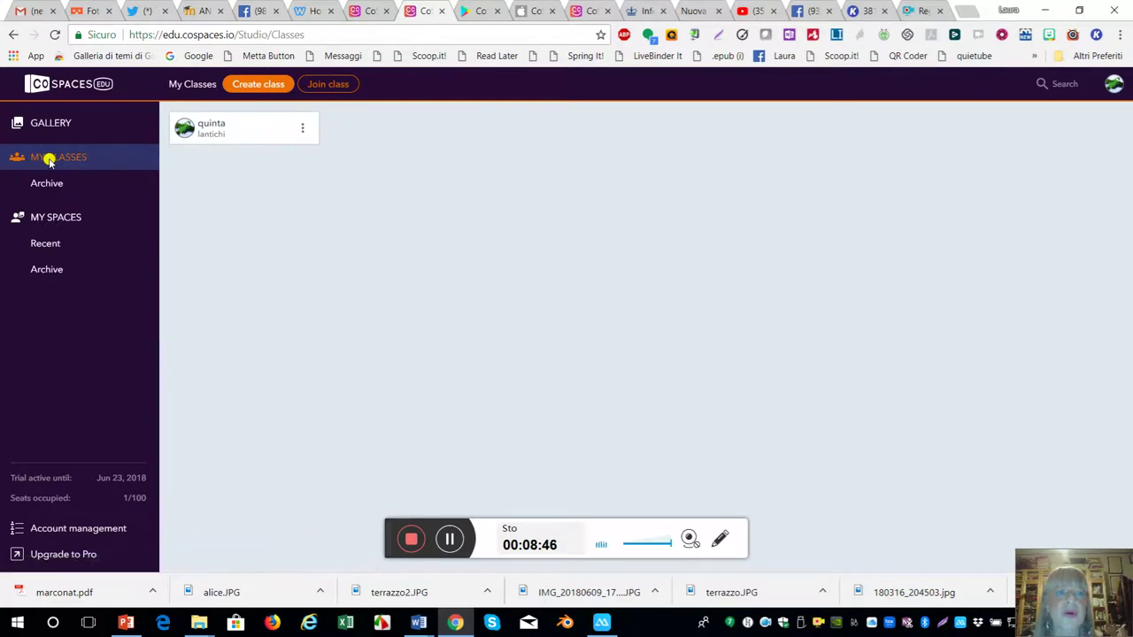
left_click(210, 137)
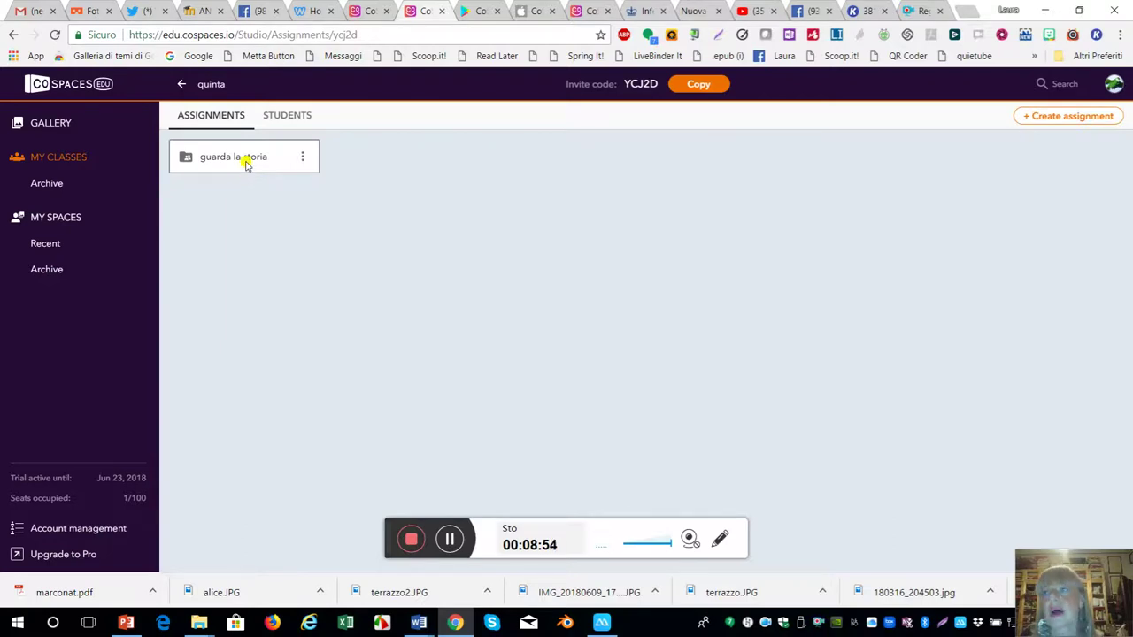
left_click(246, 164)
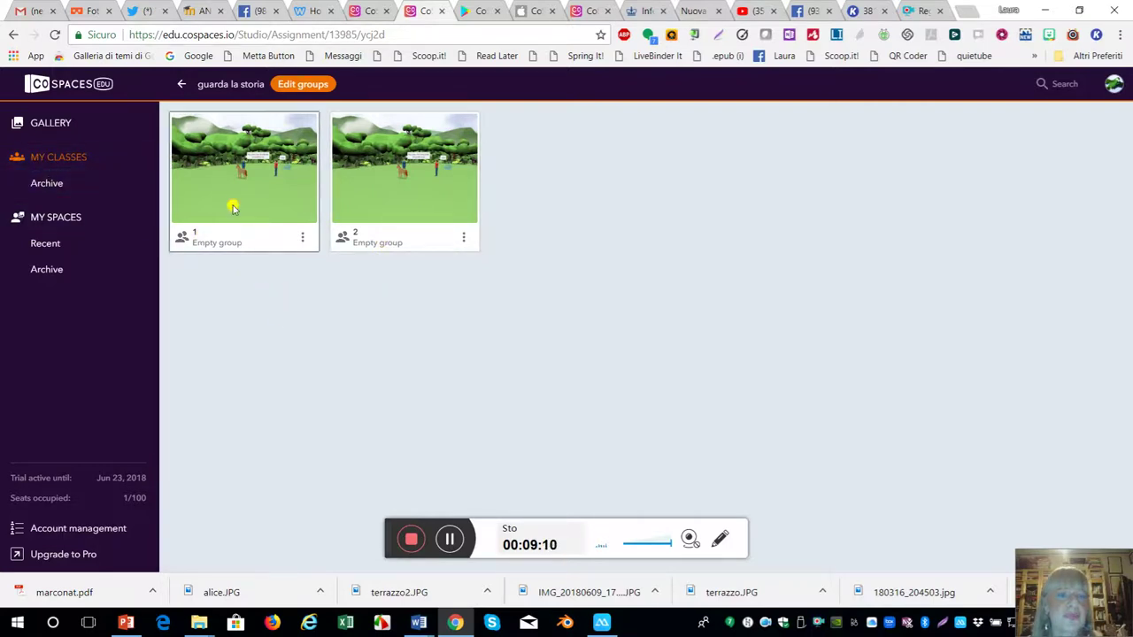
Step: Return to the class overview and create a new class named "classe terza"
left_click(60, 165)
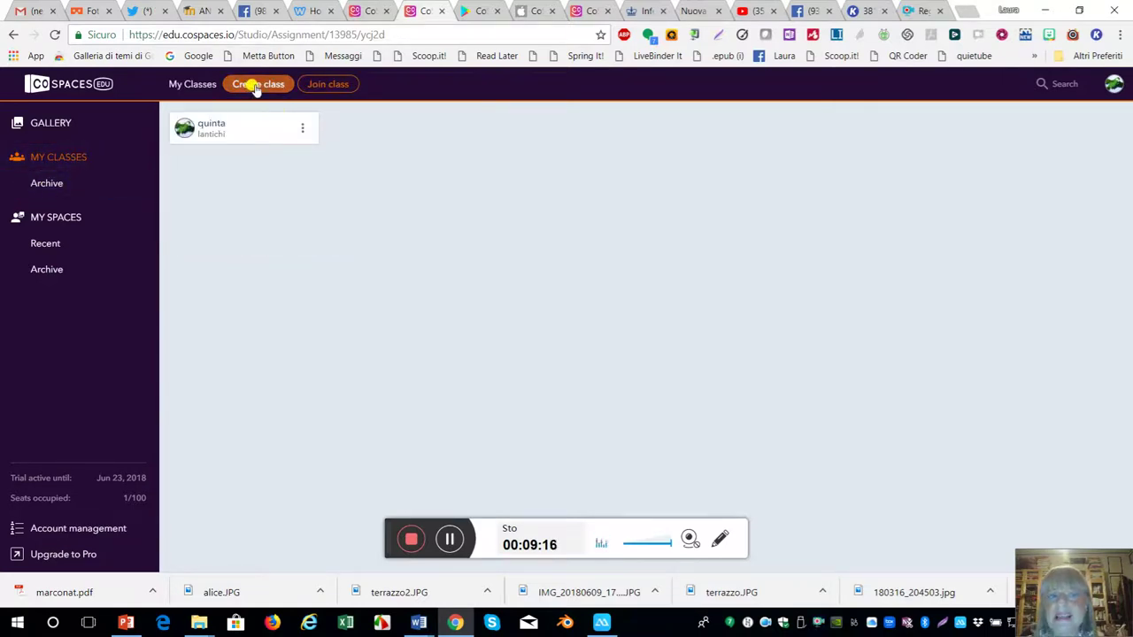
left_click(255, 86)
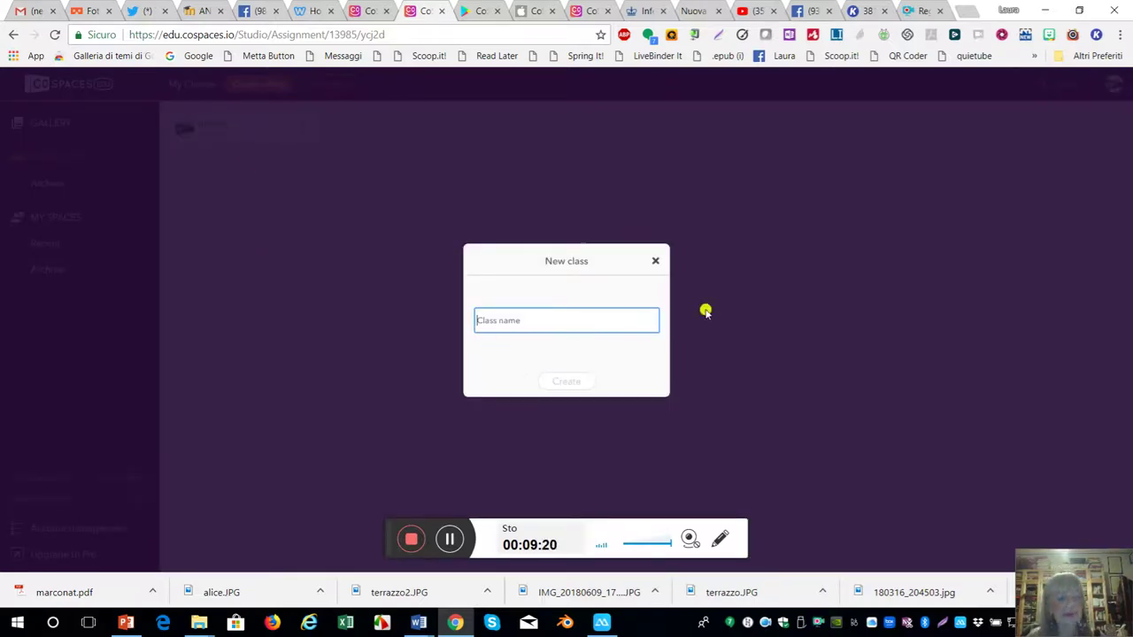
type("classe terza")
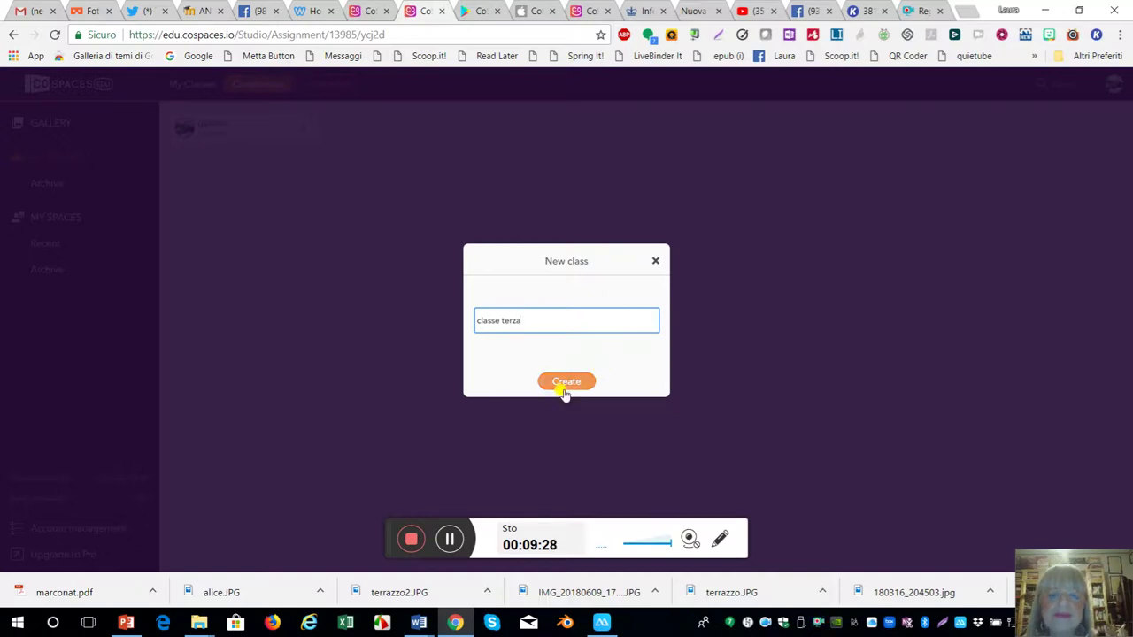
left_click(566, 381)
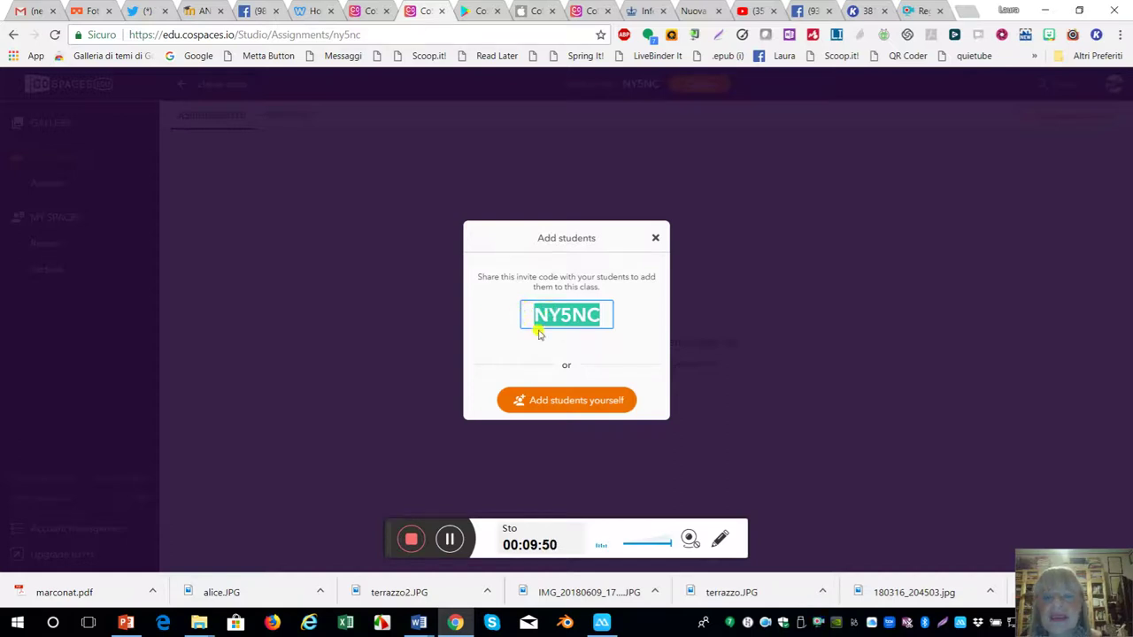
Step: View the student selection list and the blank new-assignment form of "classe terza", closing both without entering anything
left_click(590, 401)
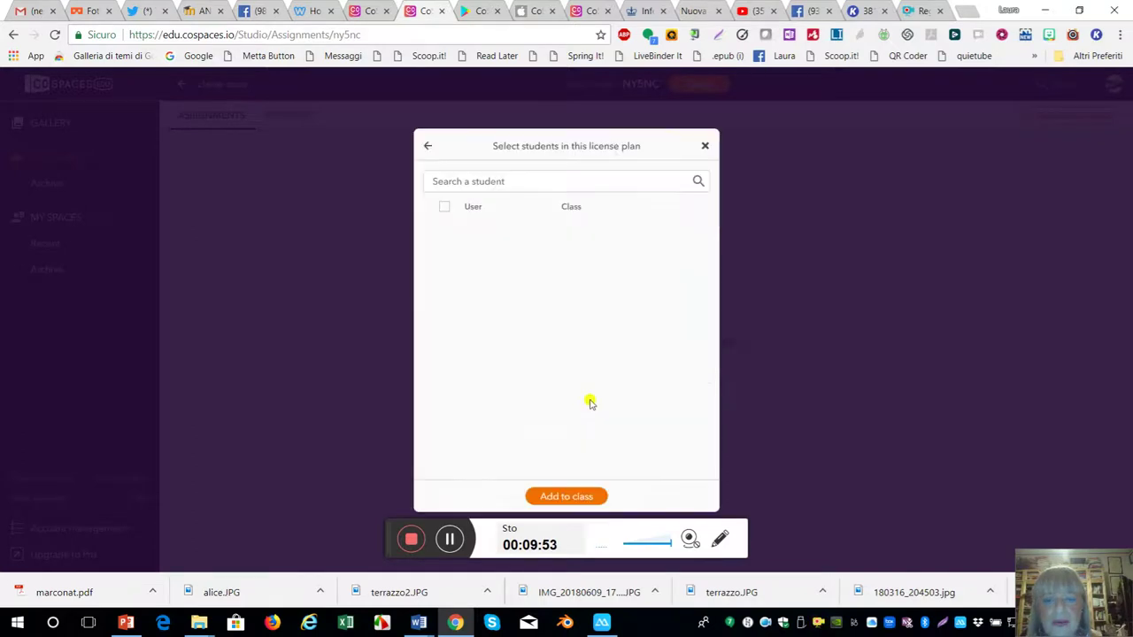
left_click(706, 145)
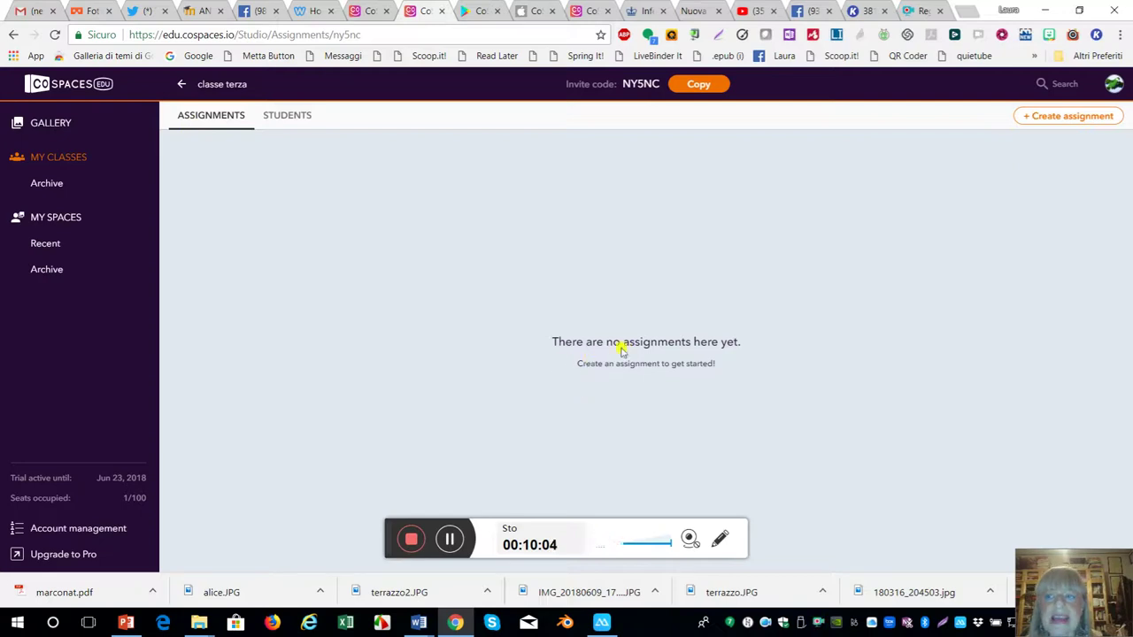
left_click(1062, 121)
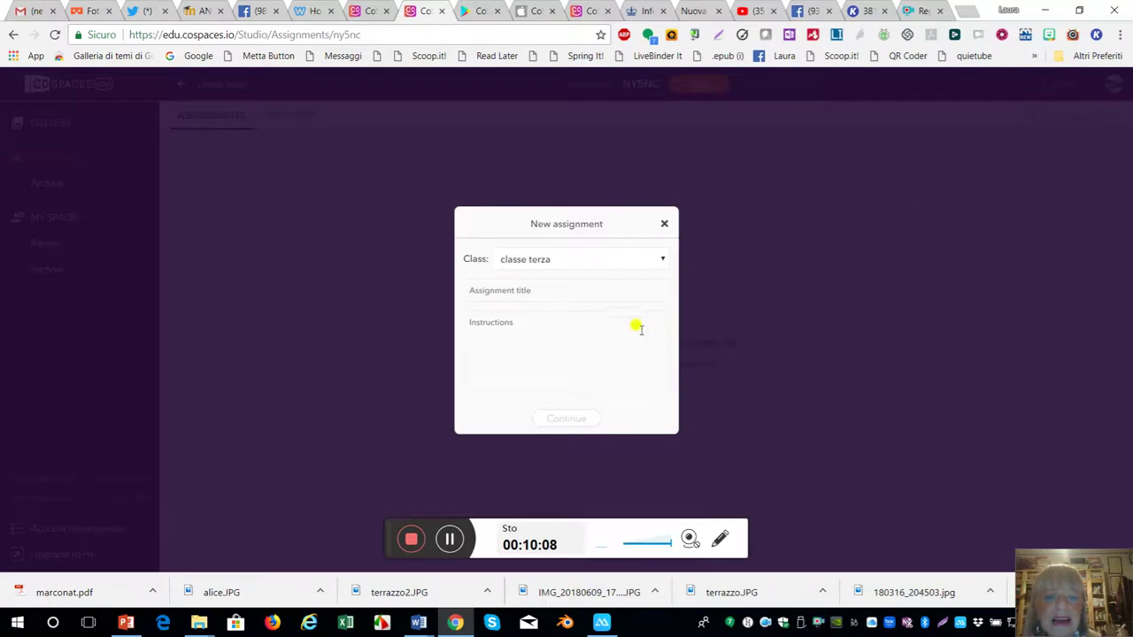
left_click(536, 293)
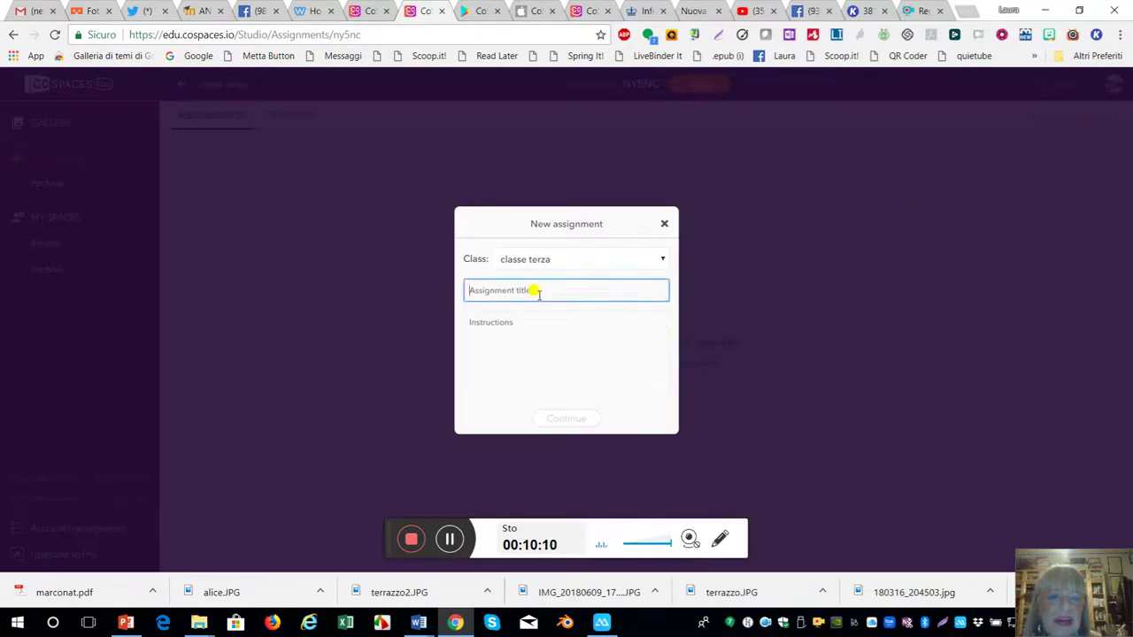
left_click(504, 331)
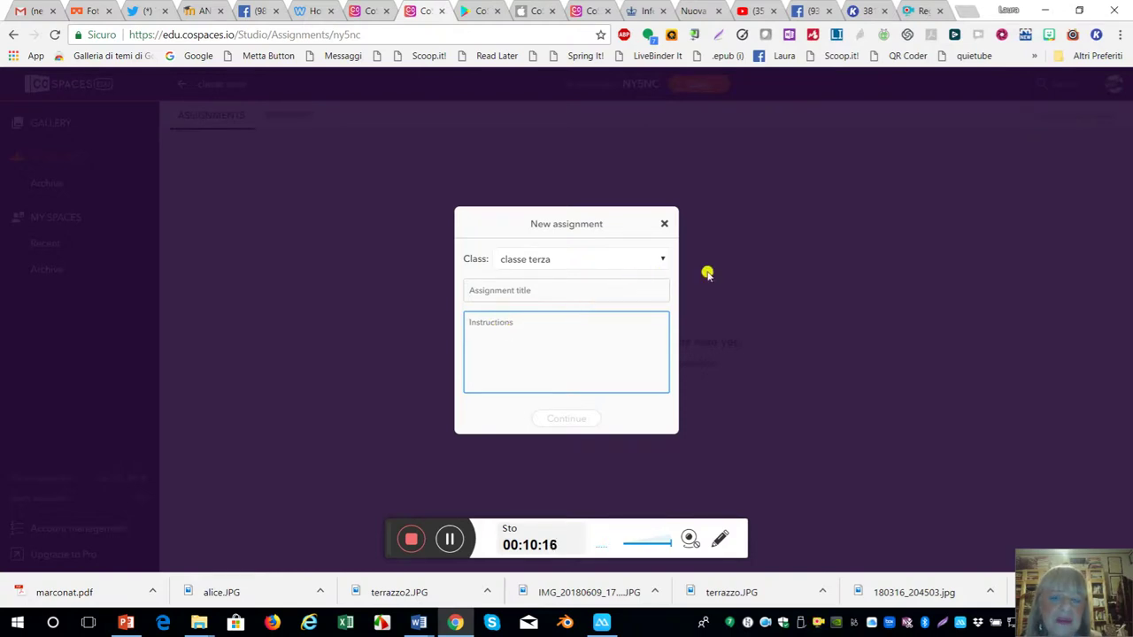
left_click(667, 225)
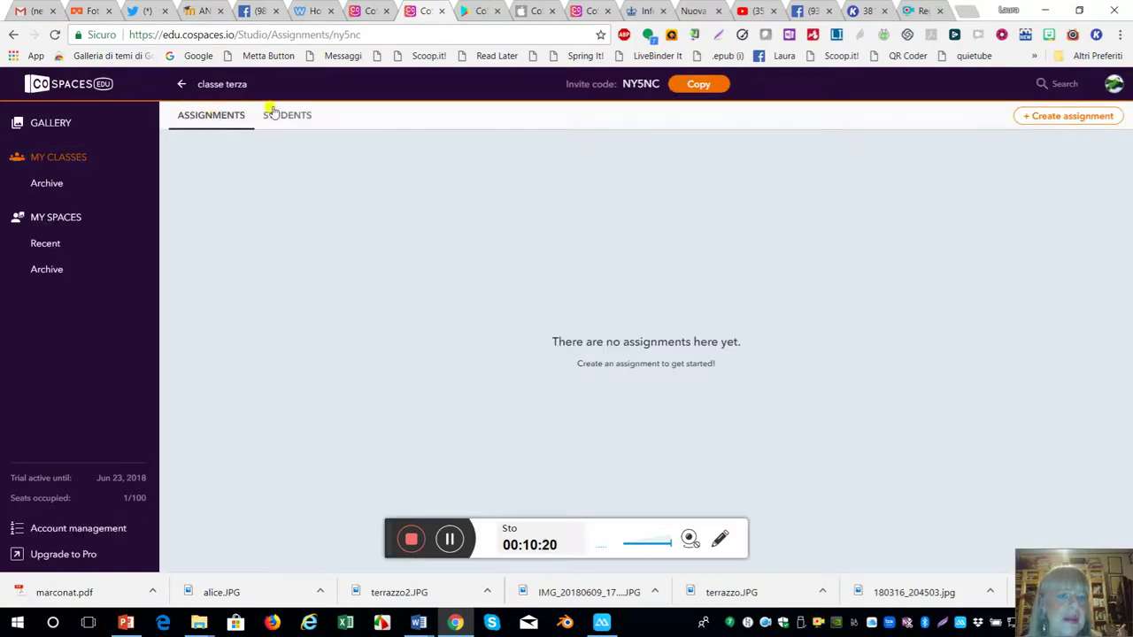
Step: Return to the class overview and view the management options available for "classe terza"
left_click(57, 161)
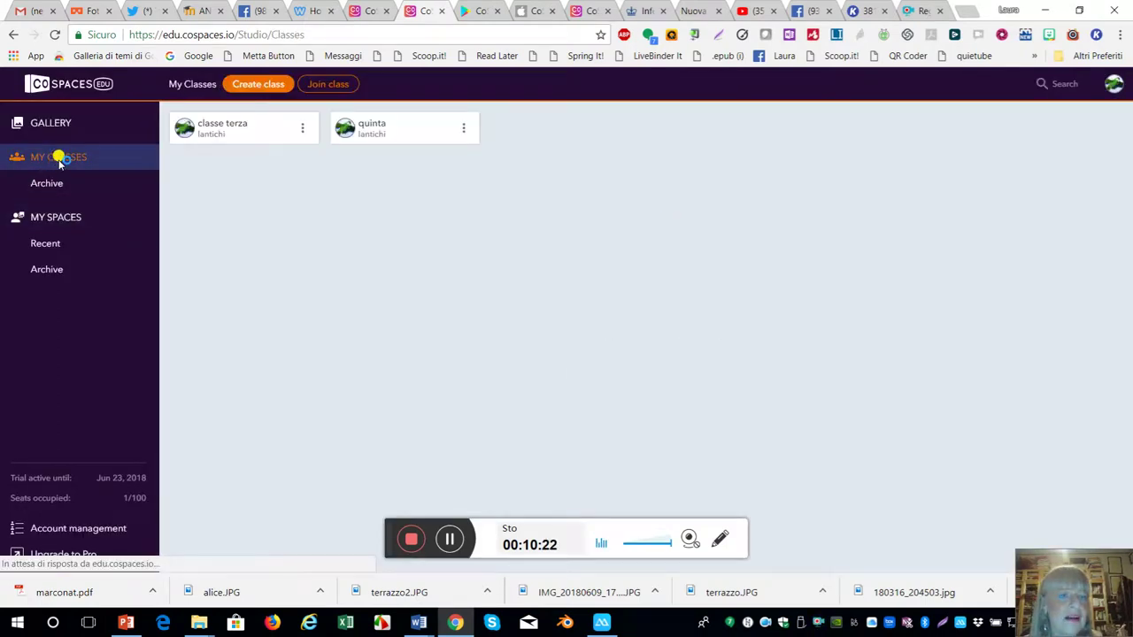
left_click(299, 130)
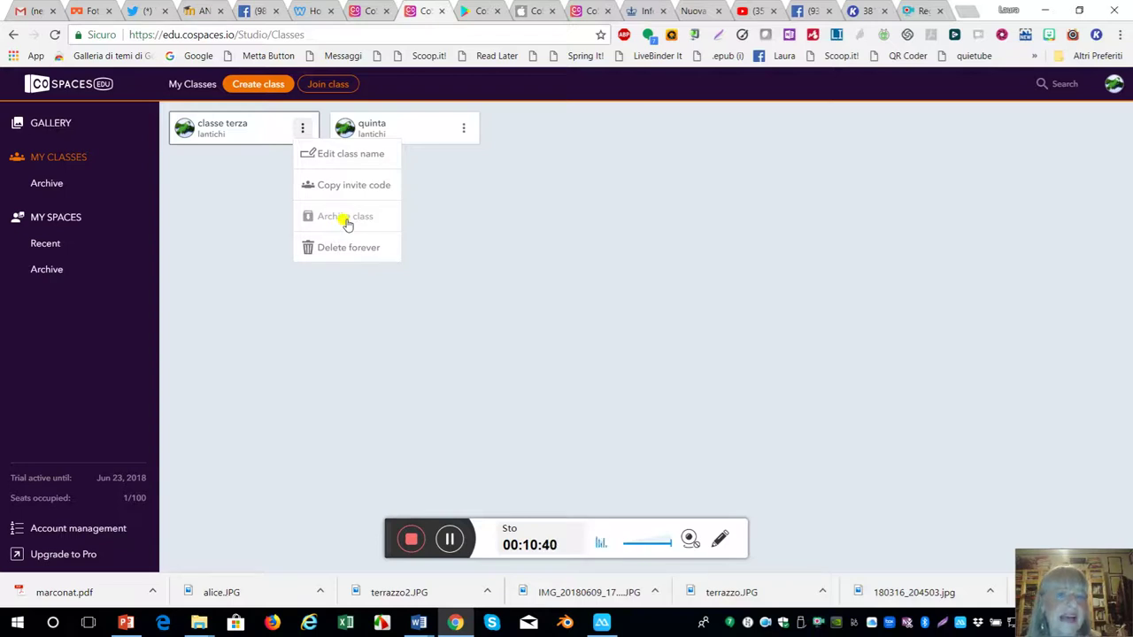
left_click(245, 208)
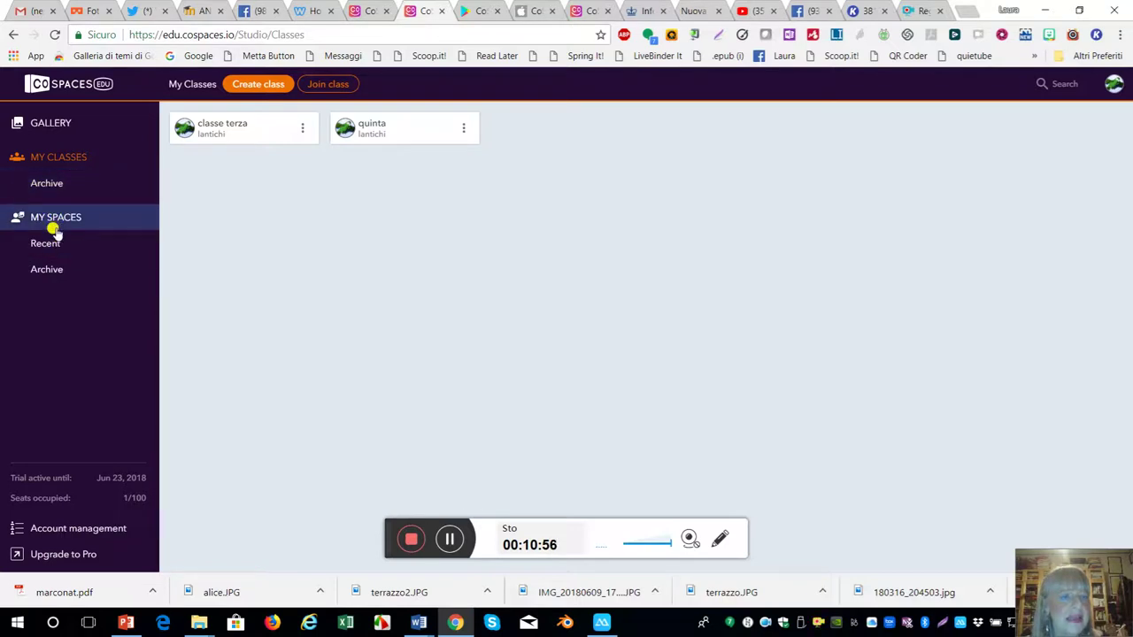
Step: Go to the personal spaces and create a new empty space
left_click(61, 222)
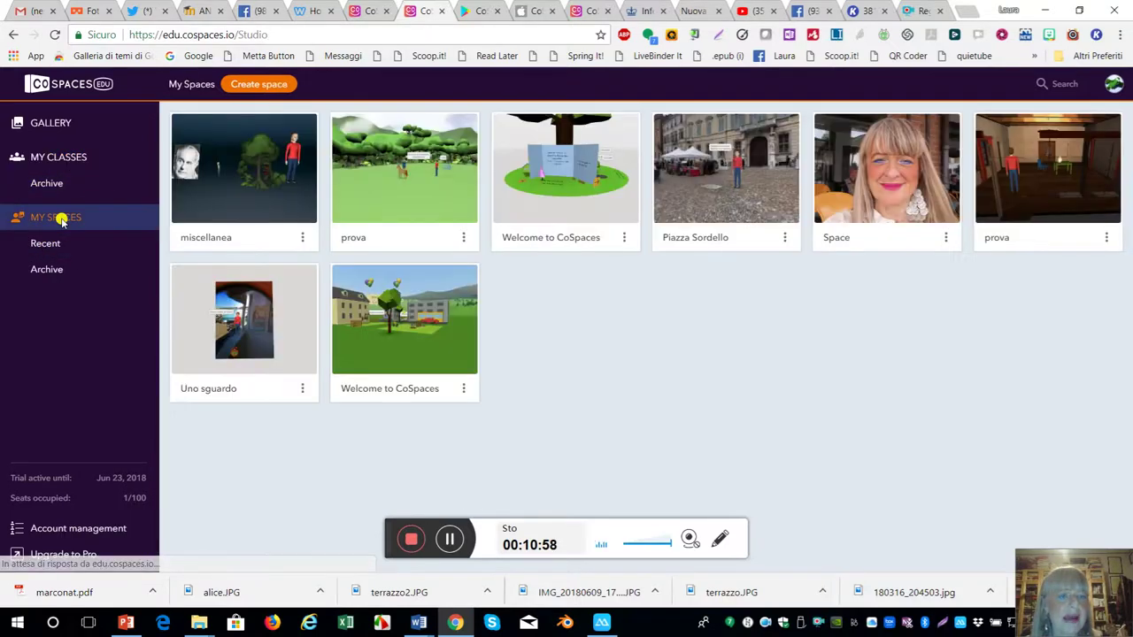
left_click(257, 86)
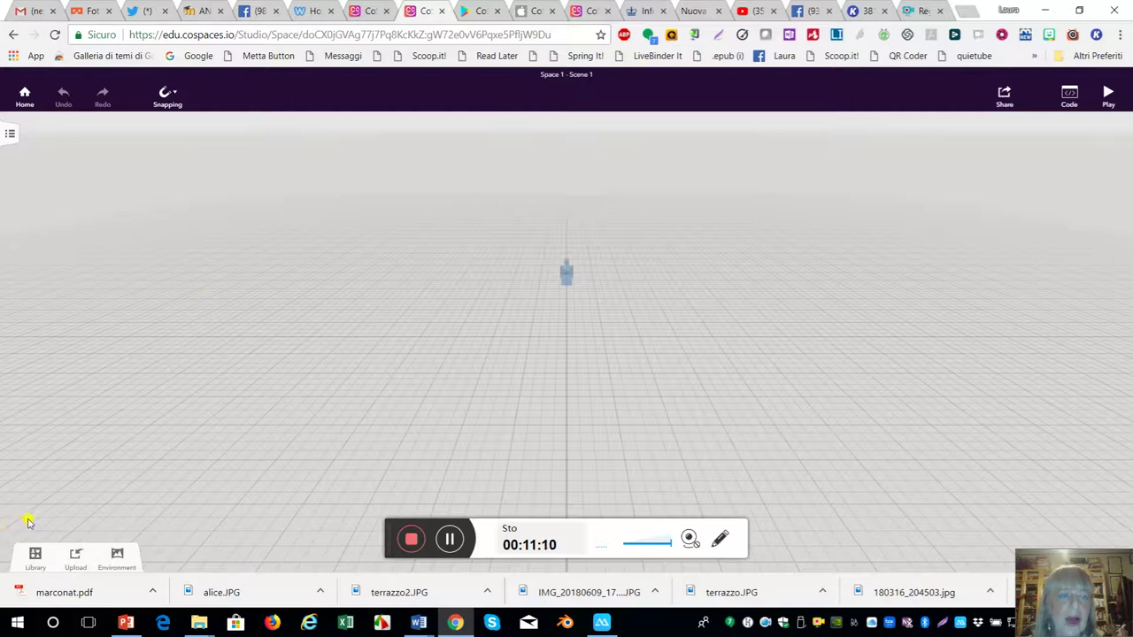
Step: Set the new scene's environment to the sandy desert and look around it
left_click(36, 558)
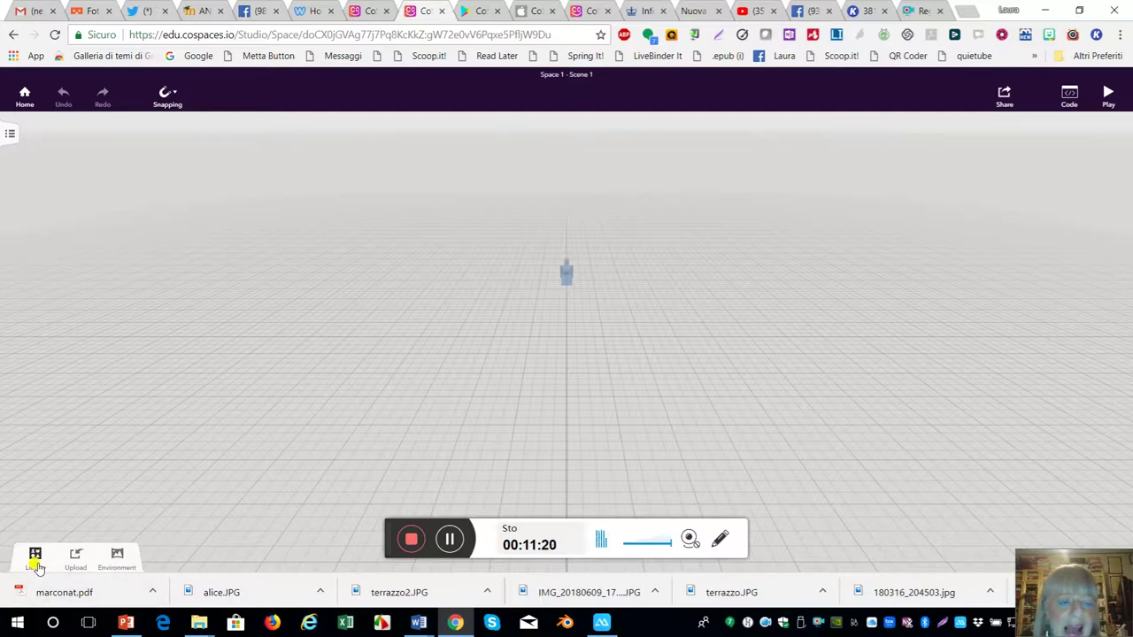
left_click(116, 558)
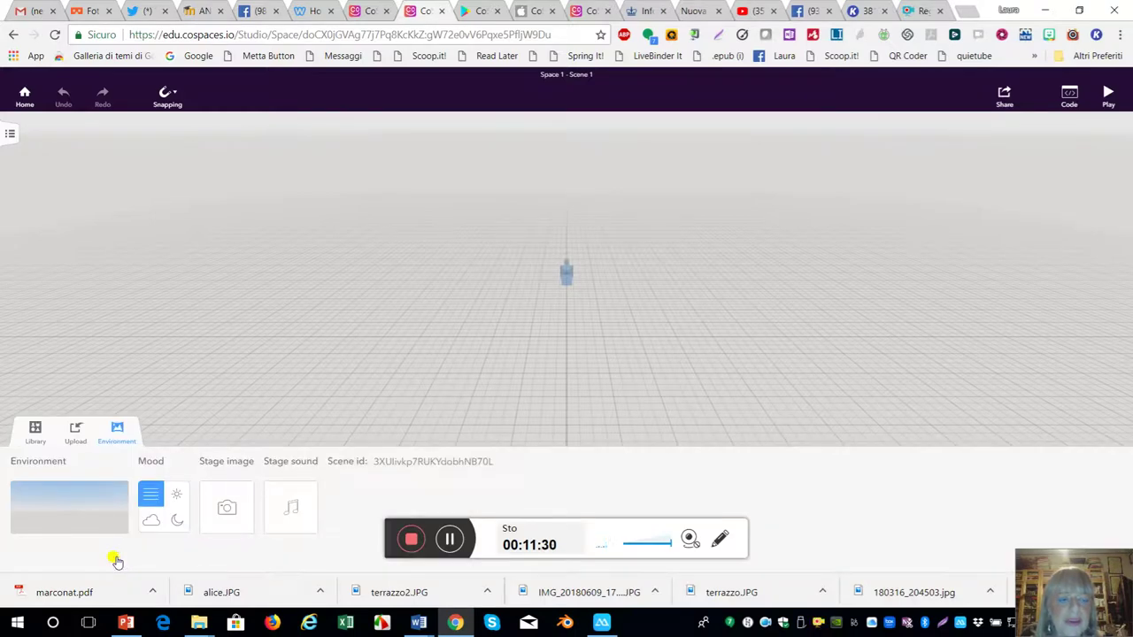
left_click(64, 512)
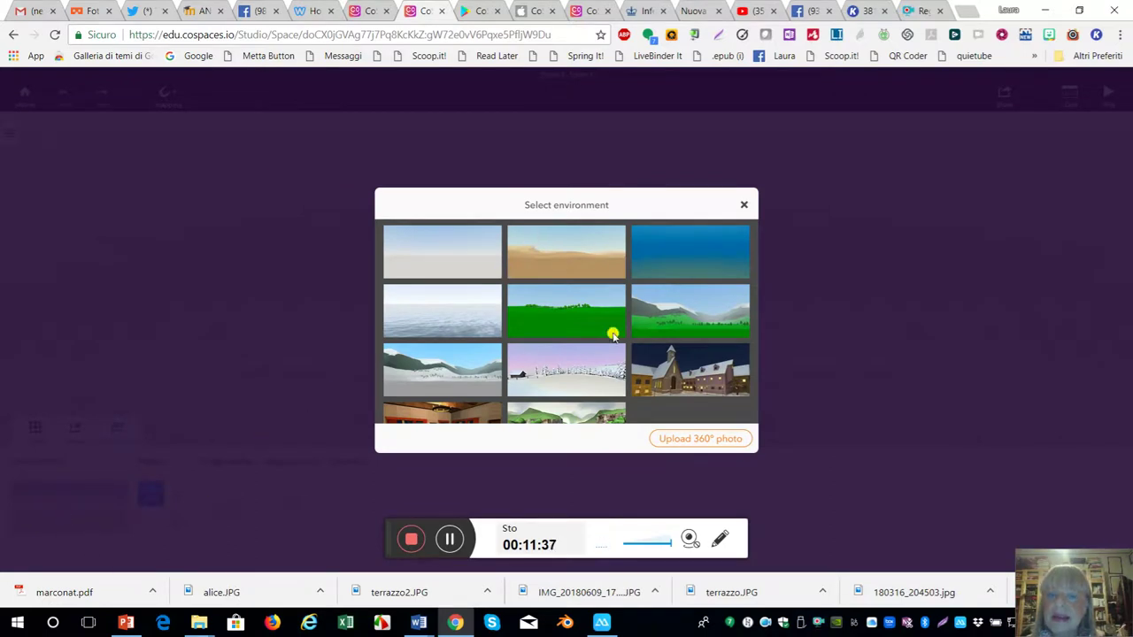
left_click(561, 259)
left_click_drag(349, 396, 104, 289)
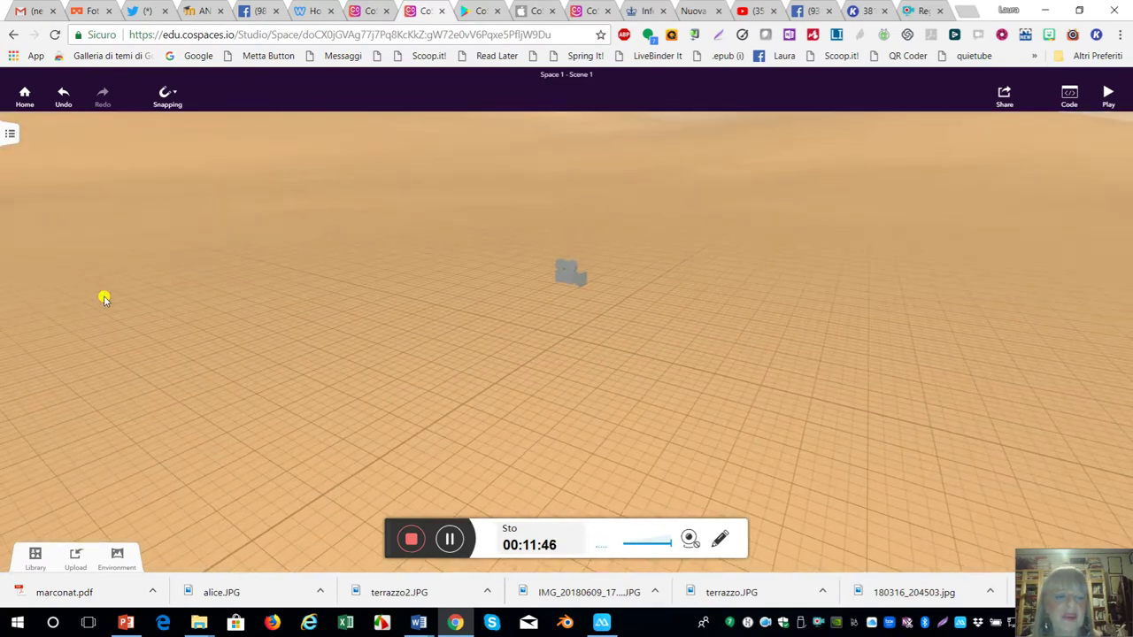
Step: Change the scene's environment to the snowy village at night and look around the square
left_click(113, 554)
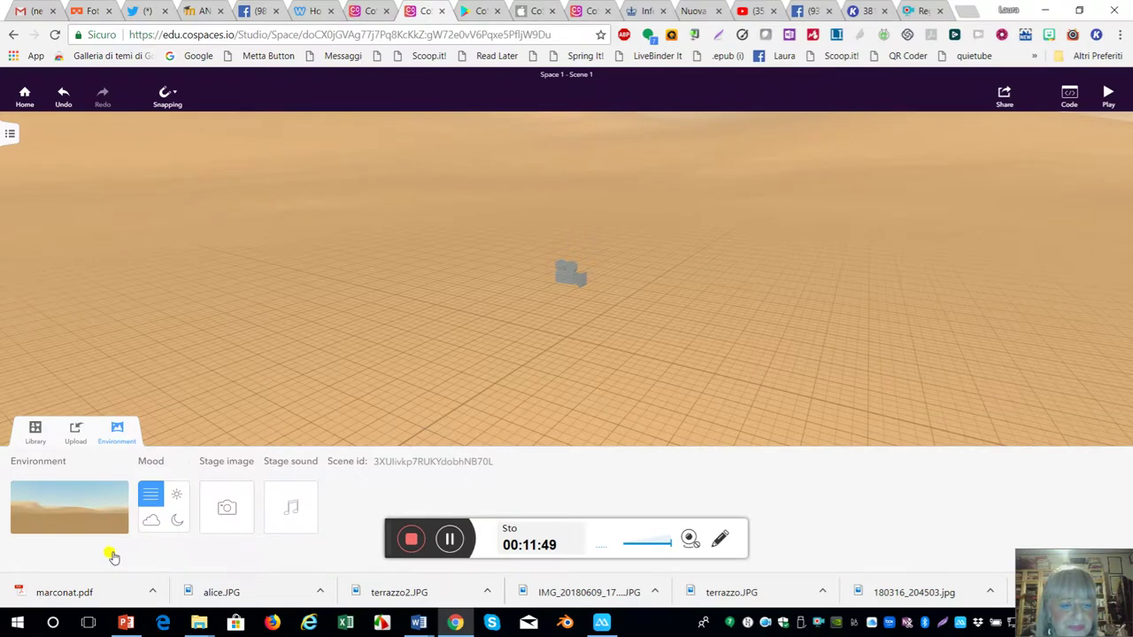
left_click(83, 519)
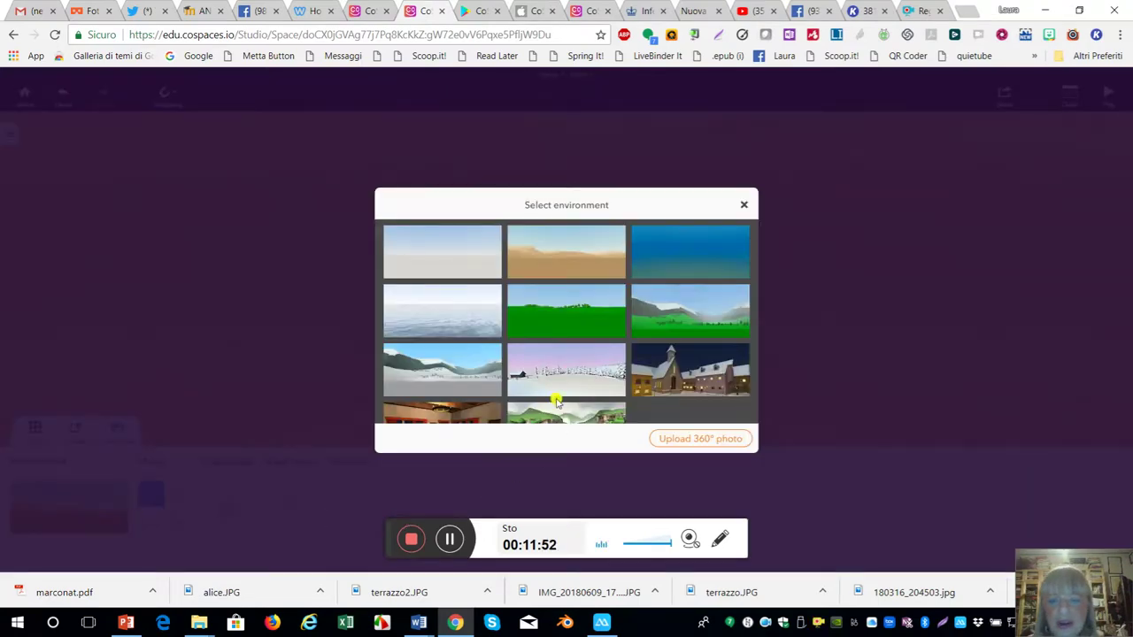
left_click(687, 387)
left_click(594, 328)
left_click_drag(593, 327, 218, 442)
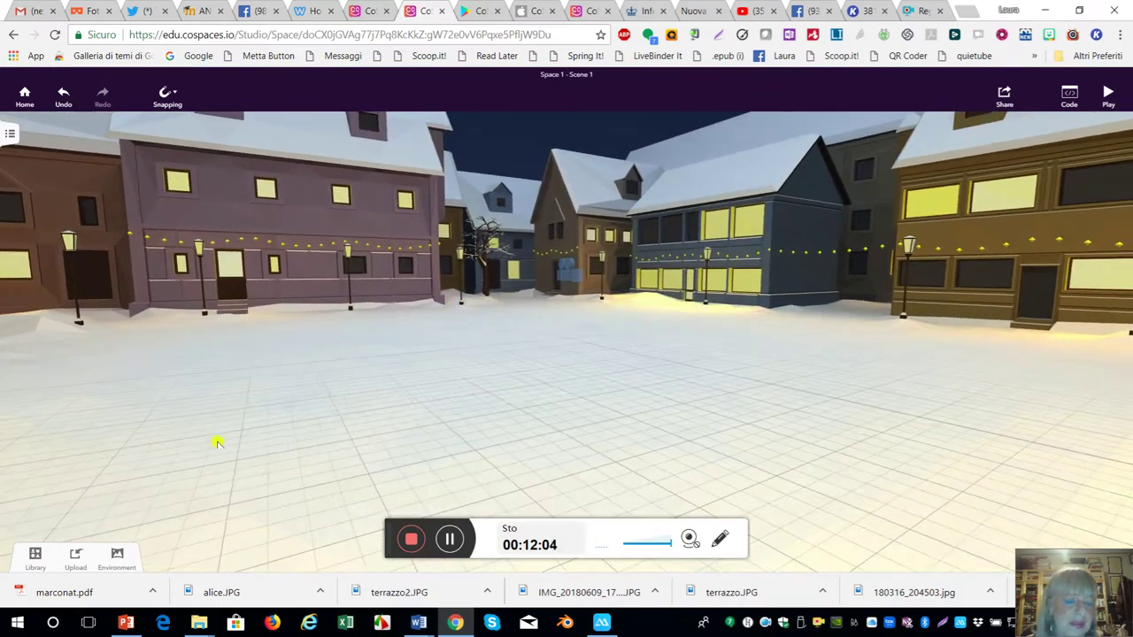
Step: Upload the 360° photo "terrazzo" from the "immagini 3d" folder as the scene's environment and look around it
left_click(116, 556)
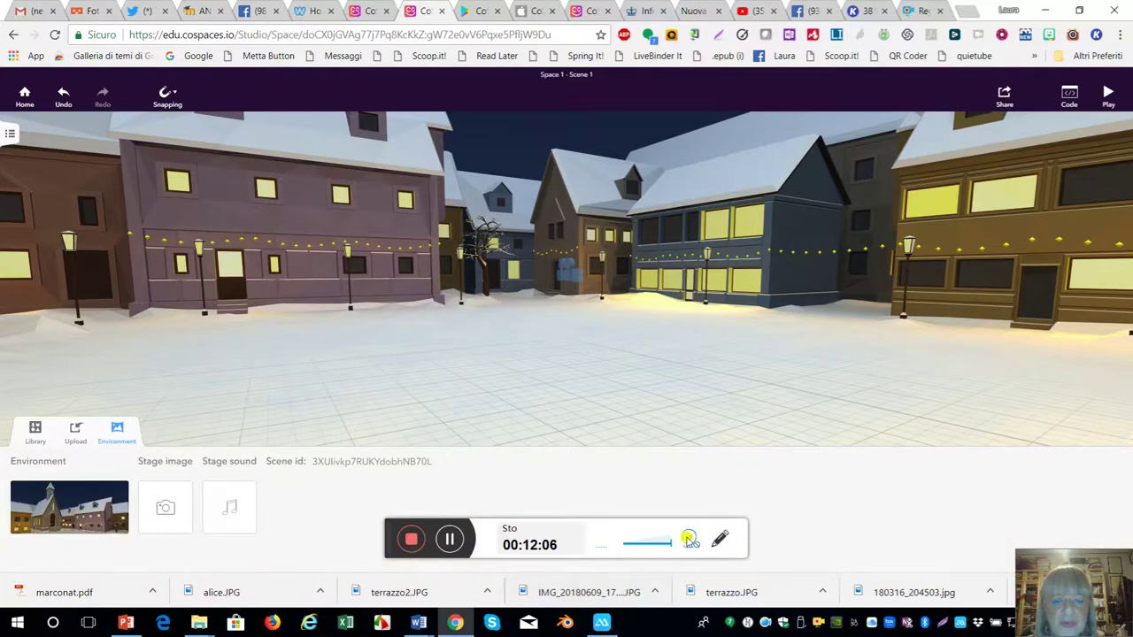
left_click(89, 521)
left_click(703, 440)
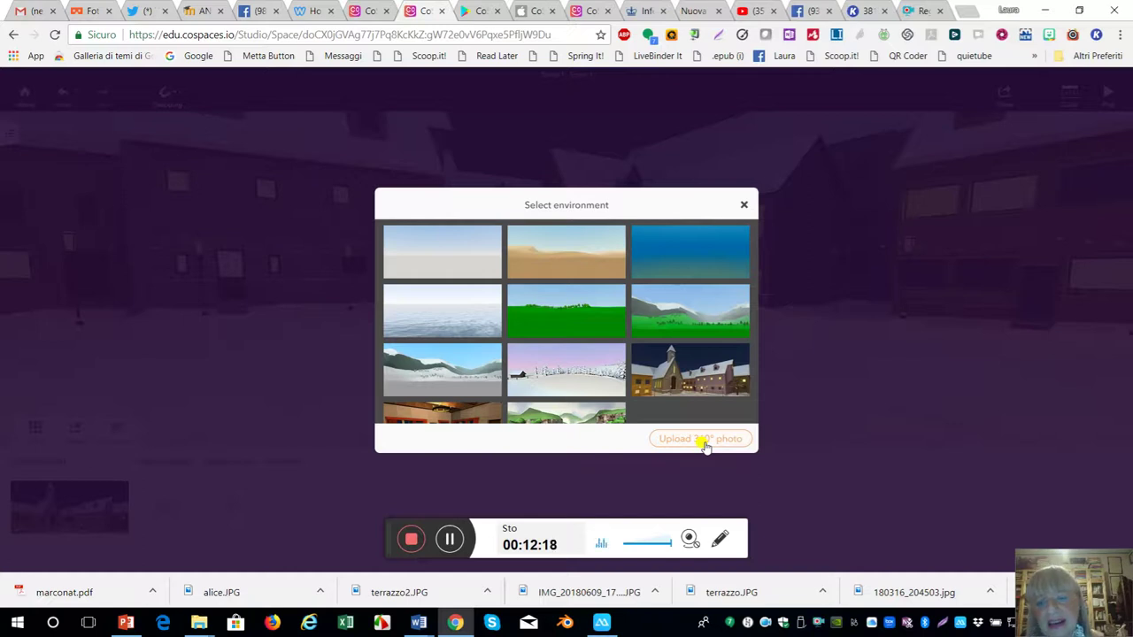
left_click(704, 439)
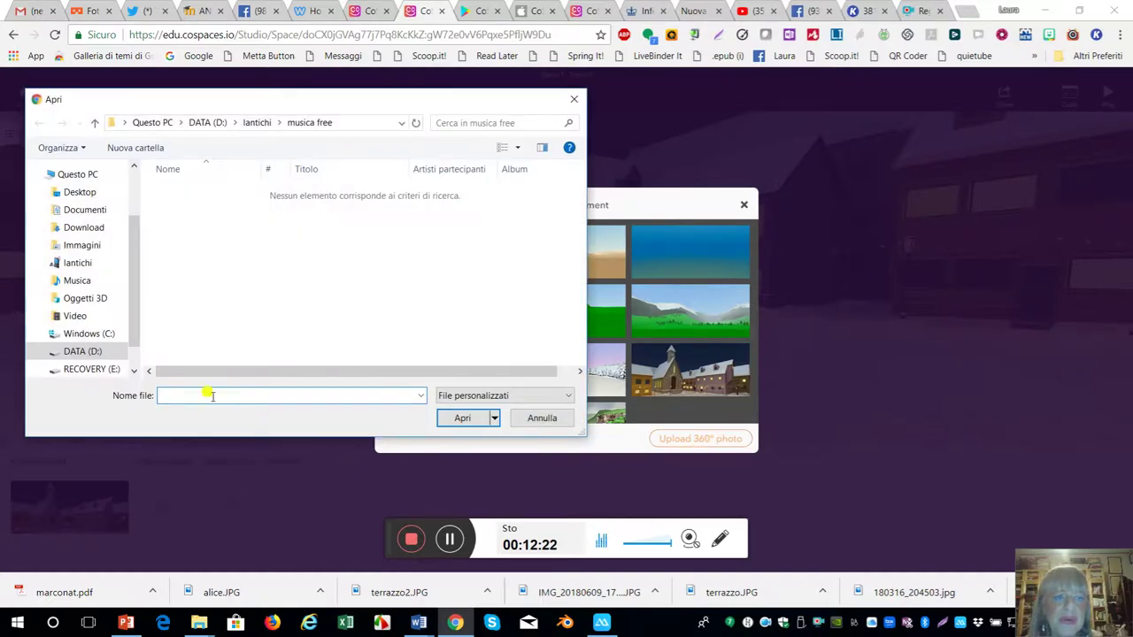
left_click(450, 541)
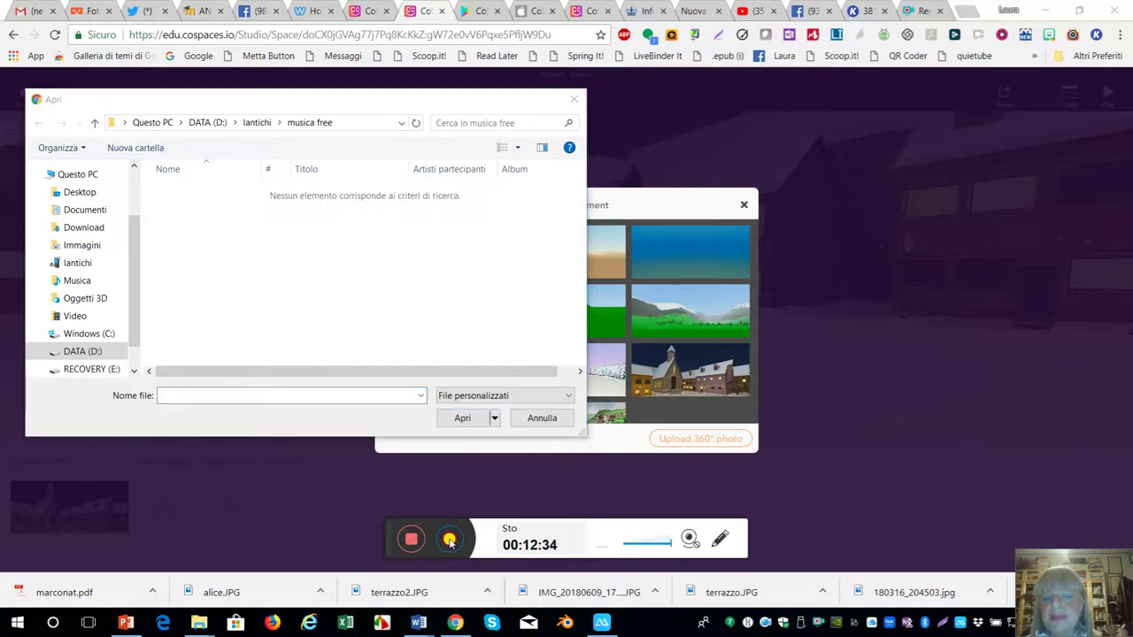
left_click(453, 543)
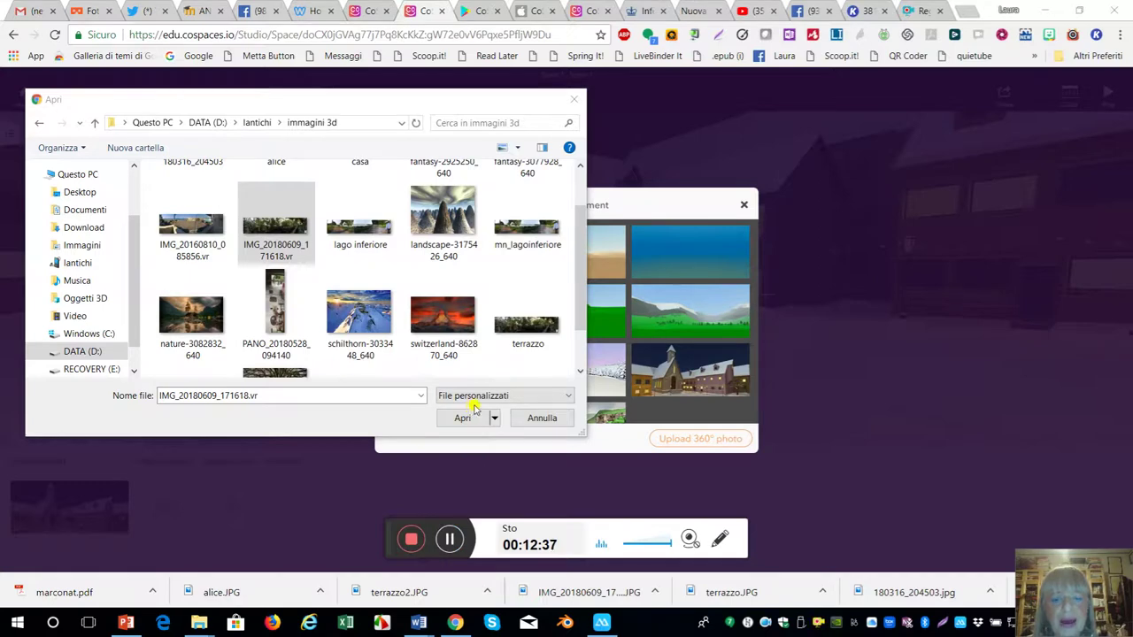
left_click(529, 332)
left_click(465, 419)
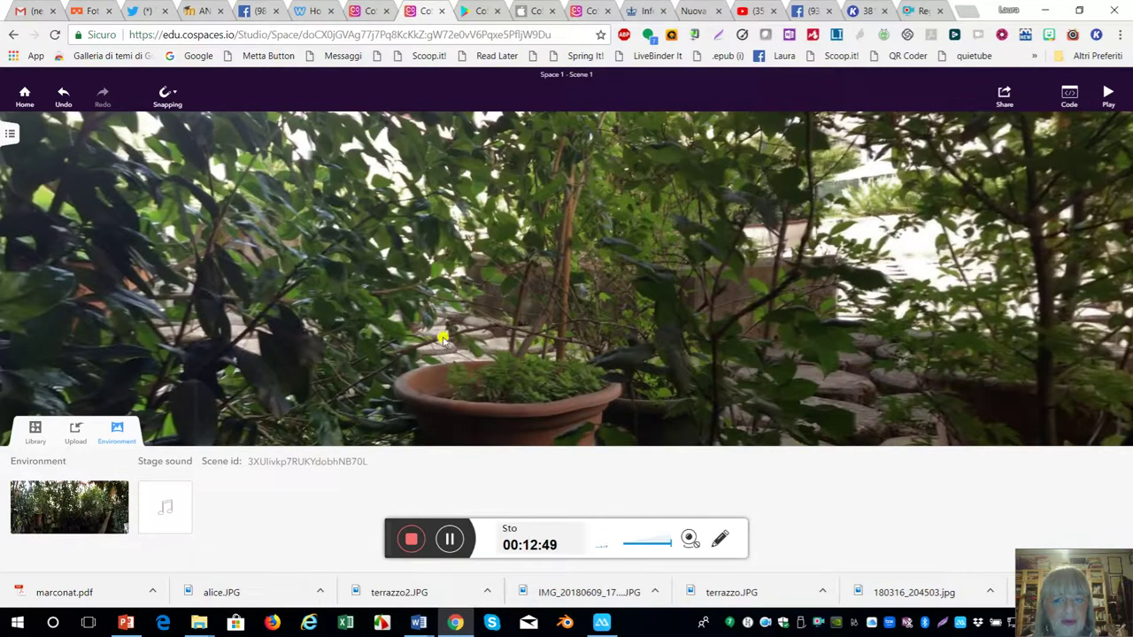
left_click_drag(430, 313, 669, 317)
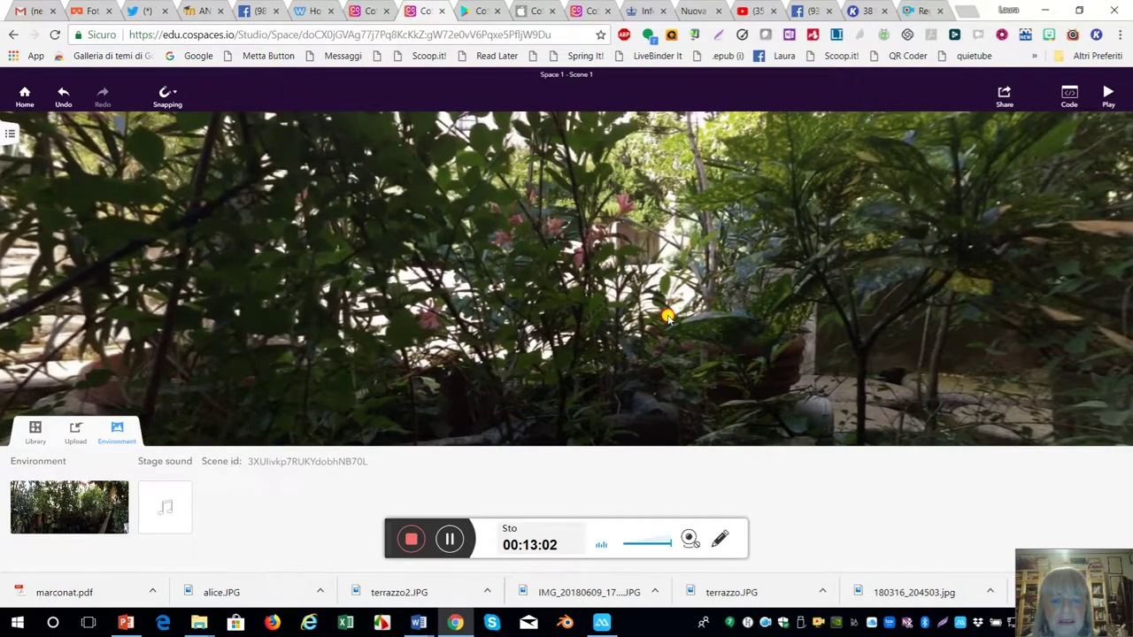
Step: Add the track "Ipanema_Daydream" from the "musica free" folder as the scene's stage sound
left_click(166, 511)
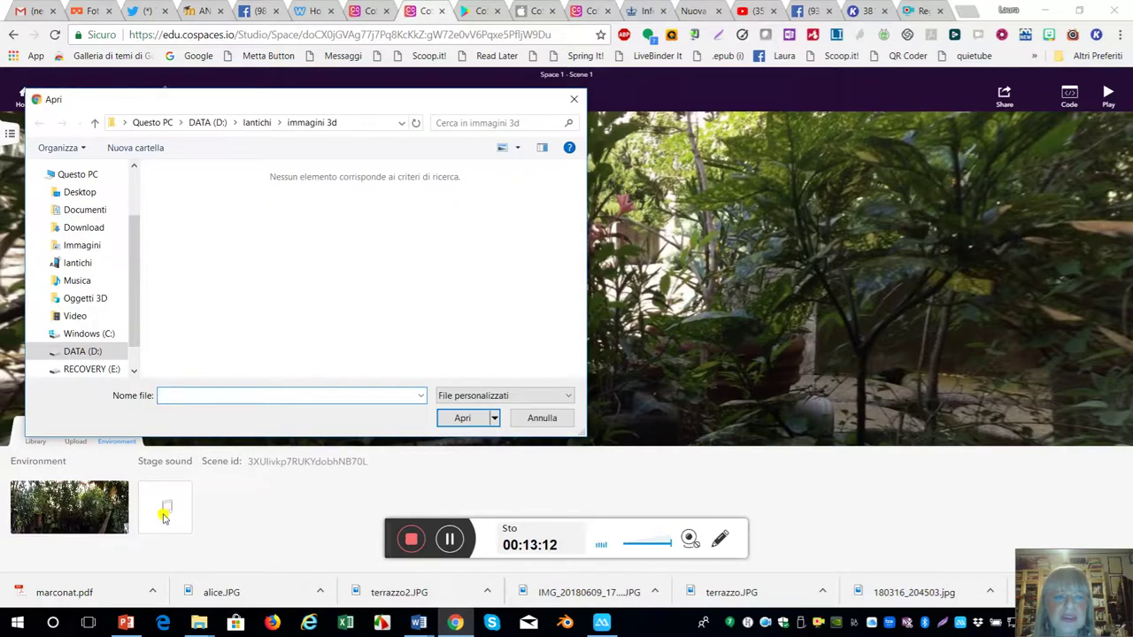
left_click(451, 542)
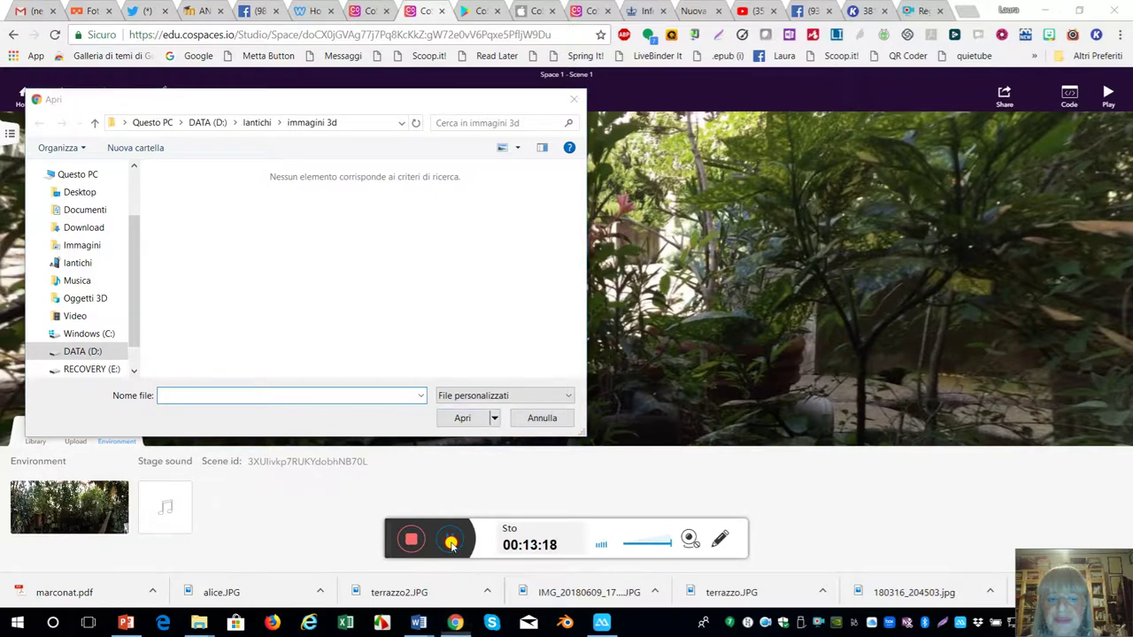
left_click(448, 542)
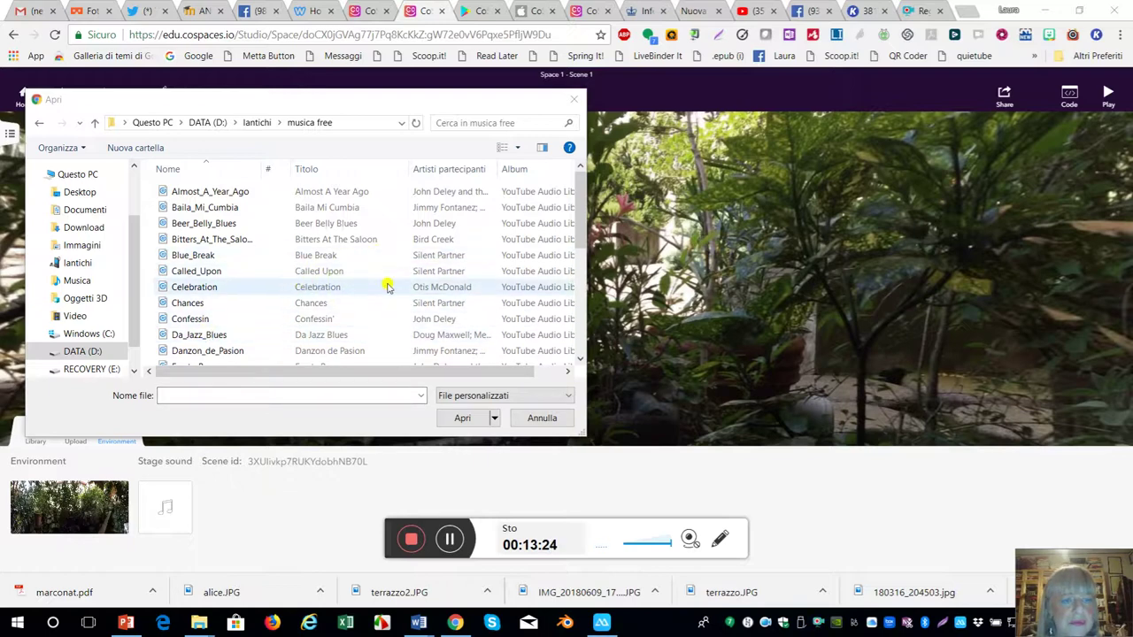
left_click_drag(579, 236, 575, 278)
left_click(232, 314)
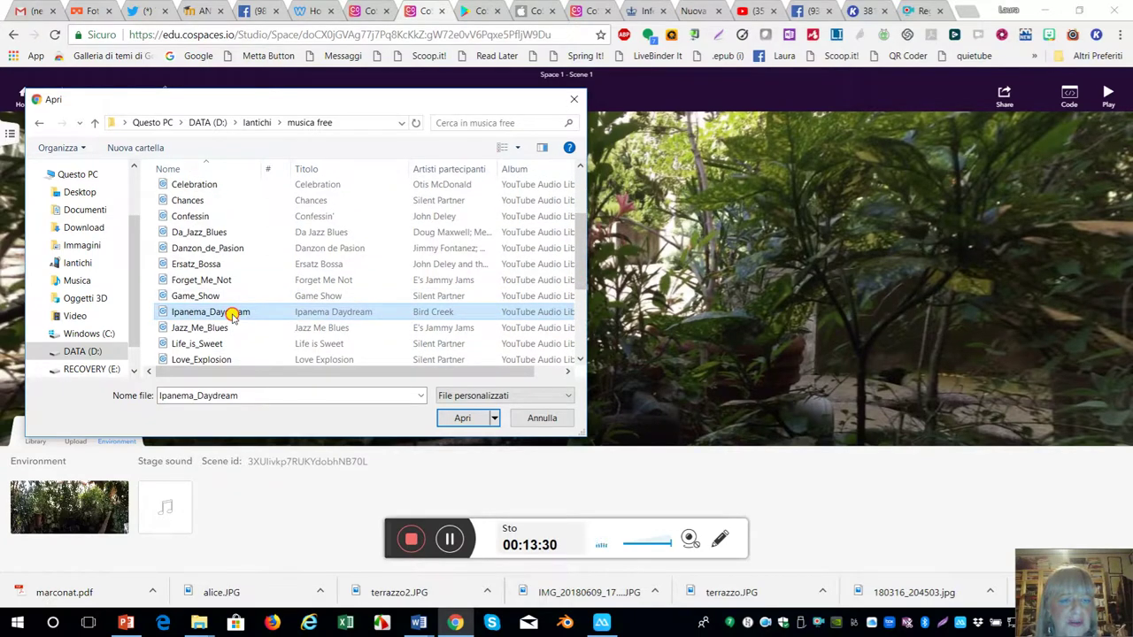
left_click(194, 314)
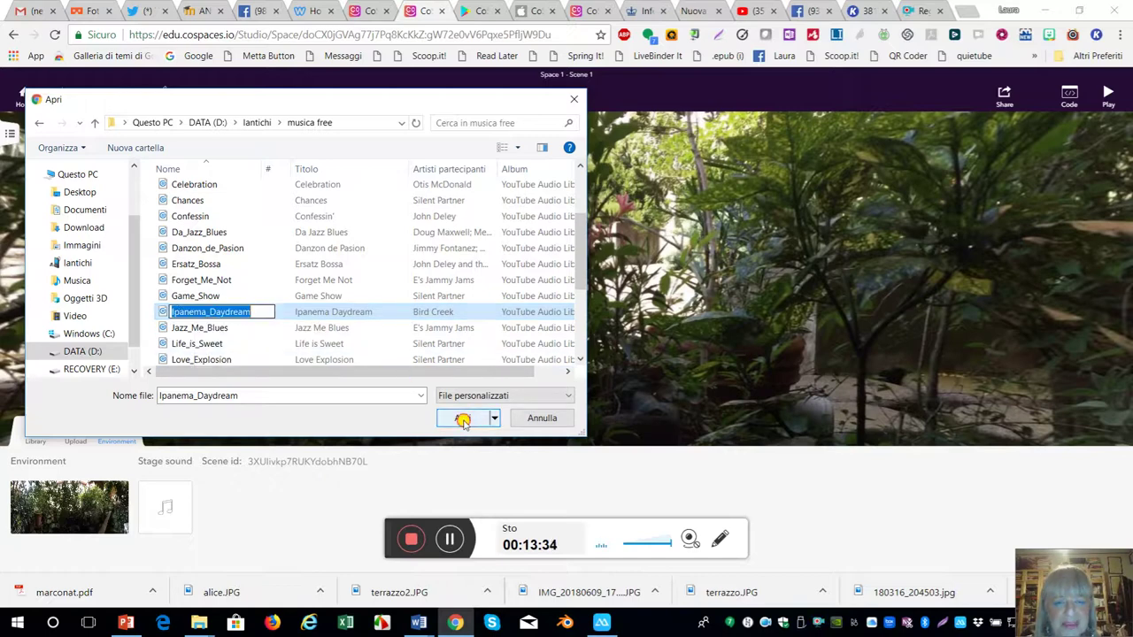
left_click(462, 419)
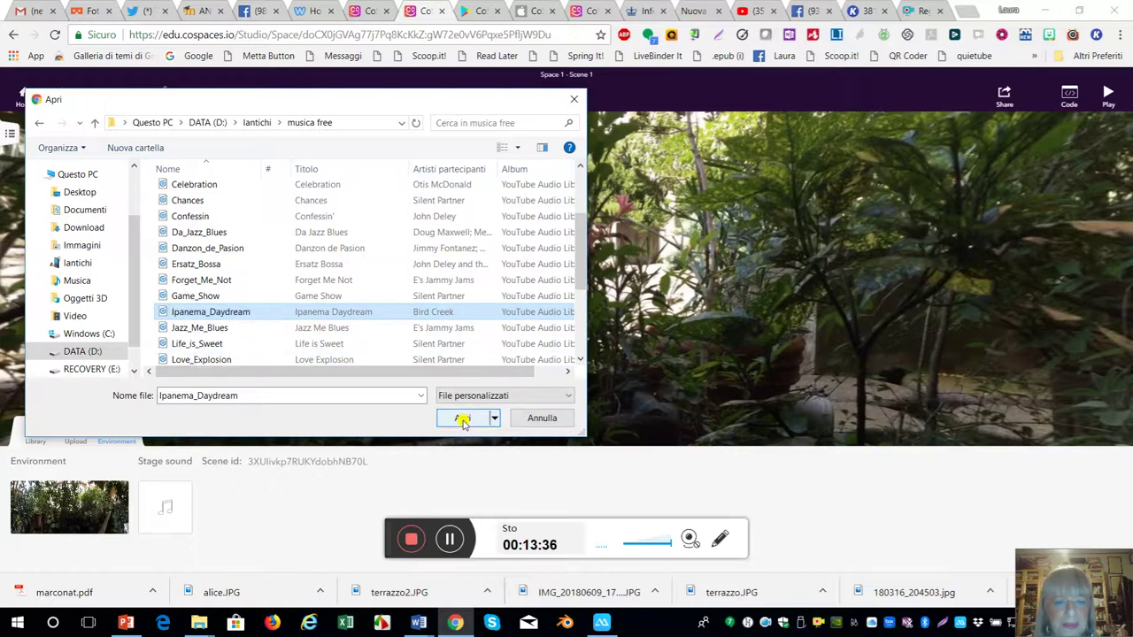
double_click(209, 313)
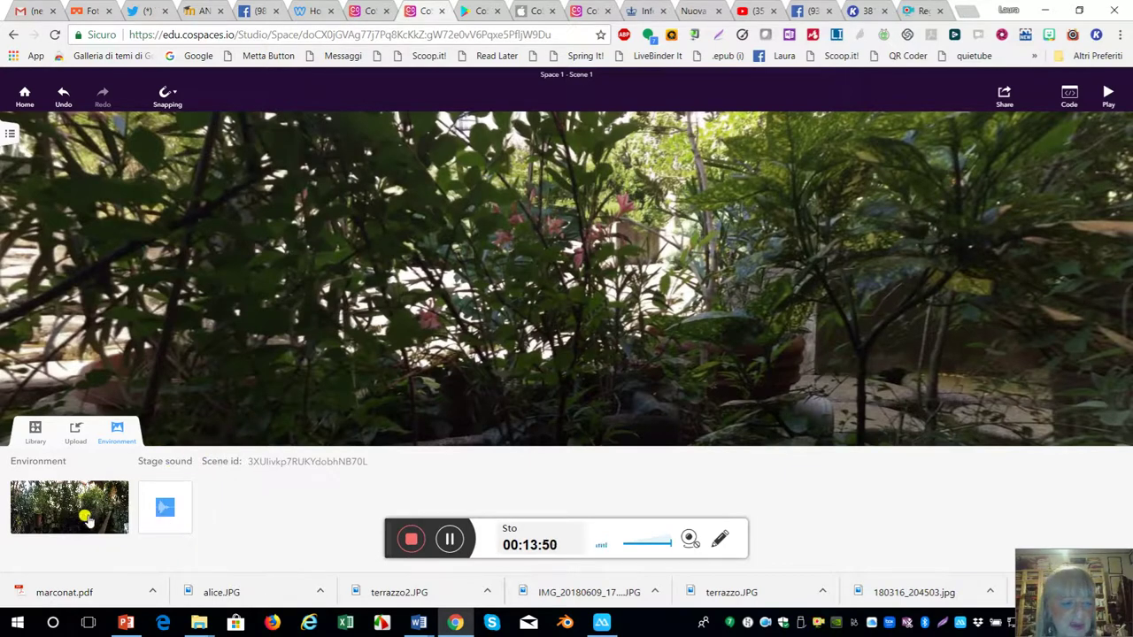
Step: Open the object library, view its categories and show the 3D low poly objects
left_click(33, 432)
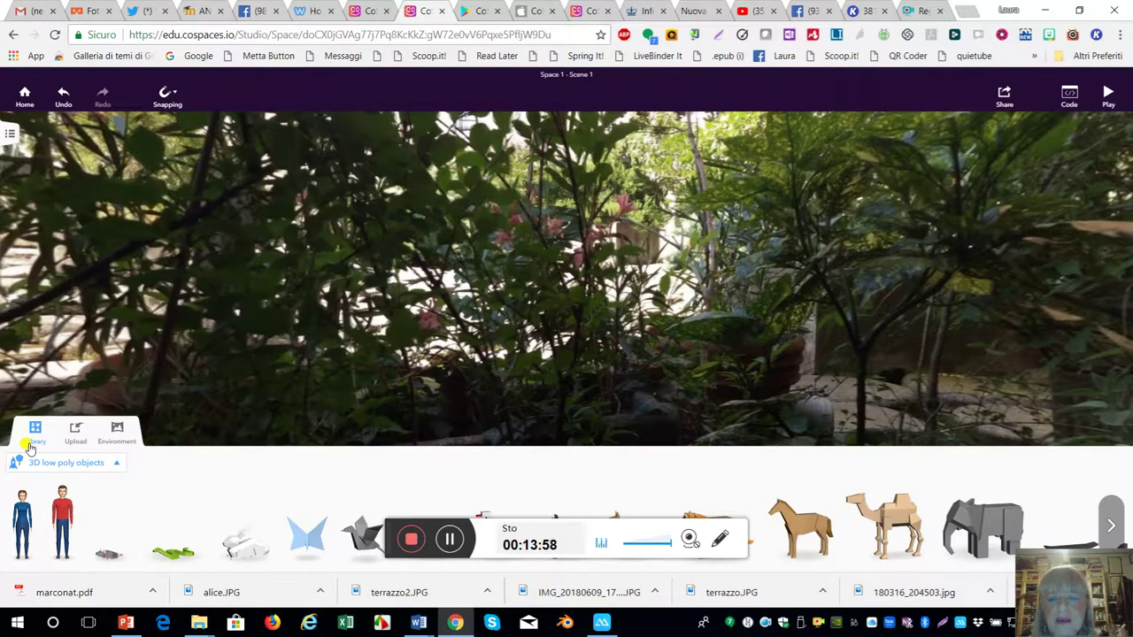
left_click(114, 465)
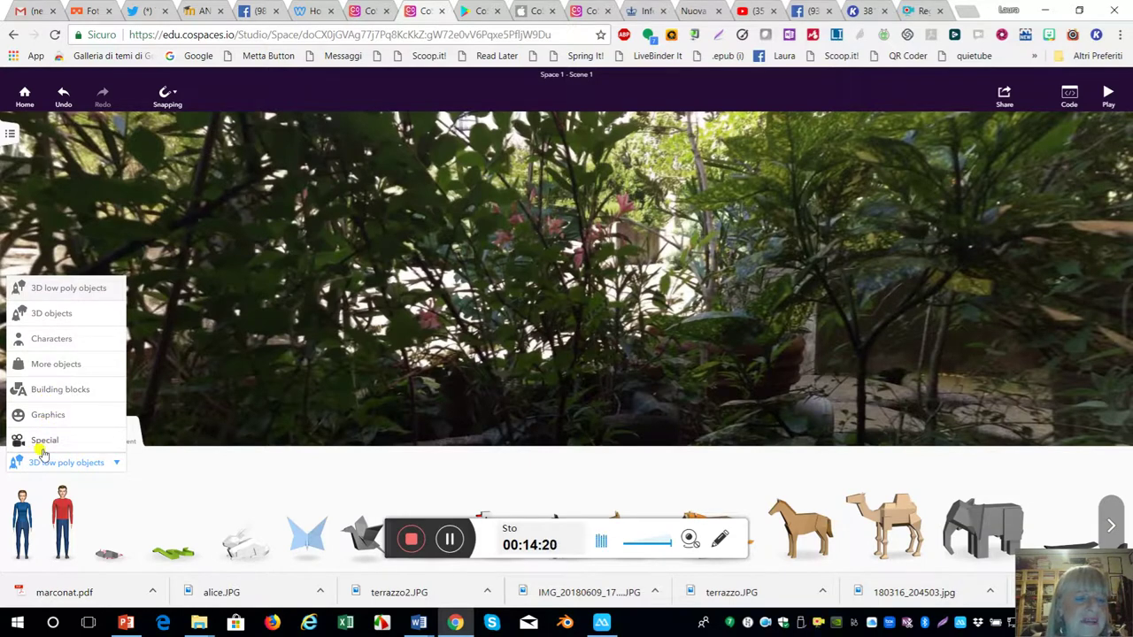
left_click(87, 294)
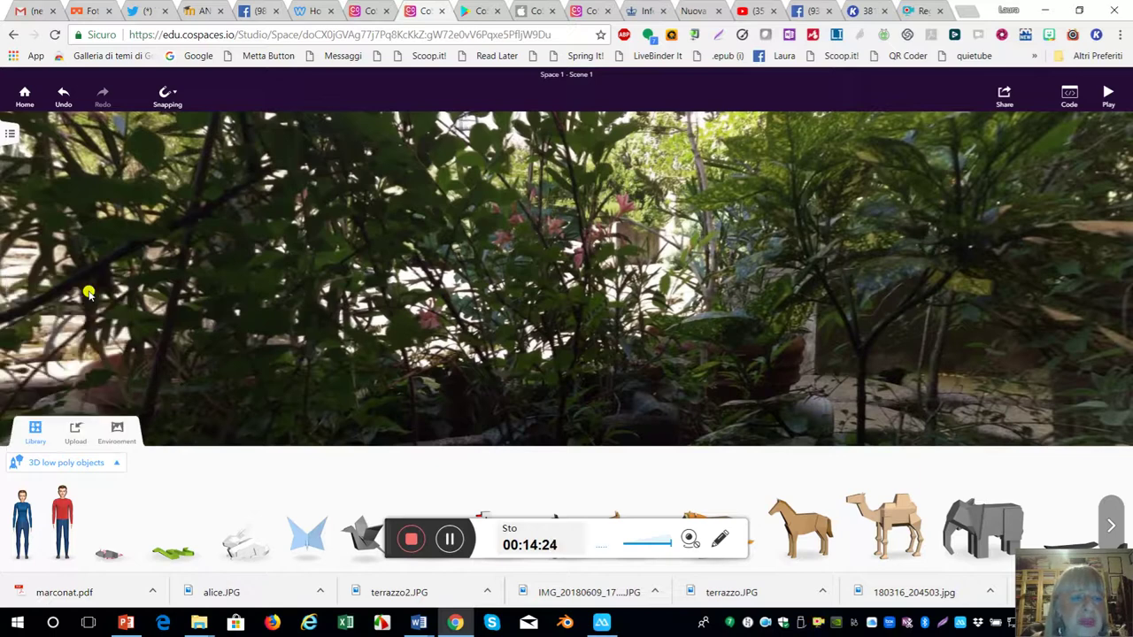
Step: Place the low poly man in the red shirt among the plants and scale him up to several times his size
left_click_drag(58, 518, 192, 390)
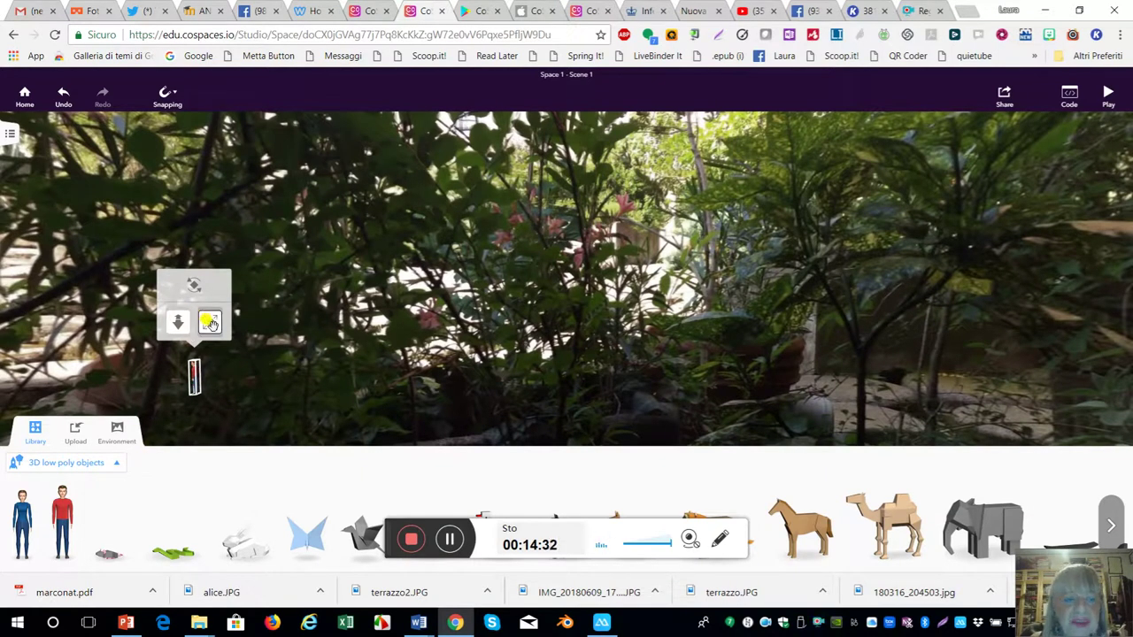
left_click(210, 324)
left_click_drag(211, 321, 324, 168)
left_click_drag(205, 247, 278, 172)
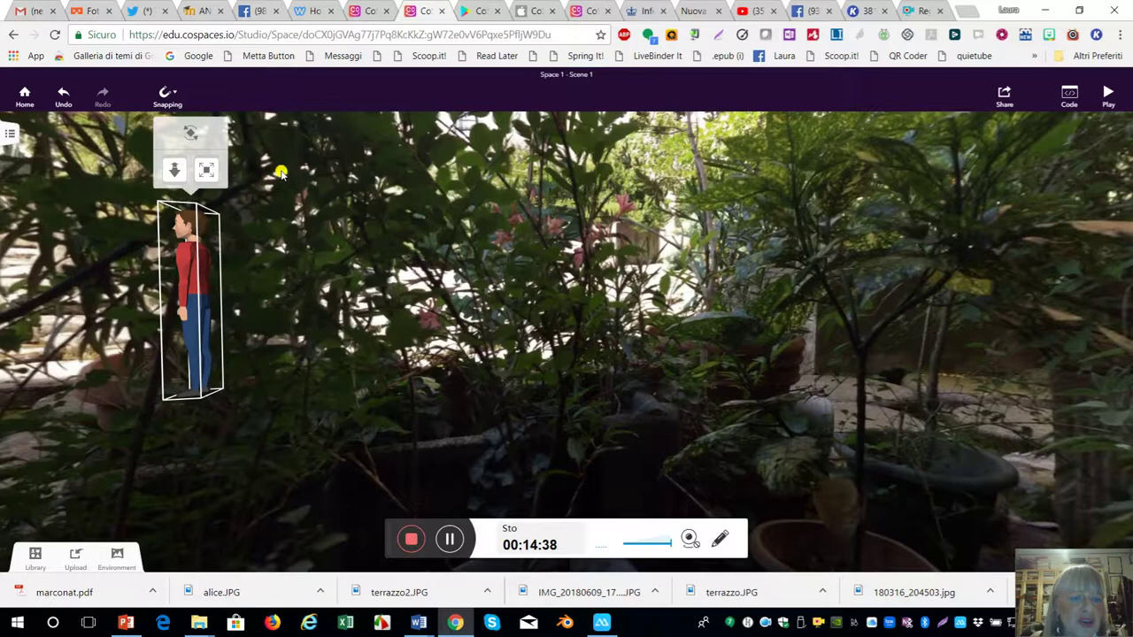
Step: Rotate the man about his vertical axis until he faces the viewer
left_click(188, 134)
left_click(187, 134)
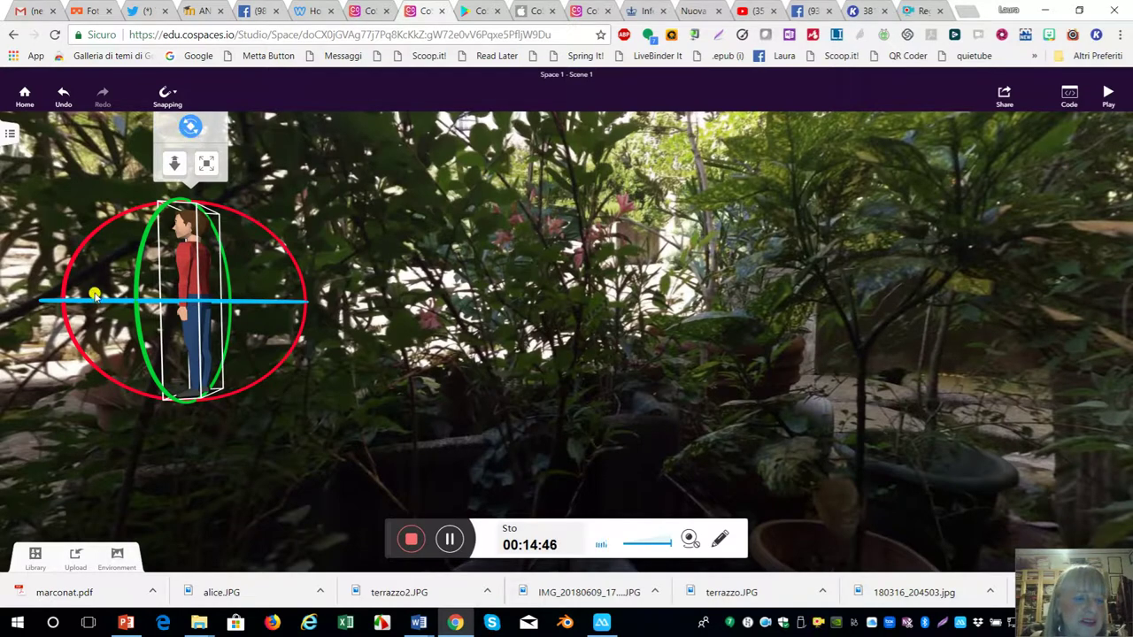
left_click_drag(80, 298, 196, 311)
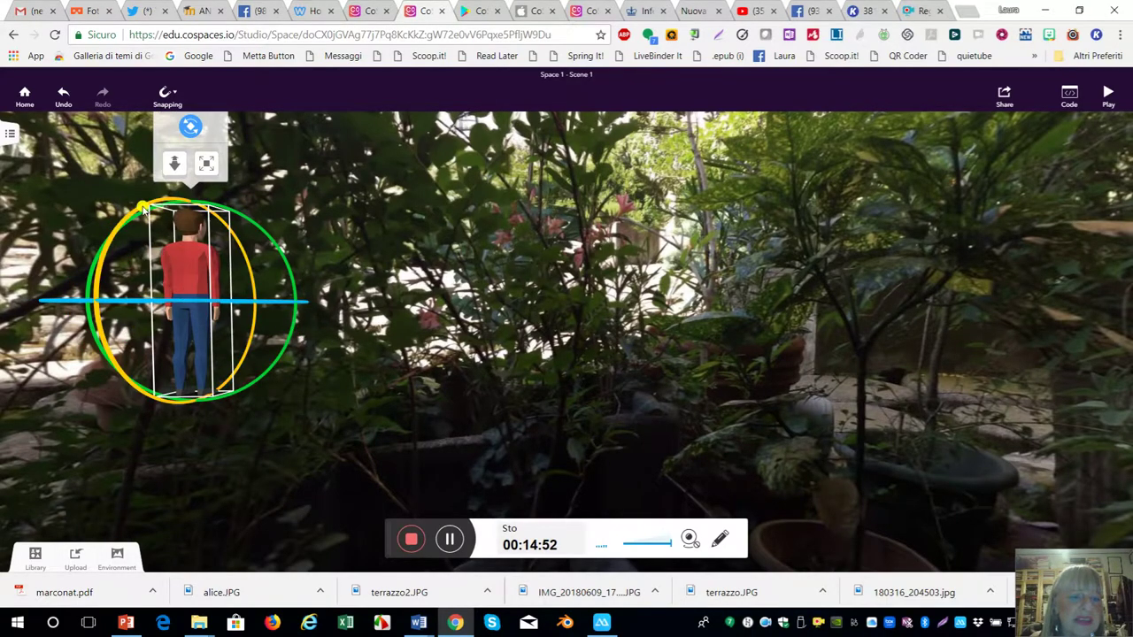
left_click_drag(137, 208, 222, 314)
left_click_drag(52, 282, 192, 319)
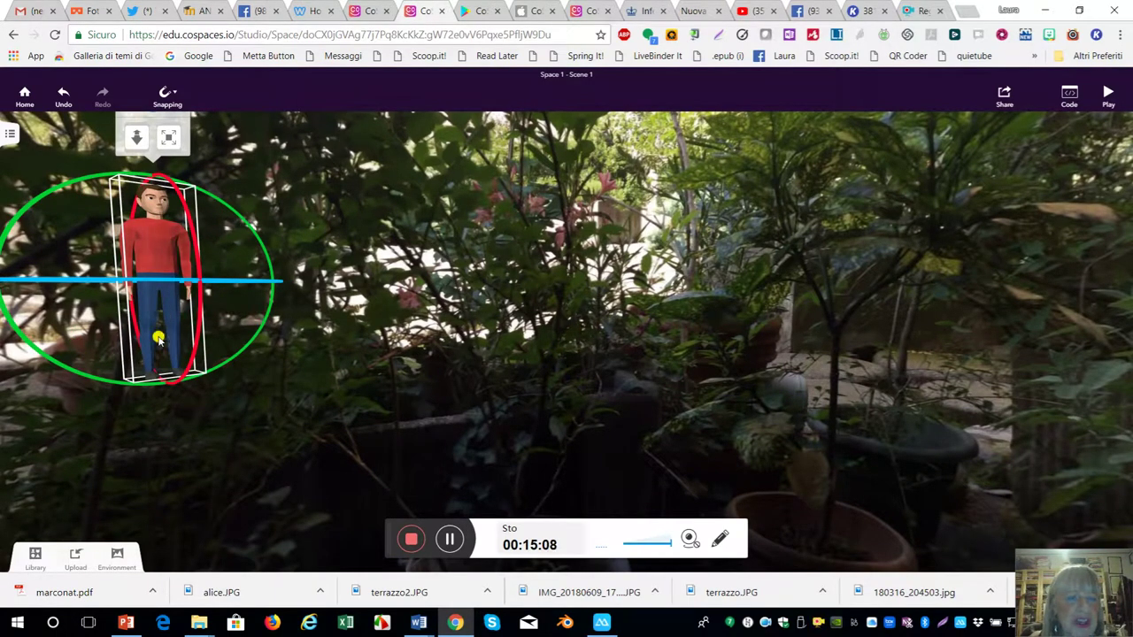
Step: Move the man lower into the foreground, enlarge him further and deselect him
left_click_drag(134, 281, 205, 378)
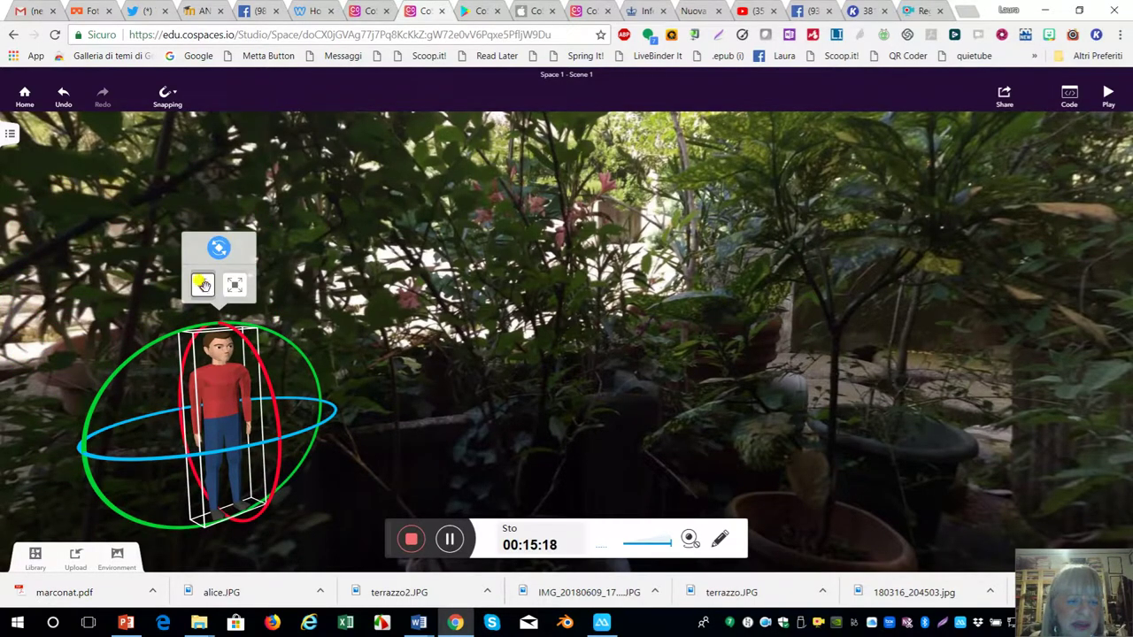
left_click_drag(211, 323, 212, 324)
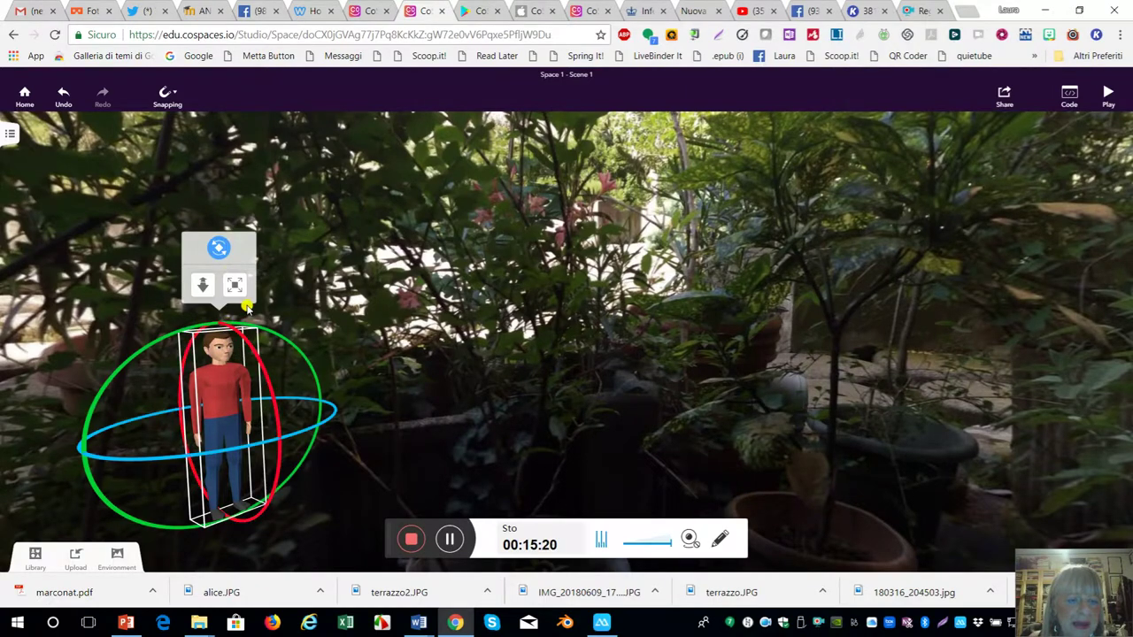
left_click_drag(228, 286, 283, 169)
left_click_drag(227, 426, 263, 410)
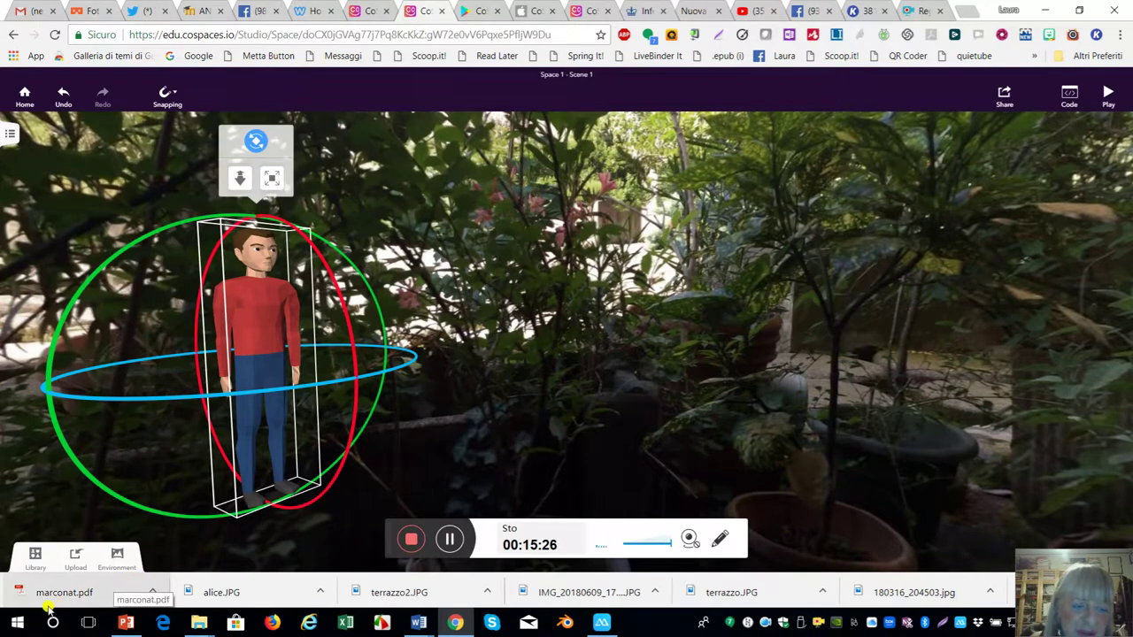
left_click(547, 409)
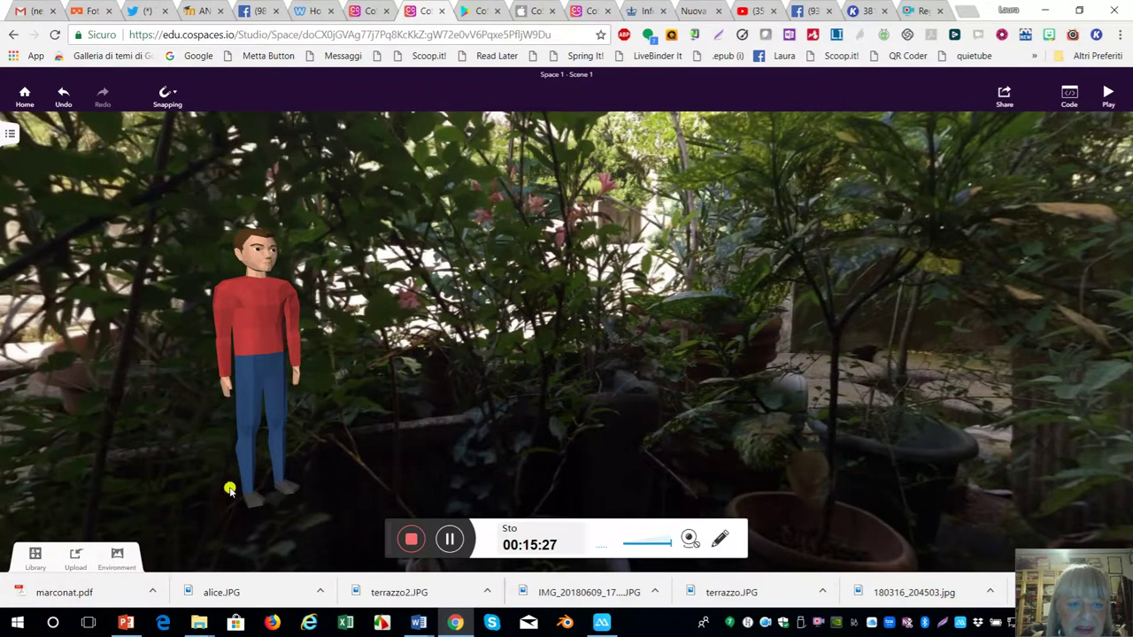
Step: Replace the man's default object name with a male first name
left_click(263, 378)
left_click(266, 355)
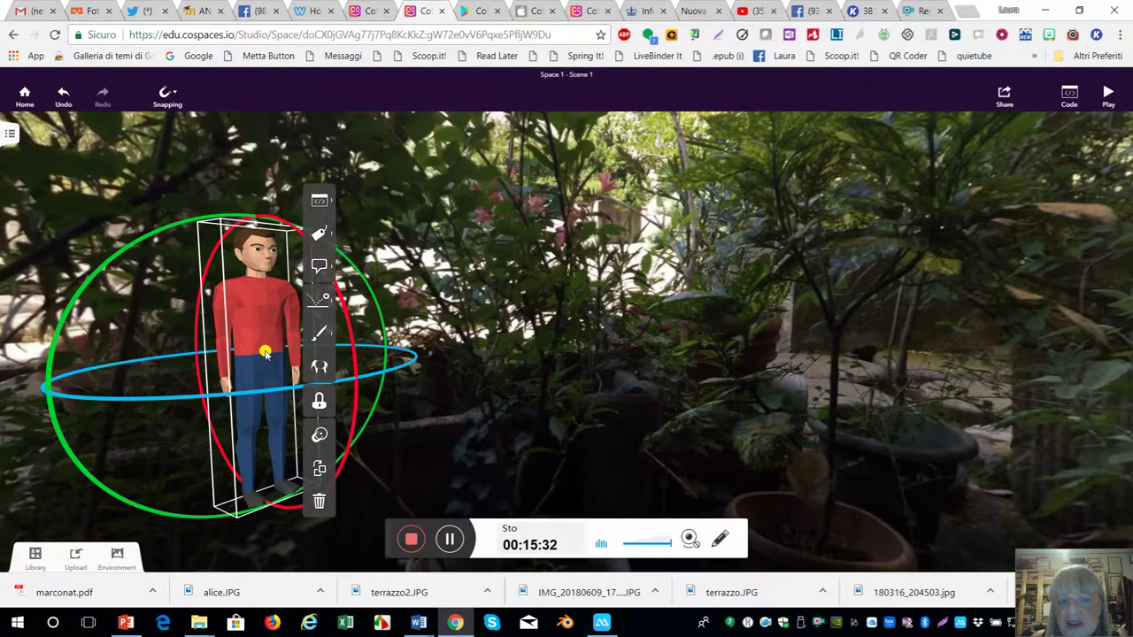
left_click(319, 298)
left_click(319, 233)
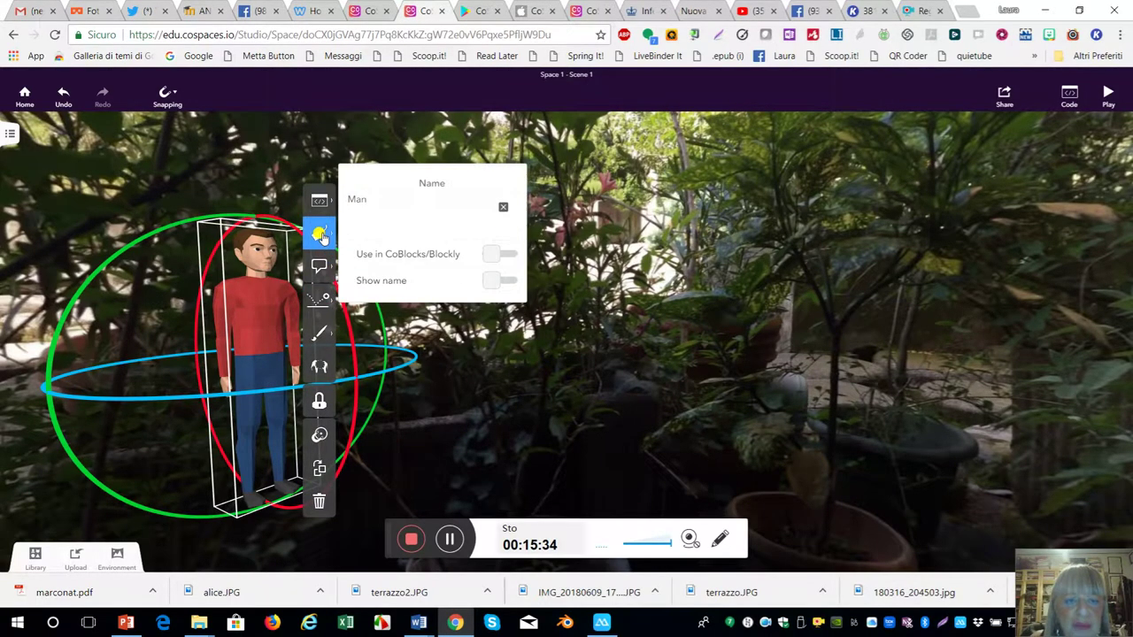
left_click(372, 203)
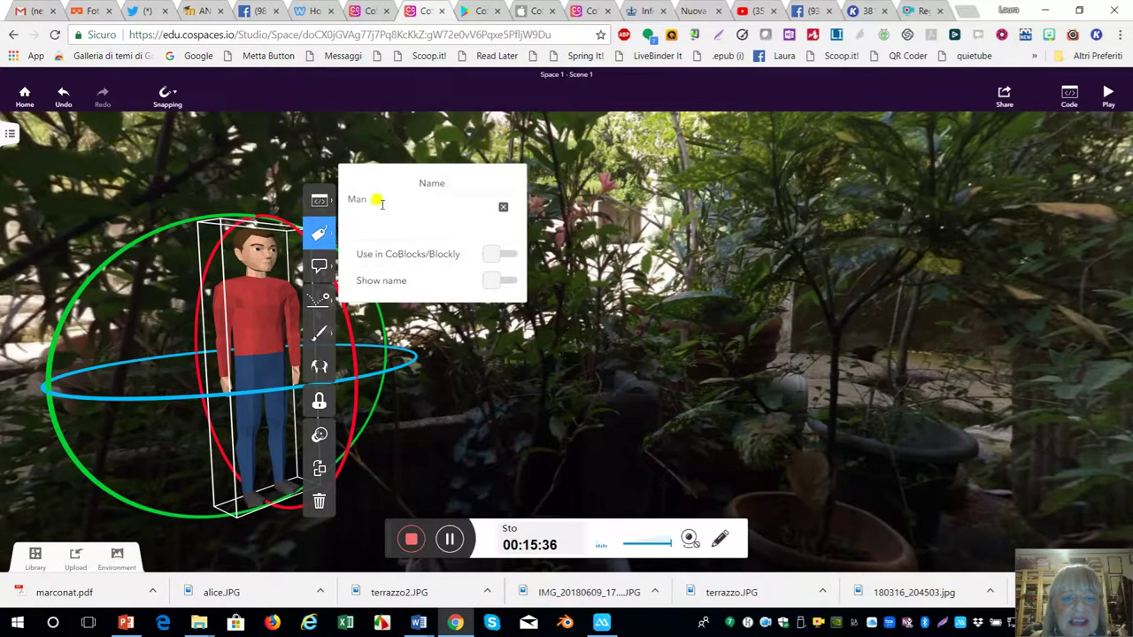
left_click(320, 201)
left_click(319, 234)
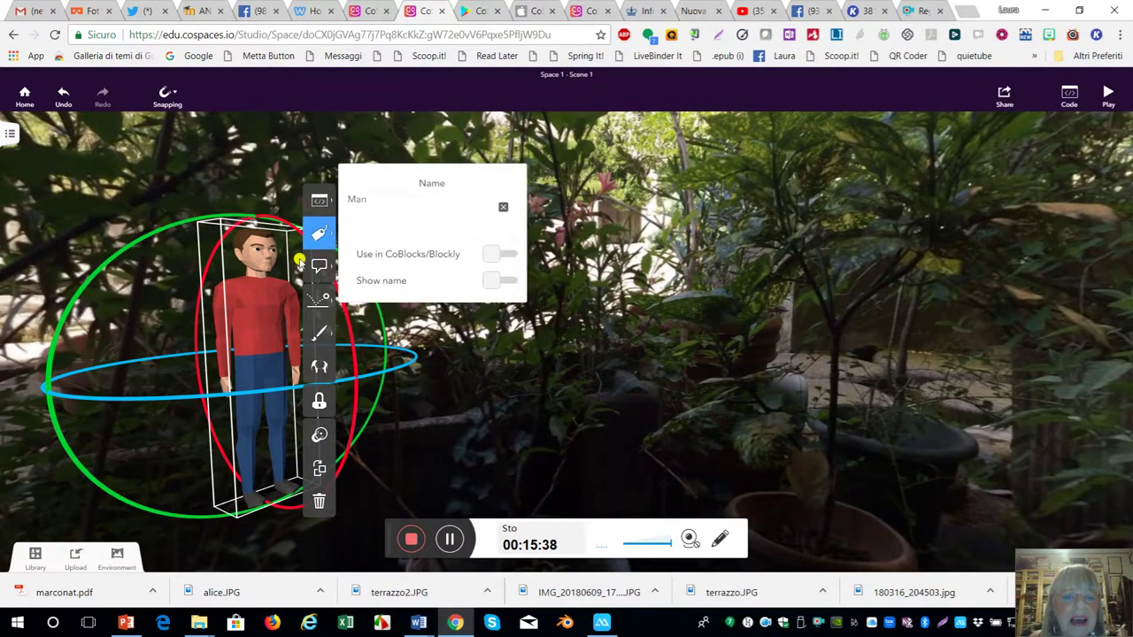
double_click(358, 200)
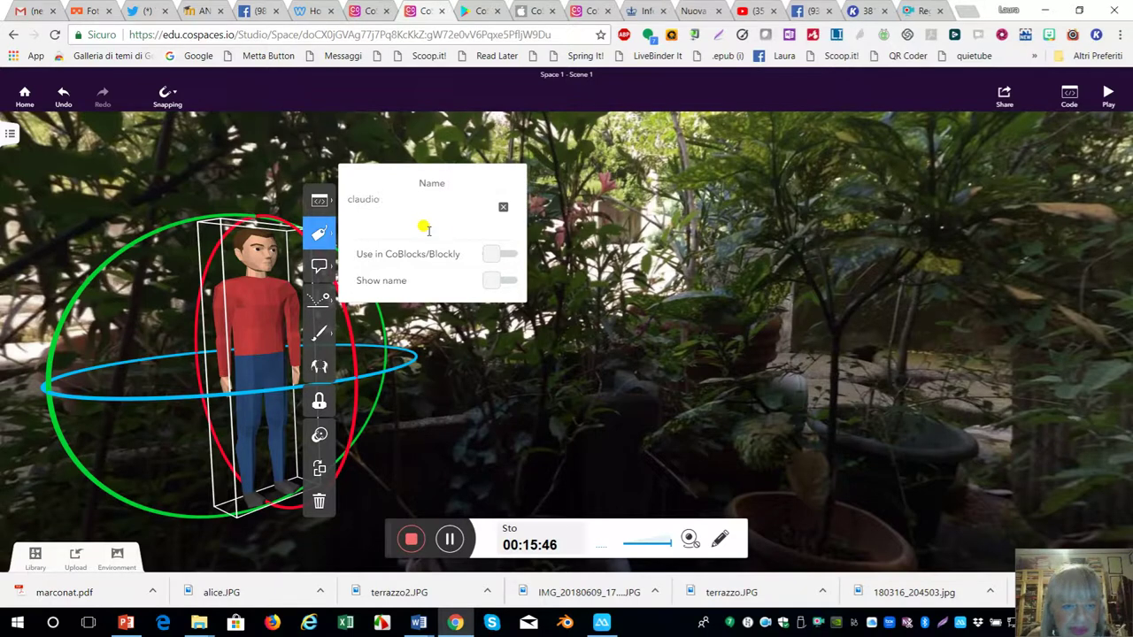
Step: Turn on Show name for the man
left_click(338, 272)
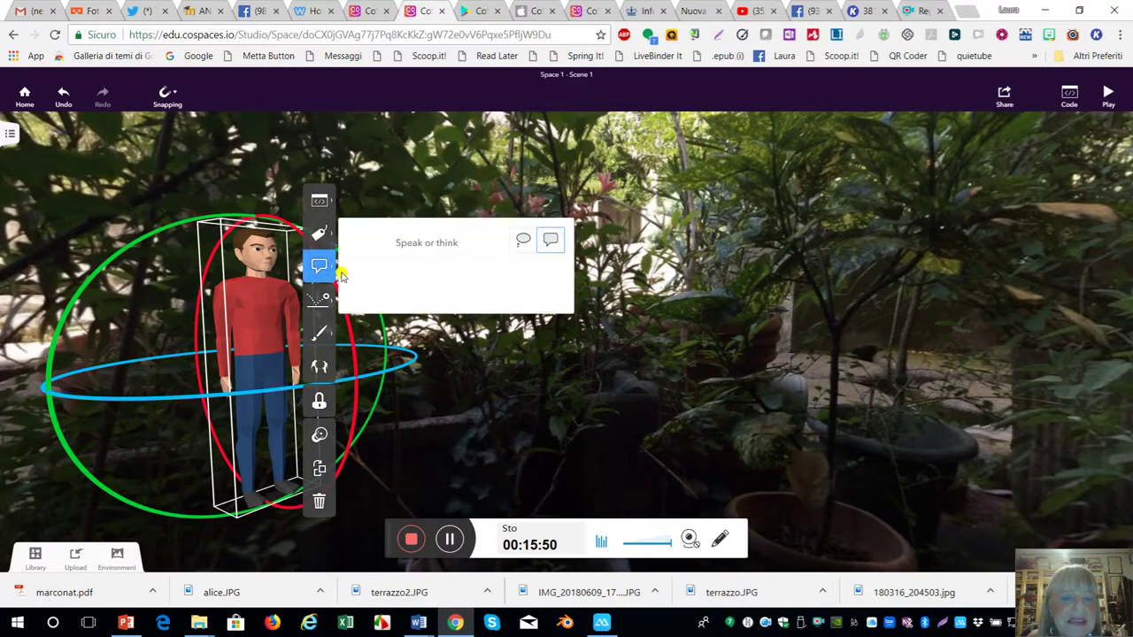
left_click(326, 235)
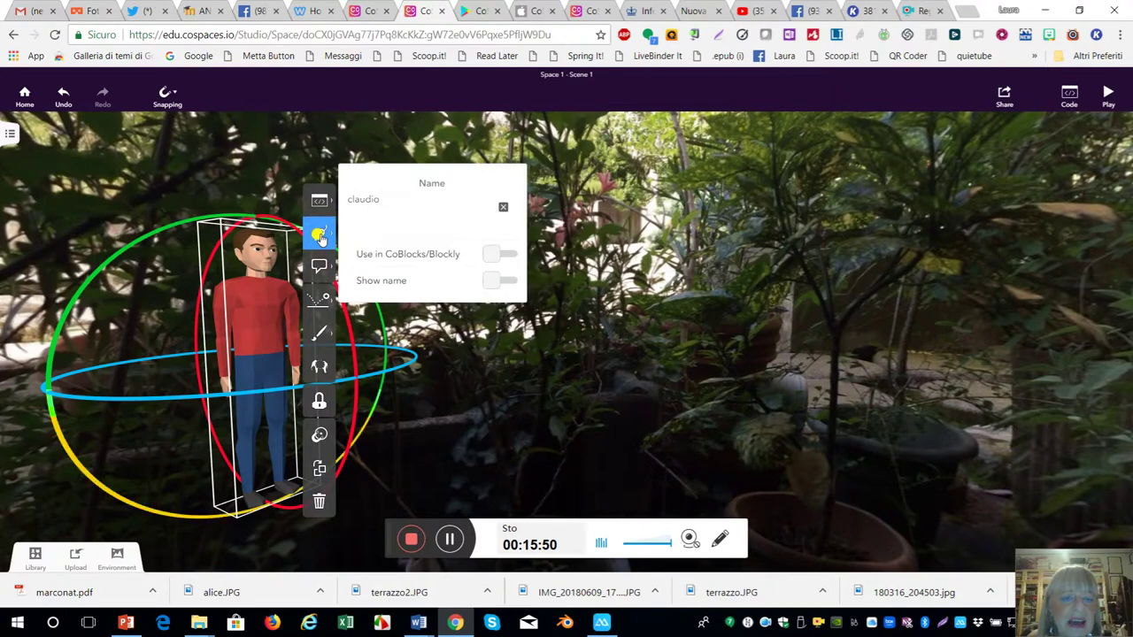
left_click(489, 282)
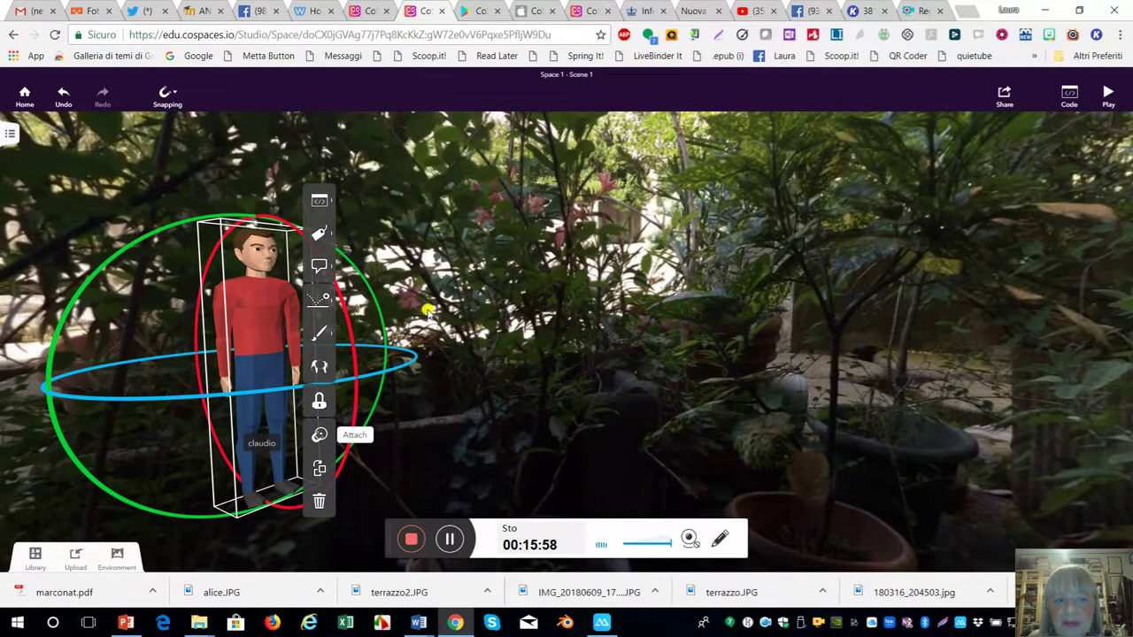
left_click(319, 270)
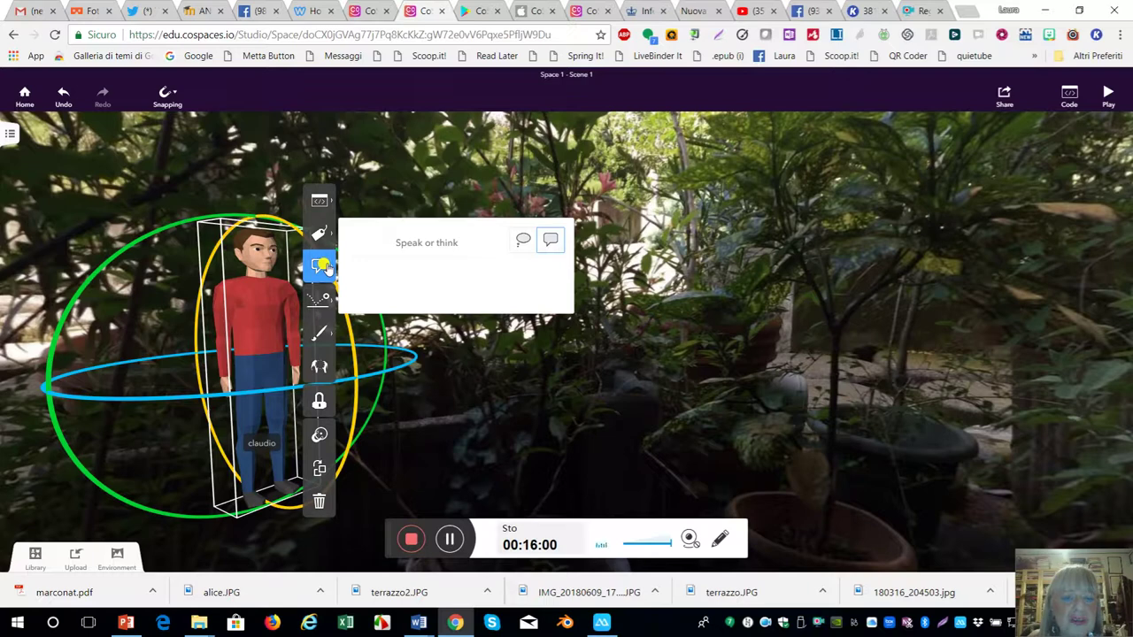
left_click(517, 248)
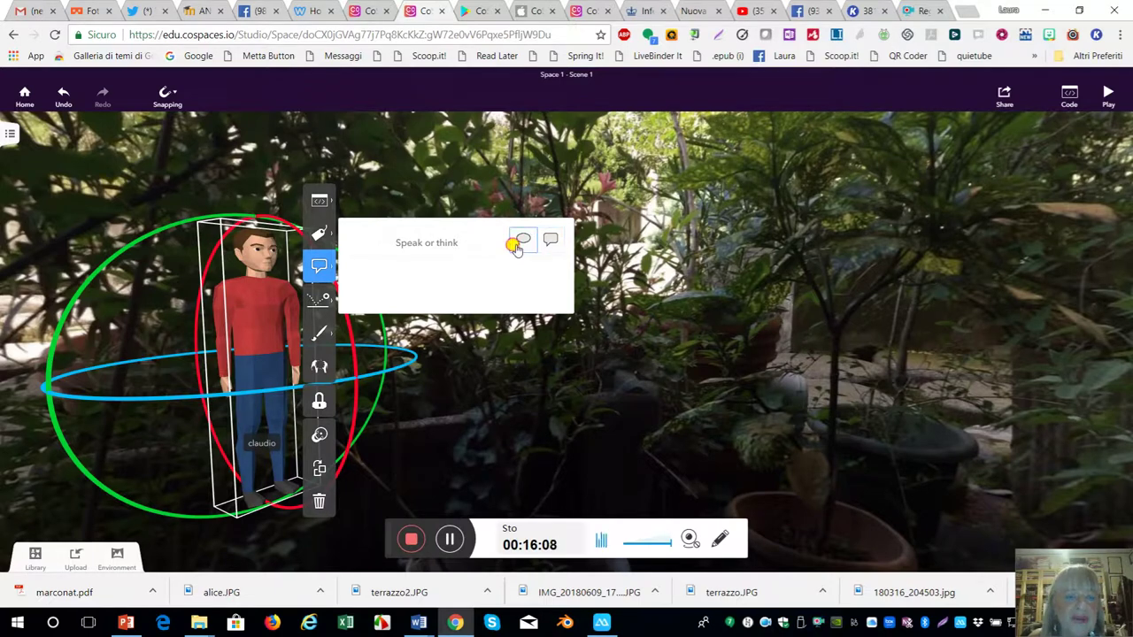
left_click(352, 194)
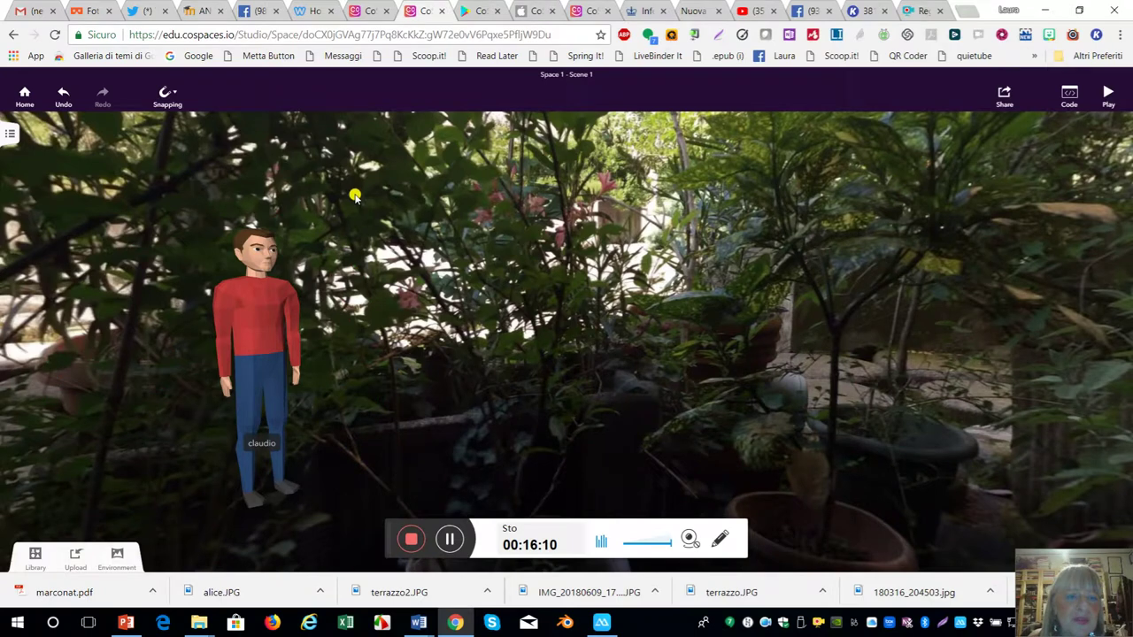
Step: Give the man a thought bubble reading "Sto pensando" and shift him slightly lower in the scene
left_click(276, 323)
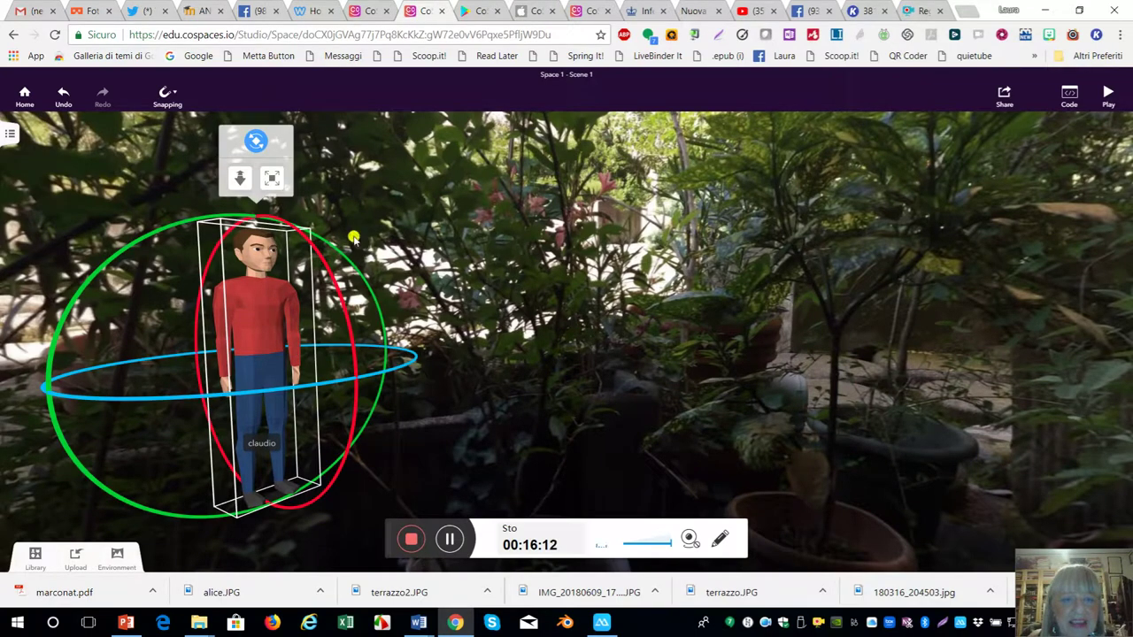
left_click(275, 275)
left_click(320, 186)
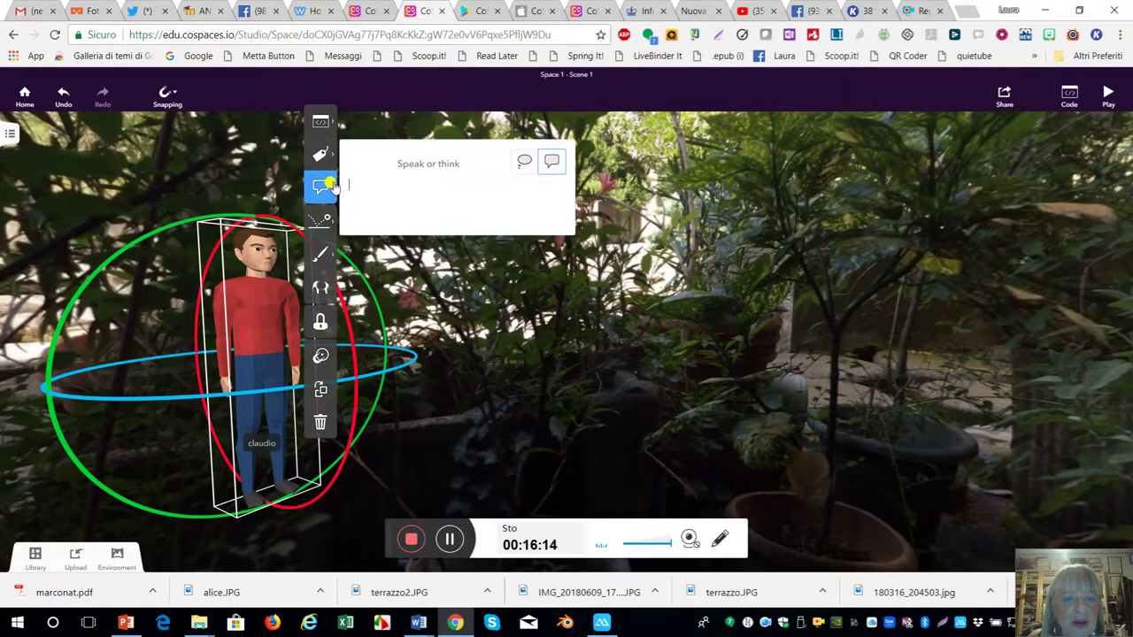
left_click(524, 163)
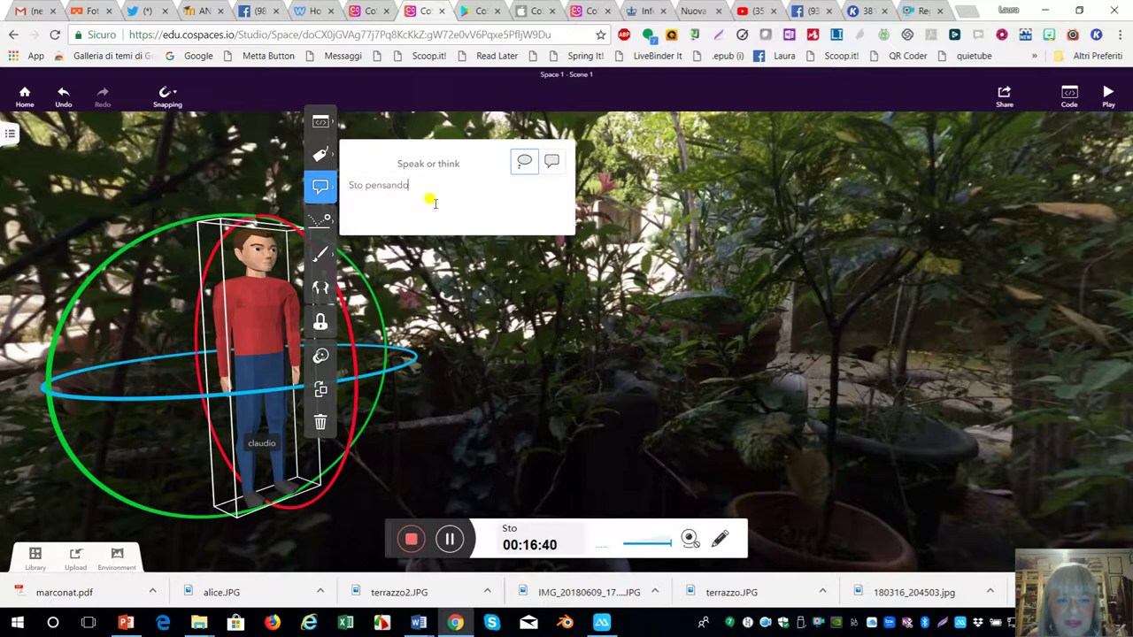
left_click(447, 370)
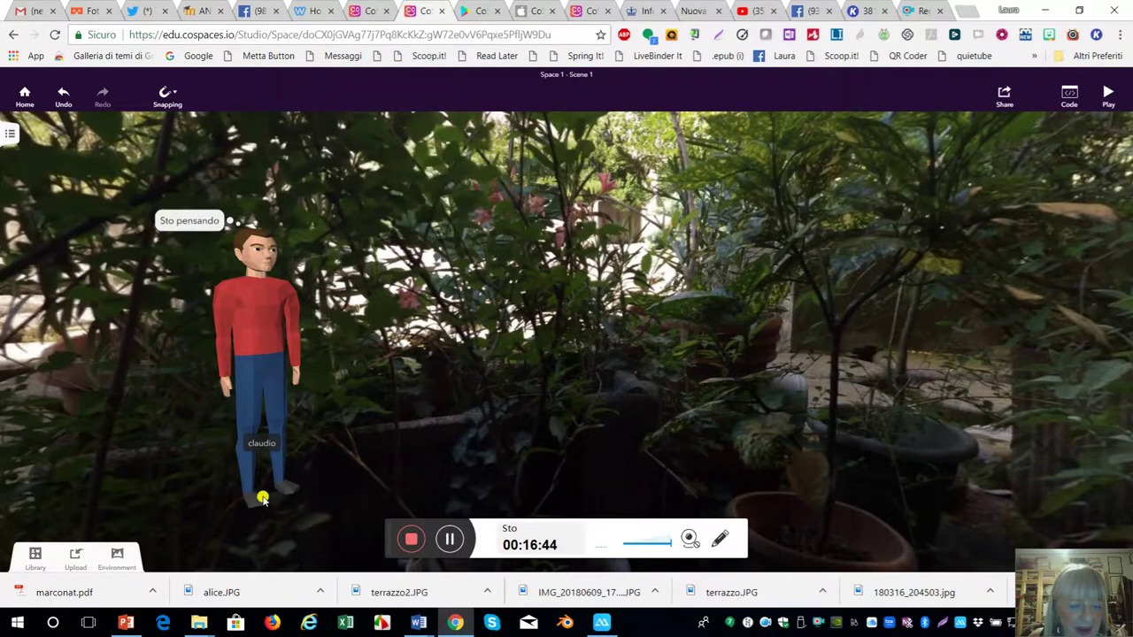
left_click_drag(273, 473, 256, 505)
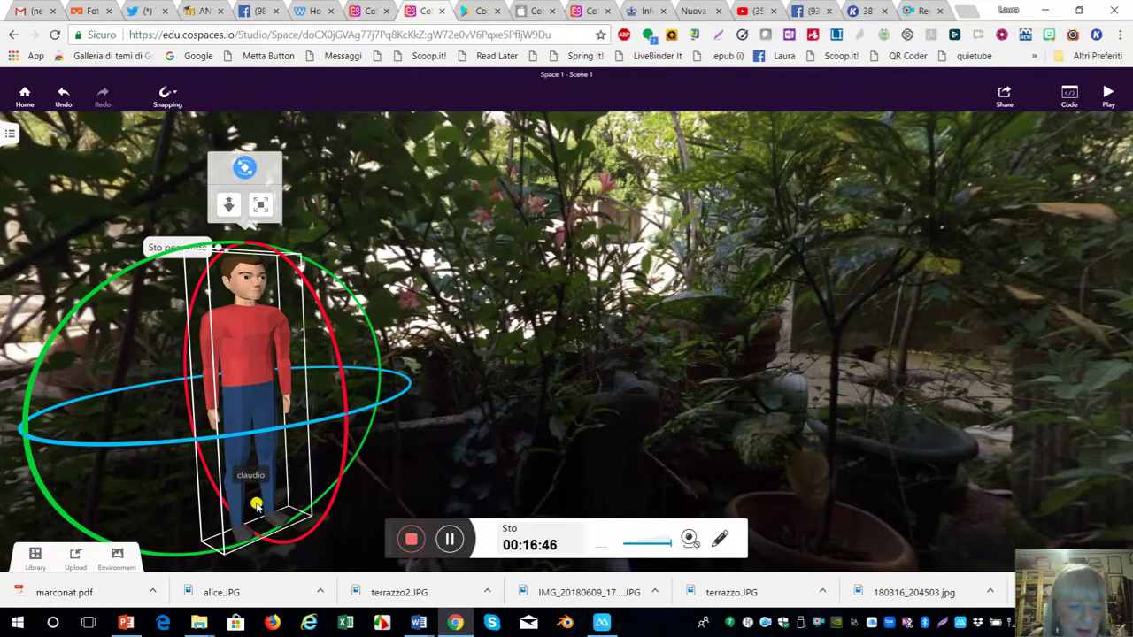
Step: Add the green low poly snake to the middle of the scene and scale it up repeatedly until it is clearly visible
left_click(33, 560)
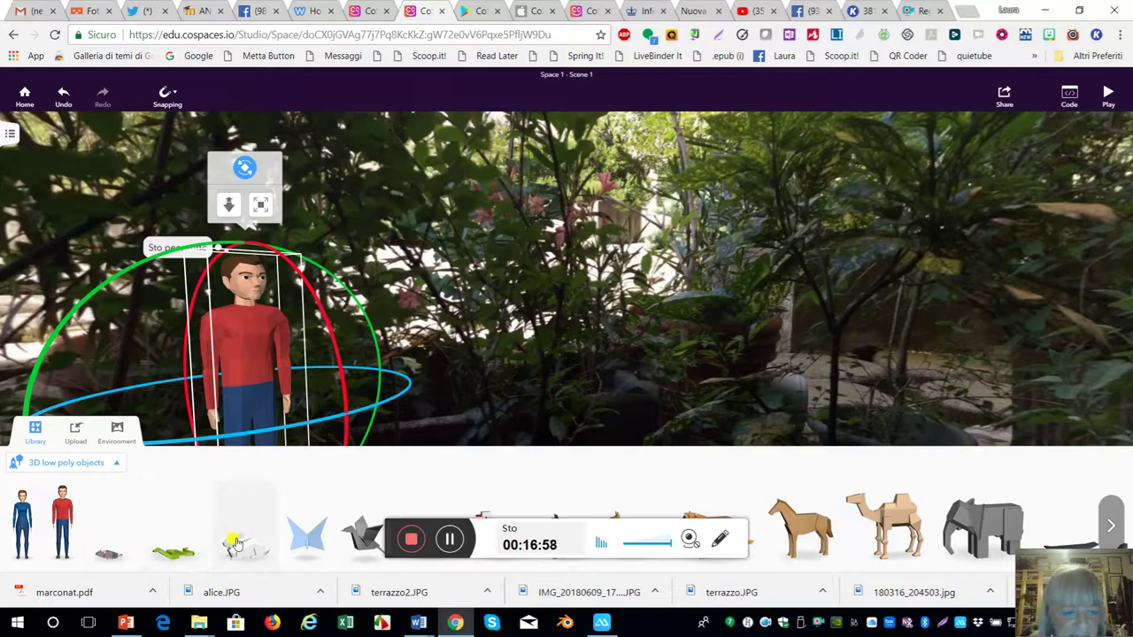
left_click_drag(176, 554, 663, 326)
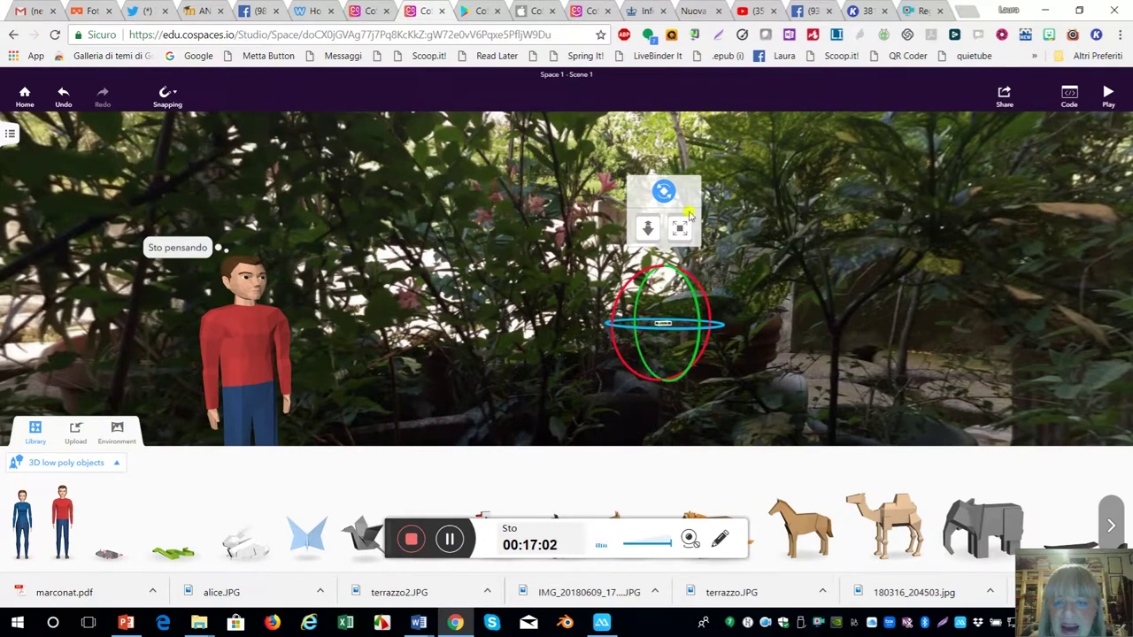
left_click(717, 193)
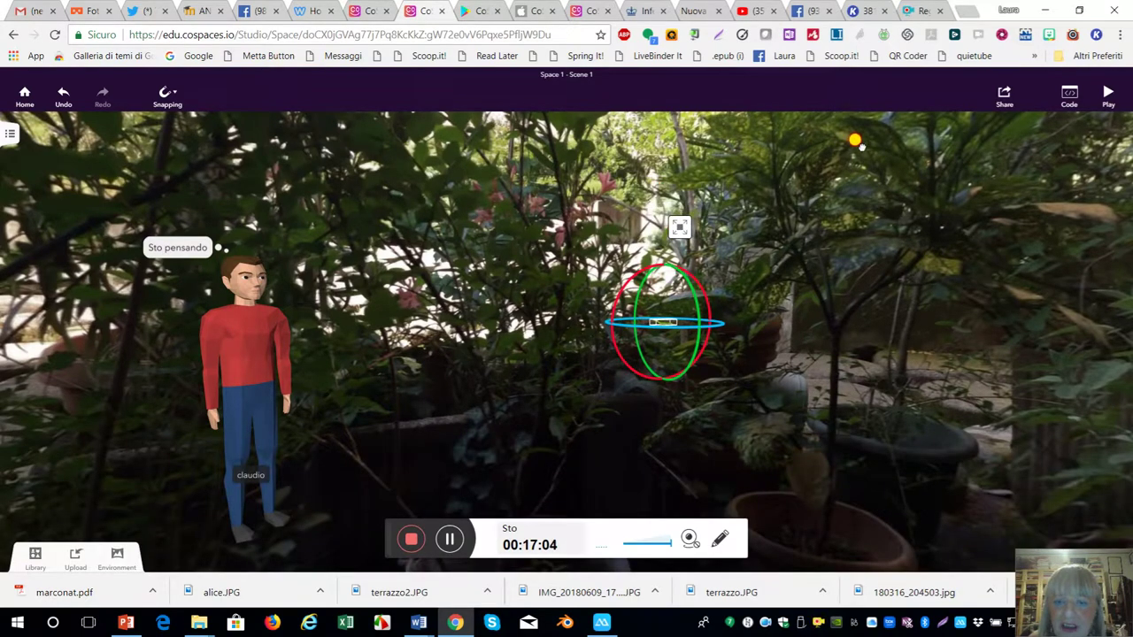
mouse_move(694, 240)
left_click_drag(682, 232, 681, 127)
mouse_move(679, 228)
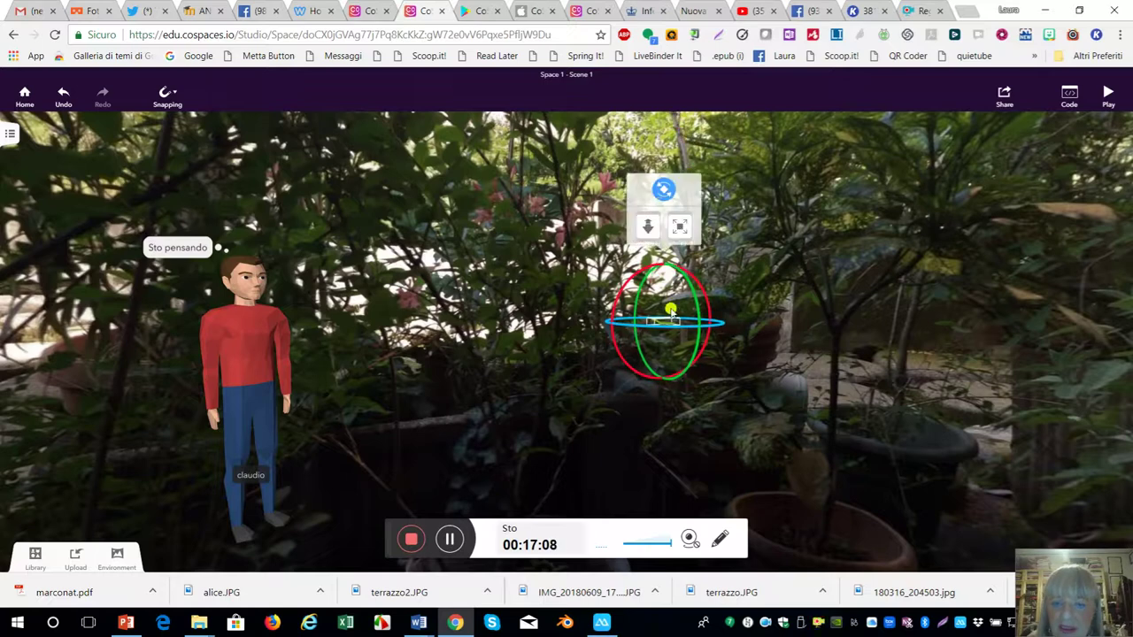
left_click_drag(679, 227, 696, 101)
mouse_move(674, 222)
left_click_drag(679, 226, 716, 111)
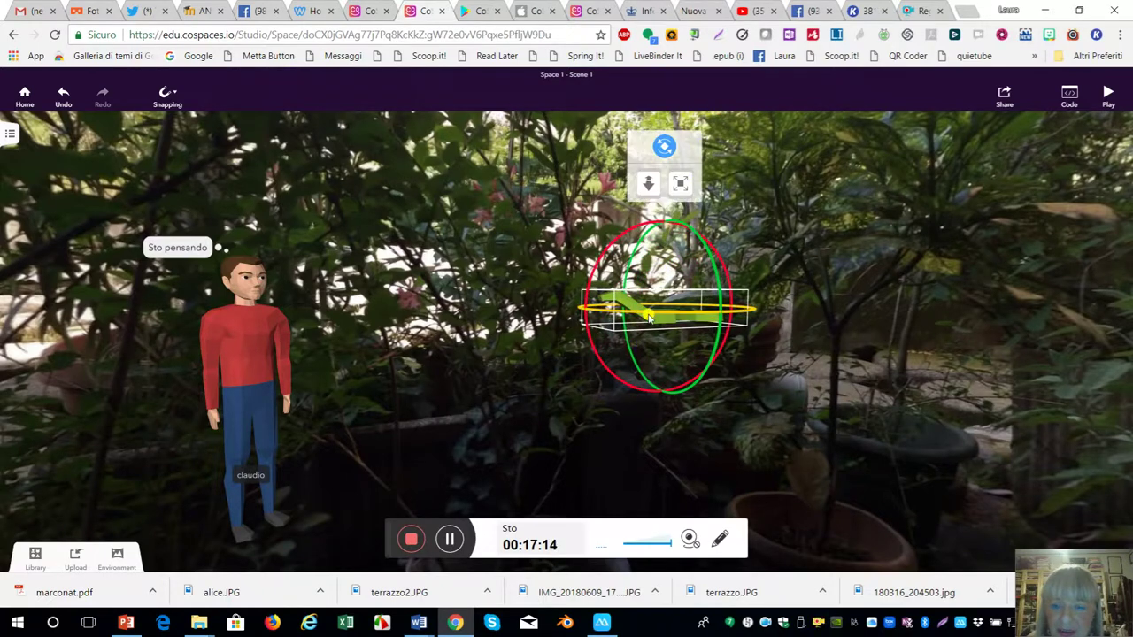
Step: Rotate the snake so its curves stand upright and move it onto the large plant pot beside the small tree
left_click_drag(643, 321, 609, 335)
left_click(663, 398)
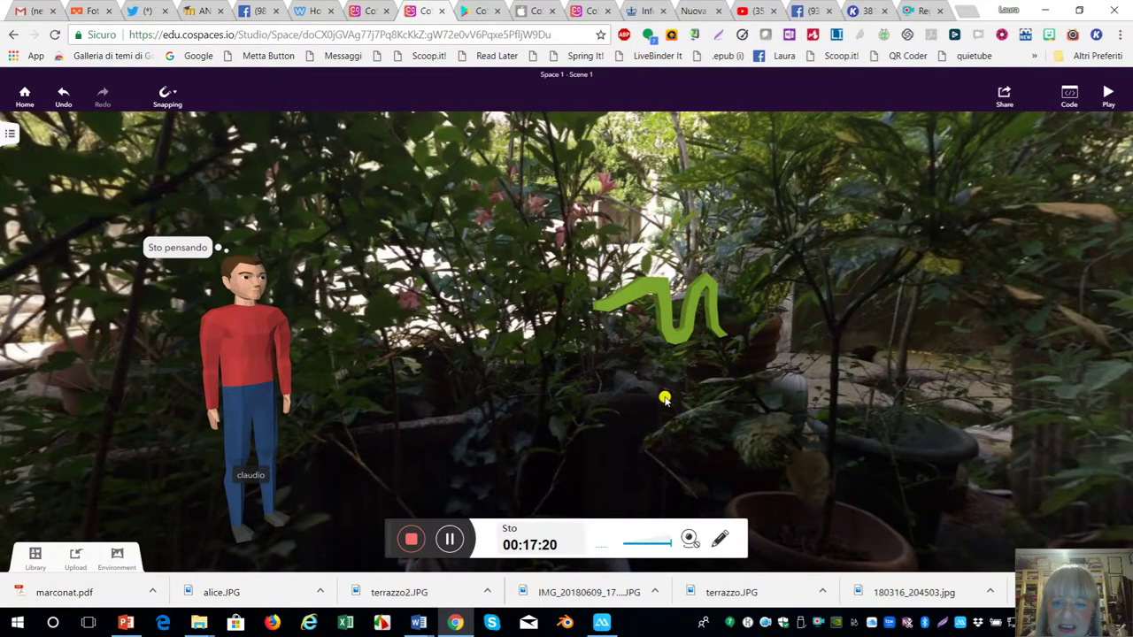
left_click_drag(651, 301, 896, 388)
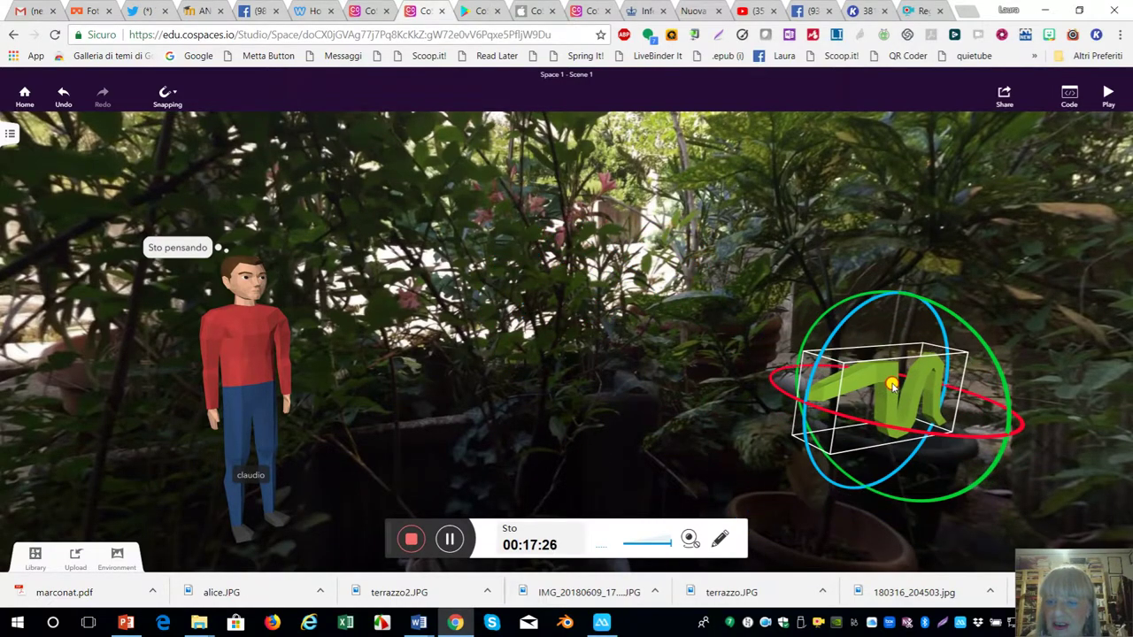
left_click(609, 389)
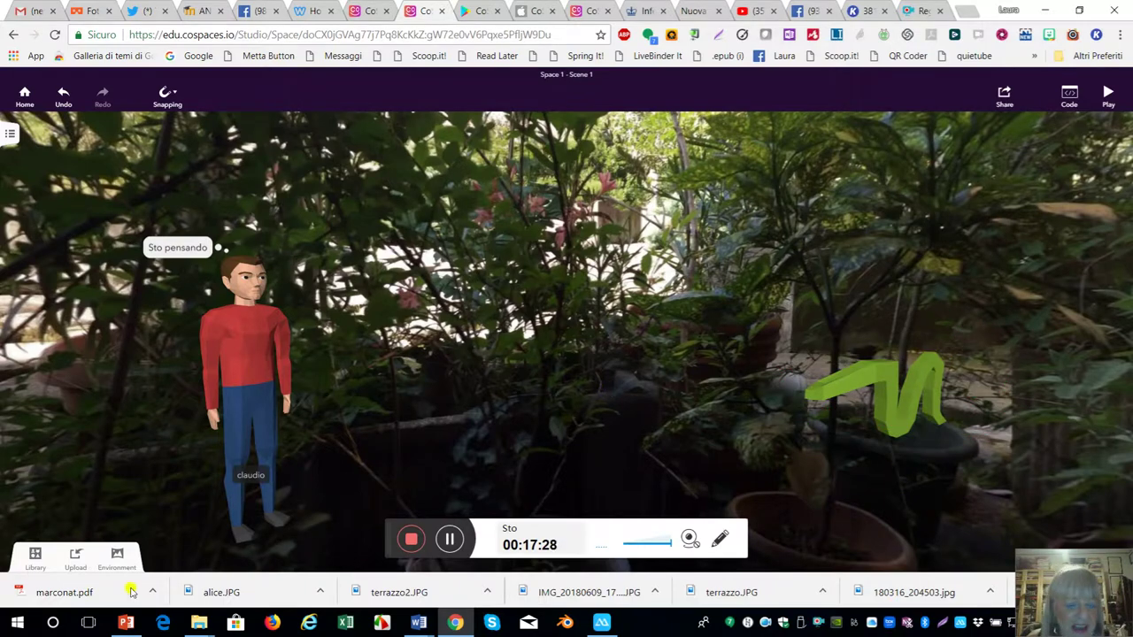
Step: Add the butterfly from the 3D objects library to the foliage between the man and the small tree
left_click(34, 559)
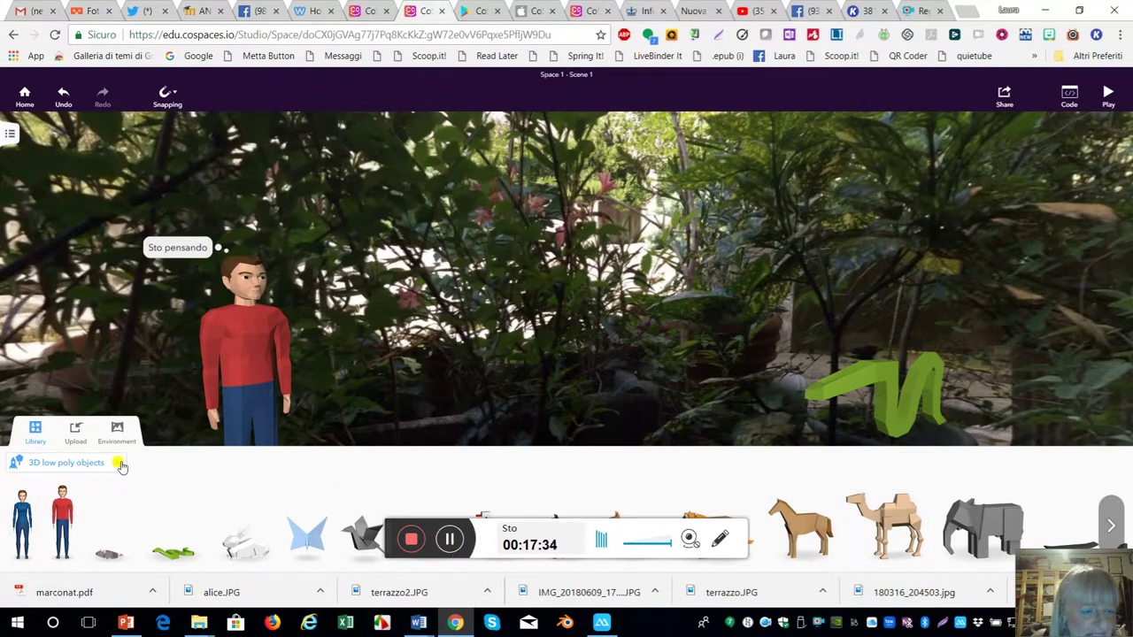
left_click(113, 465)
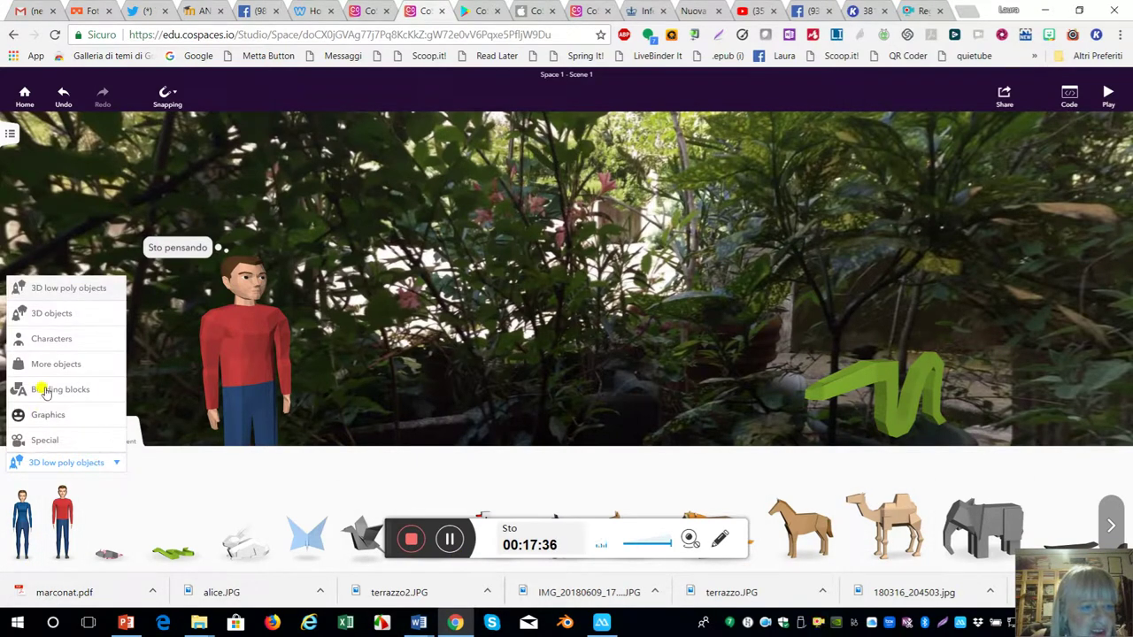
left_click(53, 314)
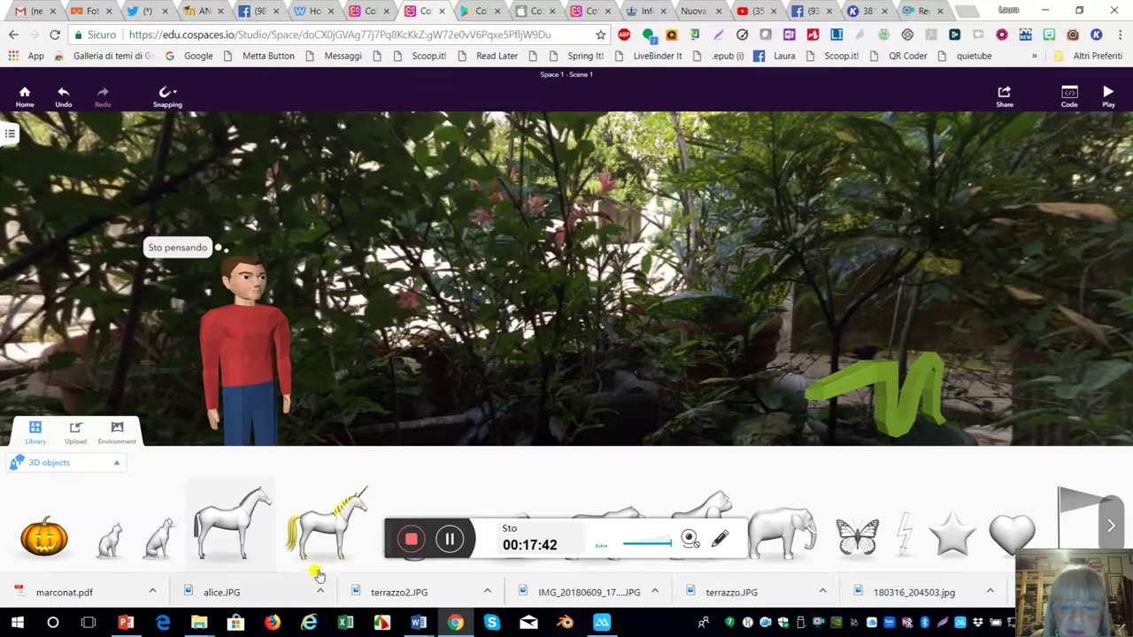
left_click_drag(848, 547, 482, 250)
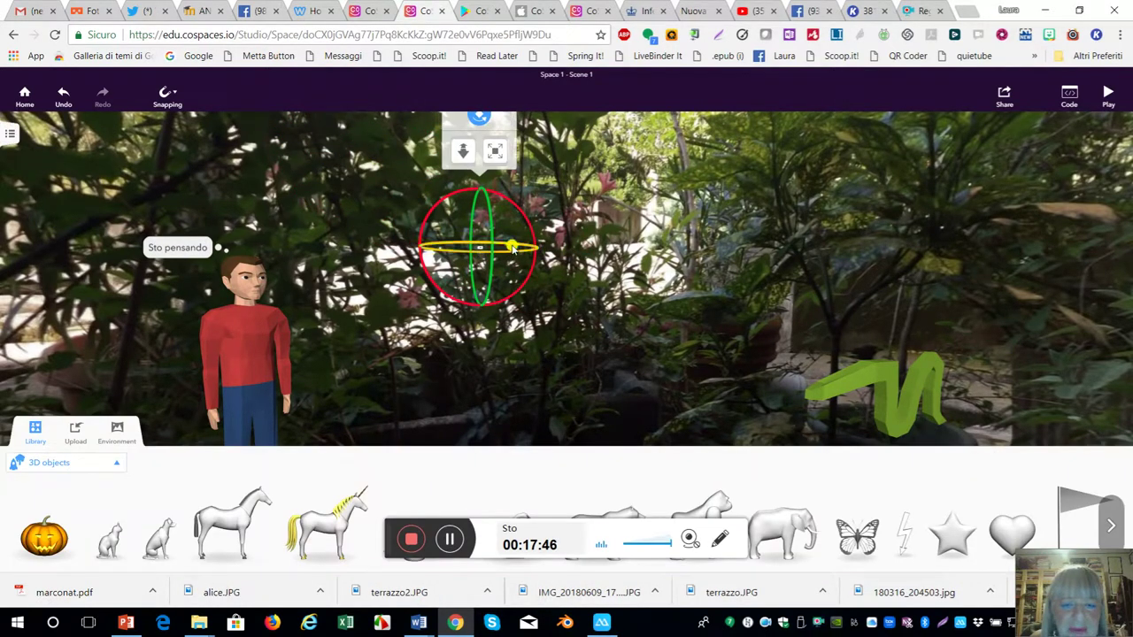
Step: Tilt the butterfly slightly and scale it up until its wings are clearly visible beside the man
left_click(494, 152)
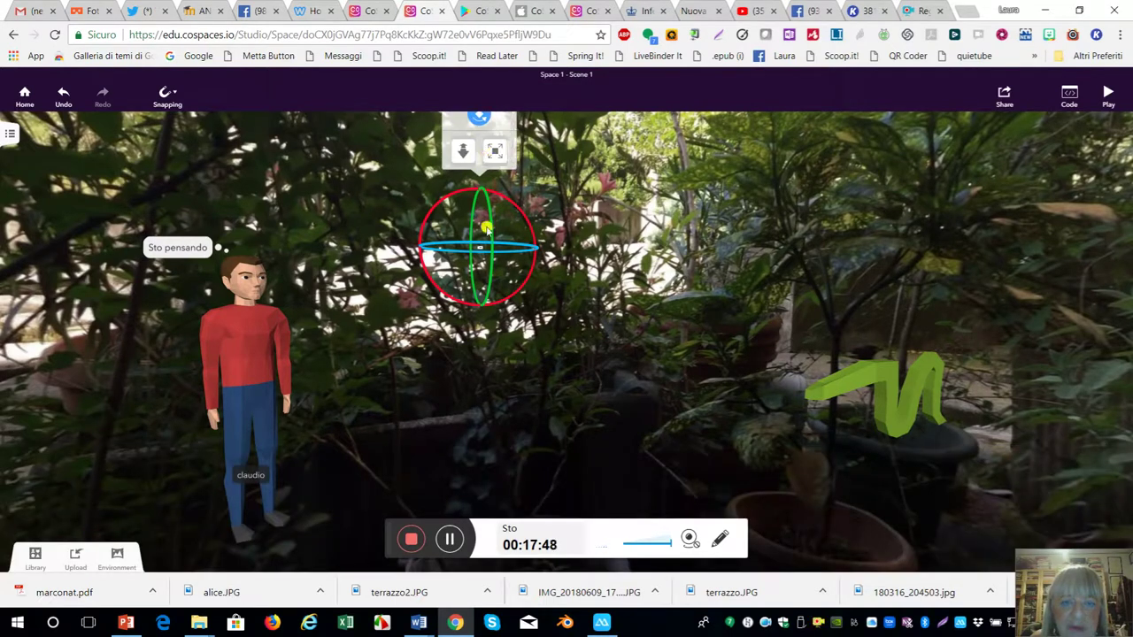
left_click(493, 152)
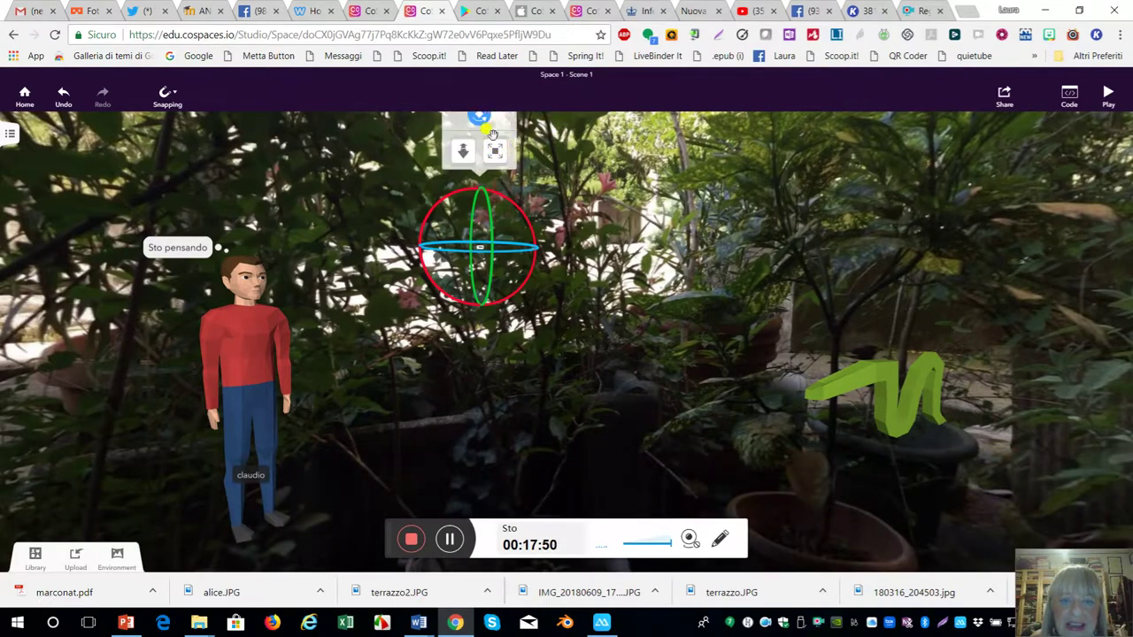
left_click(484, 243)
mouse_move(482, 248)
left_mouse_down()
mouse_move(481, 304)
mouse_move(479, 229)
left_mouse_up()
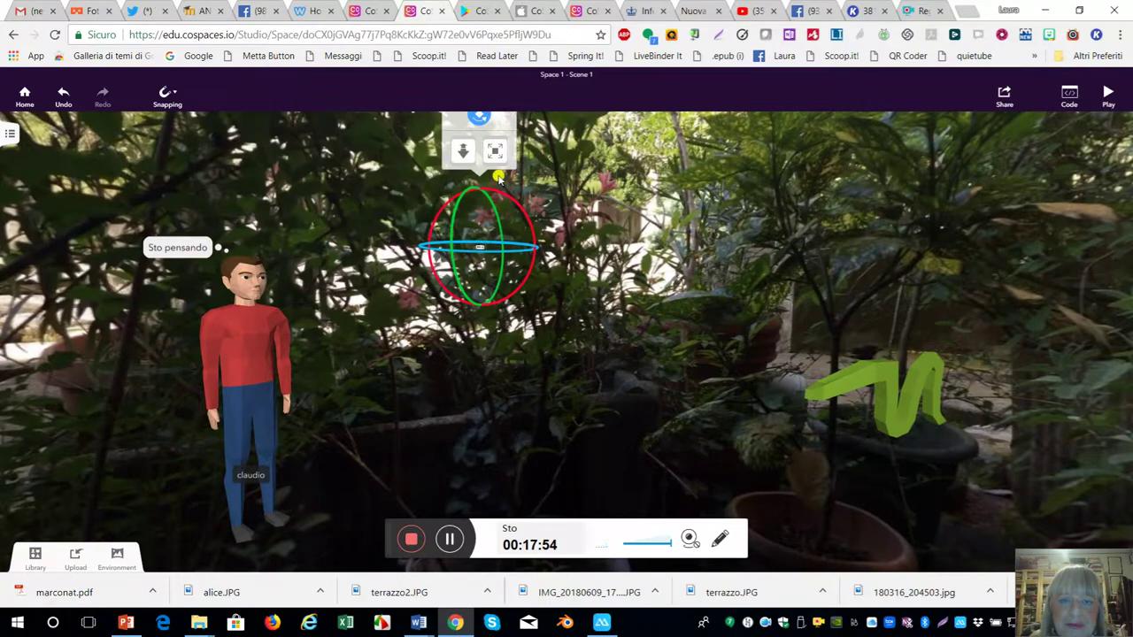
left_click(495, 152)
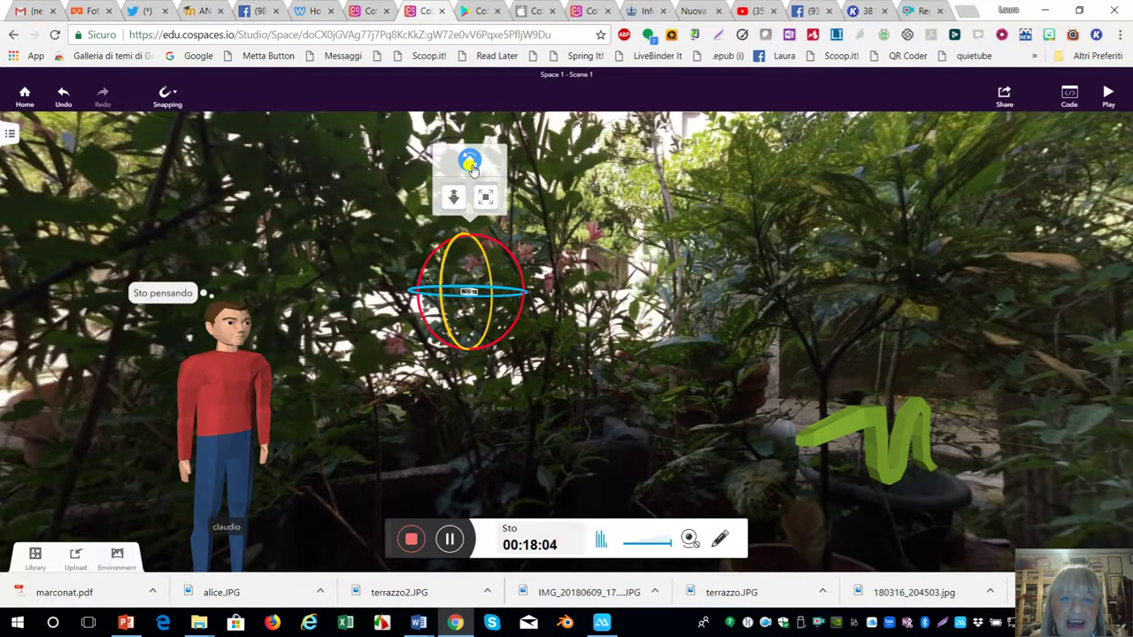
left_click(470, 165)
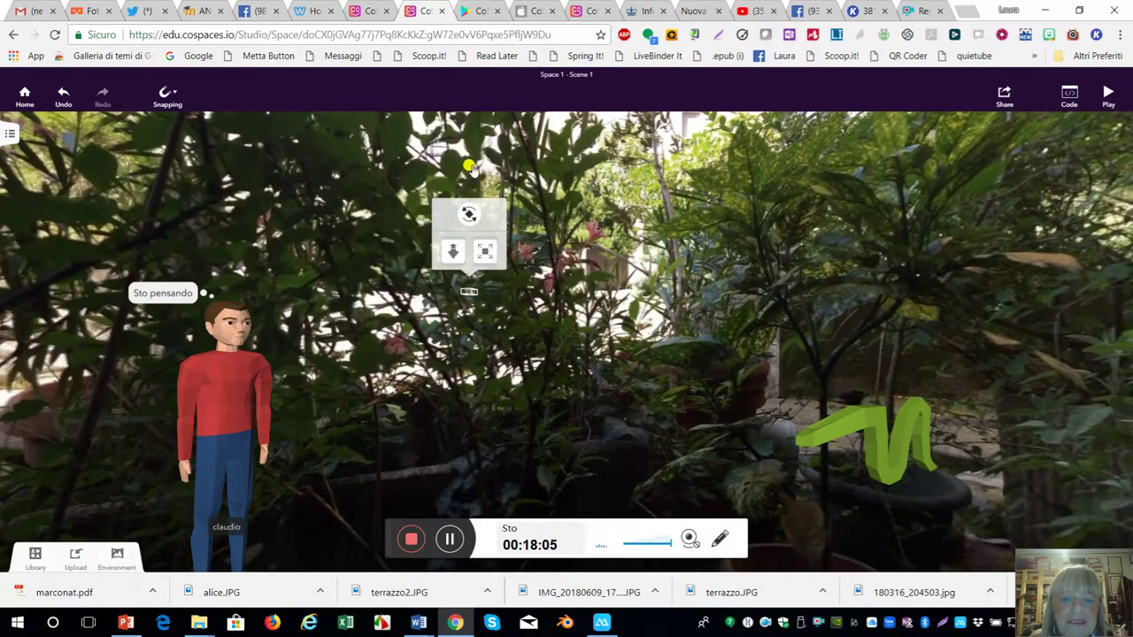
left_click(484, 252)
left_click_drag(484, 252, 570, 184)
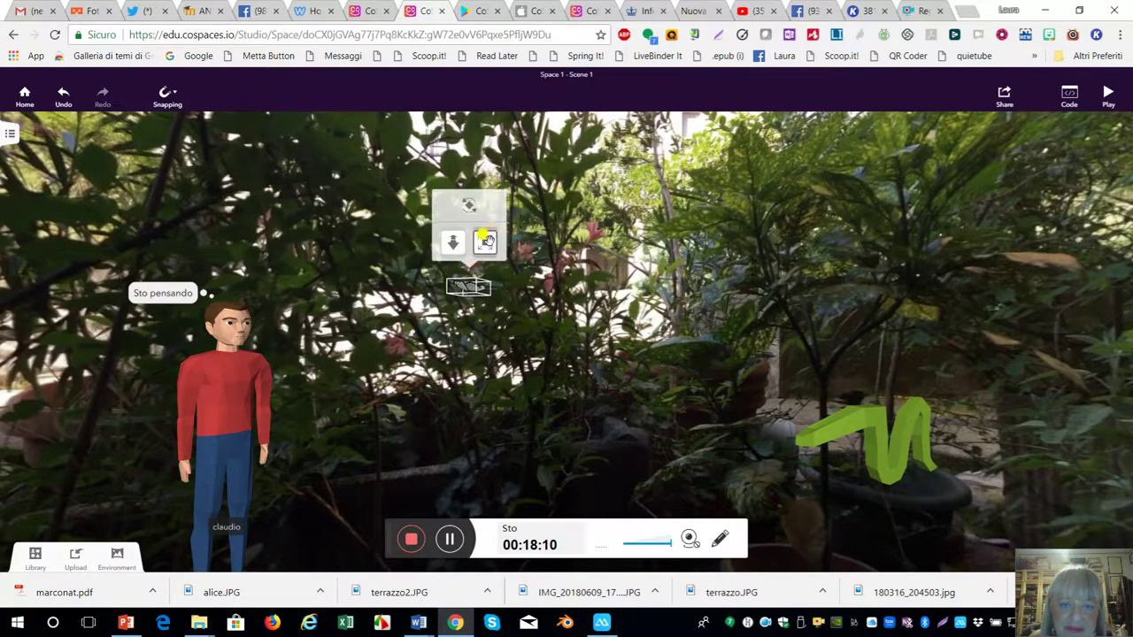
left_click_drag(484, 242, 538, 182)
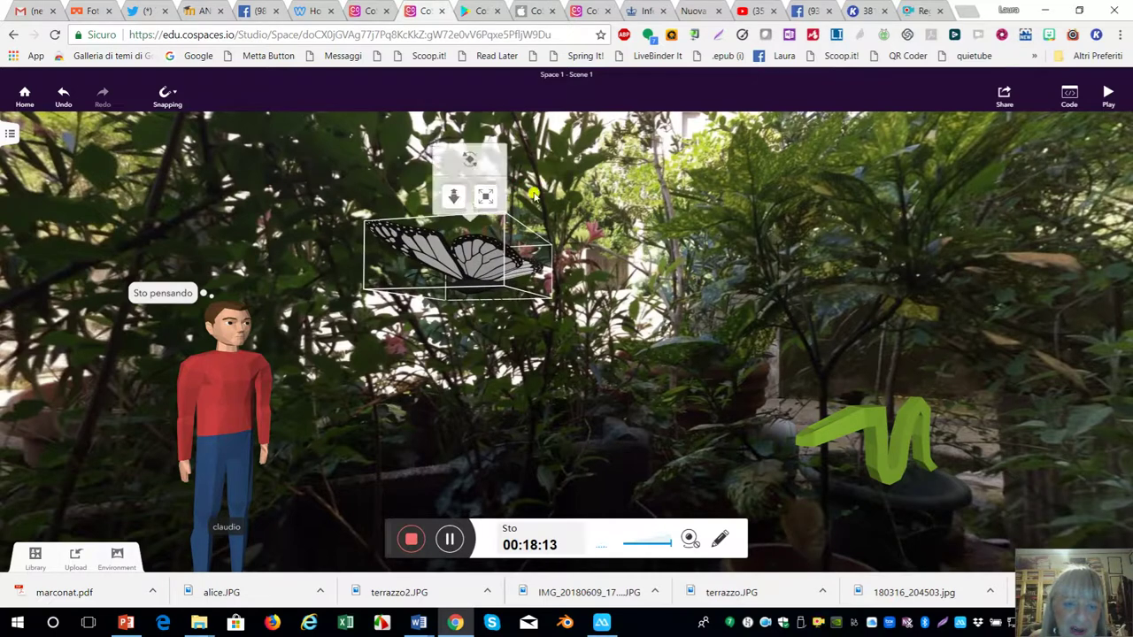
left_click(460, 389)
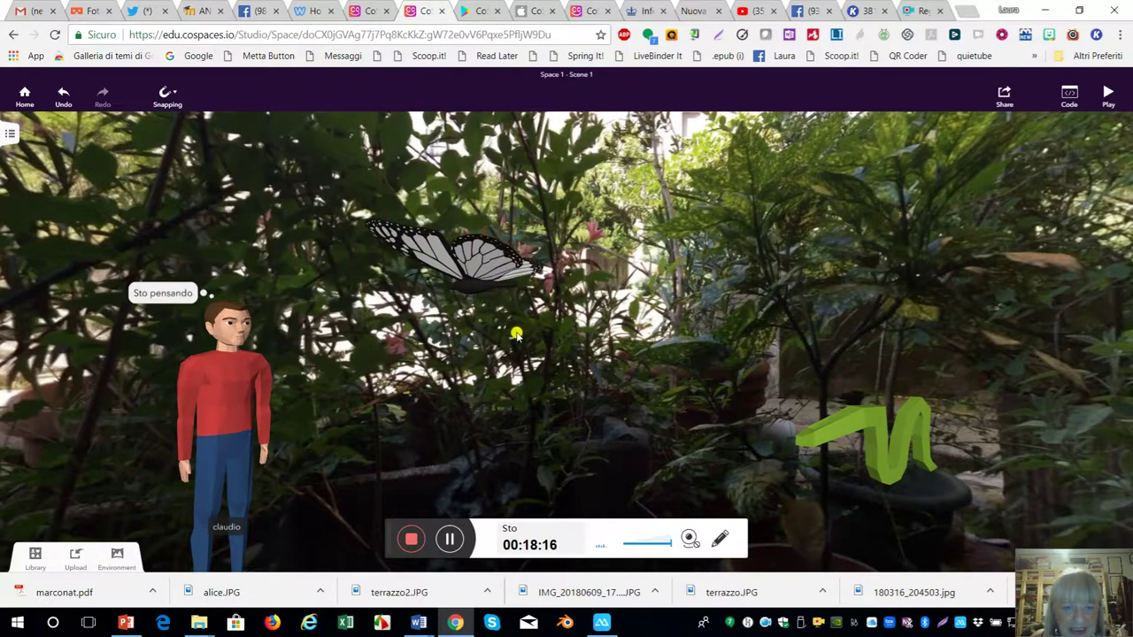
Step: Add the girl with the pink top and yellow boots from the Characters library between the butterfly and the snake
left_click(33, 555)
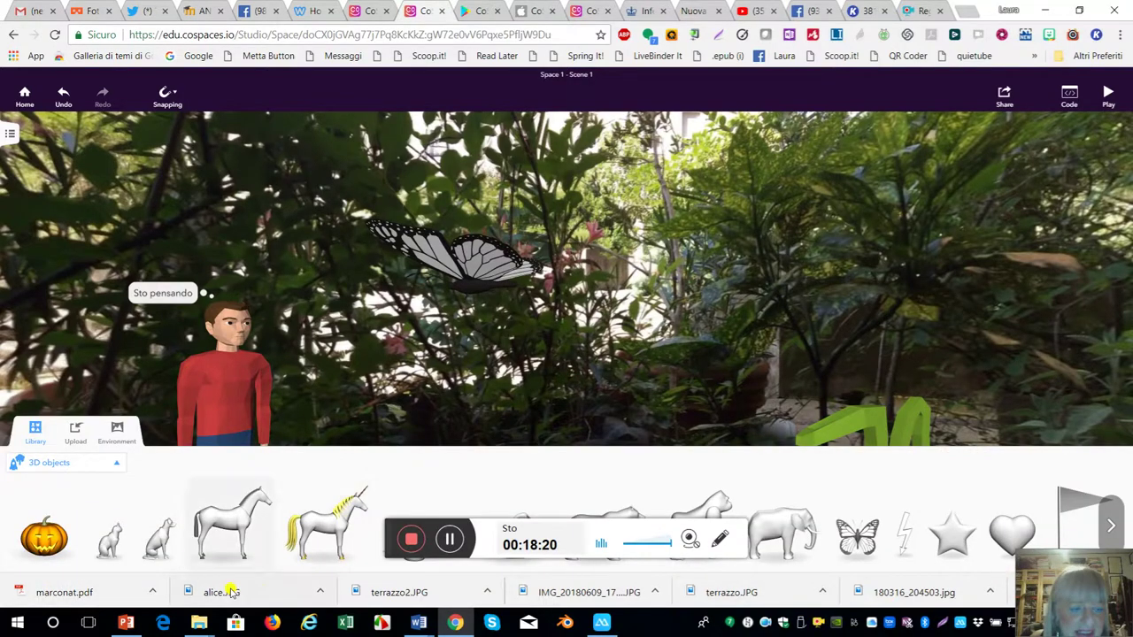
left_click(116, 466)
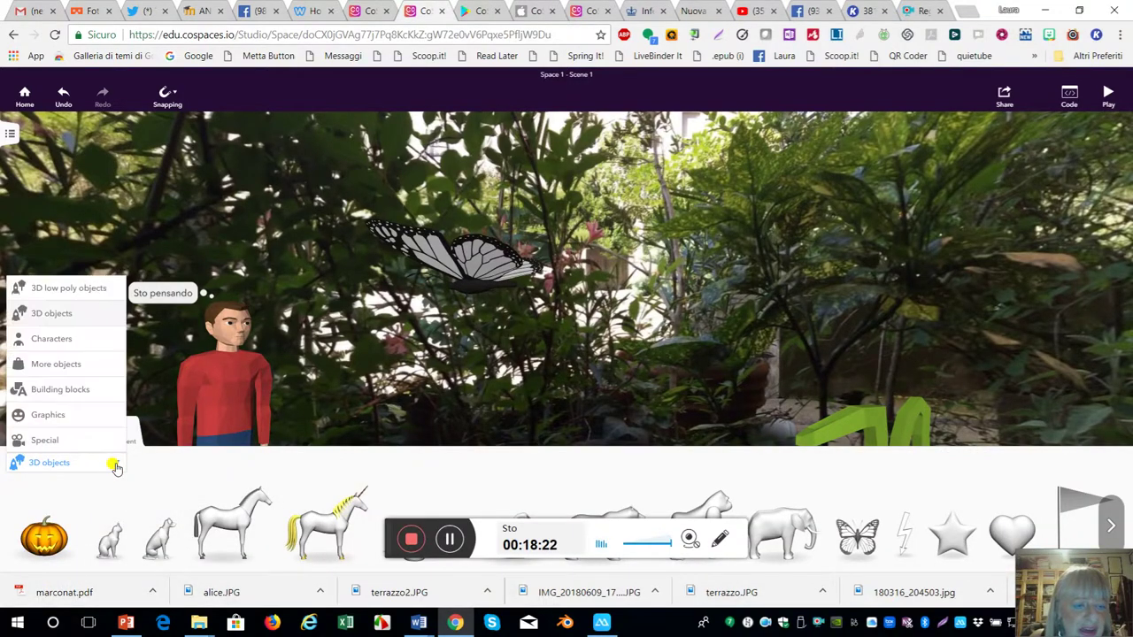
left_click(70, 347)
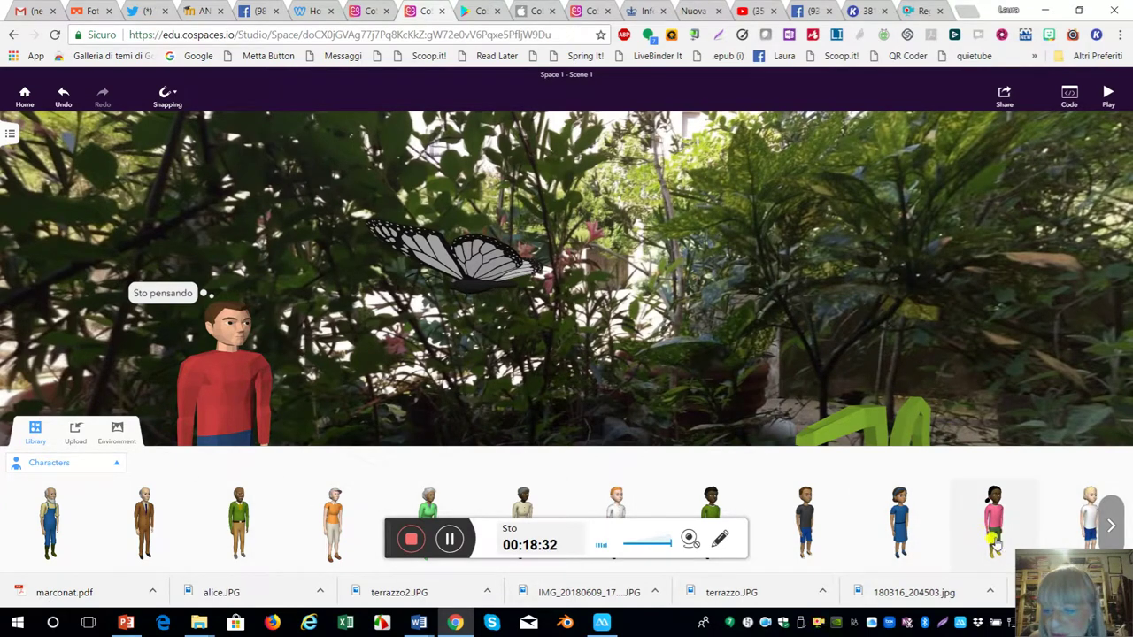
left_click_drag(994, 544, 662, 459)
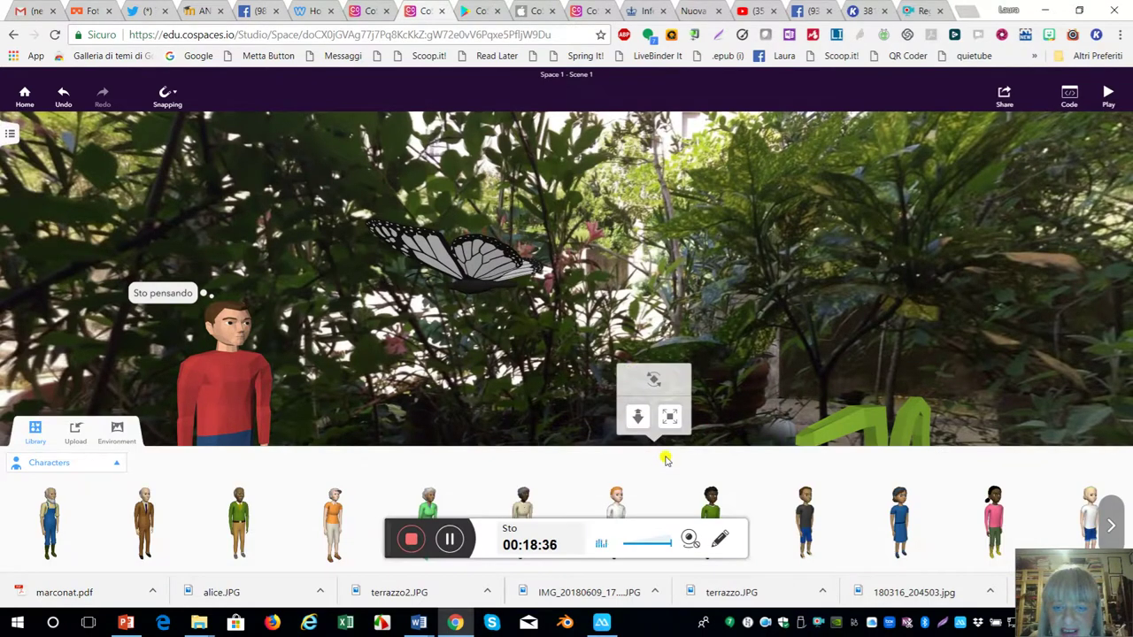
Step: Scale up the girl in the pink top and shift her slightly closer to the snake
left_click_drag(663, 413, 807, 146)
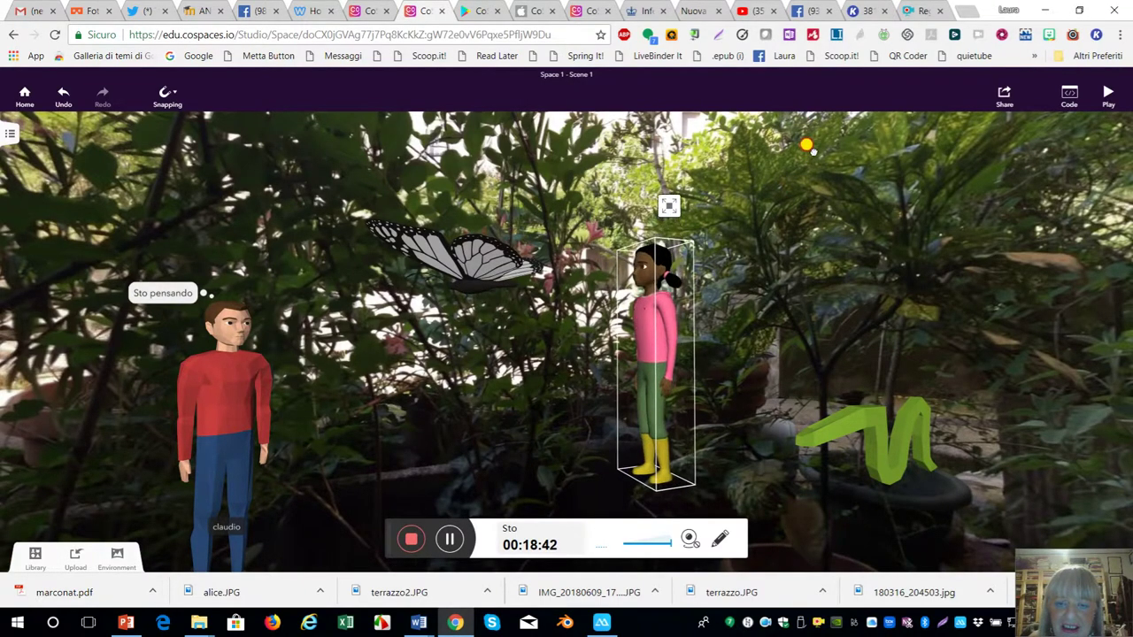
left_click_drag(670, 203, 724, 154)
left_click_drag(636, 166, 688, 179)
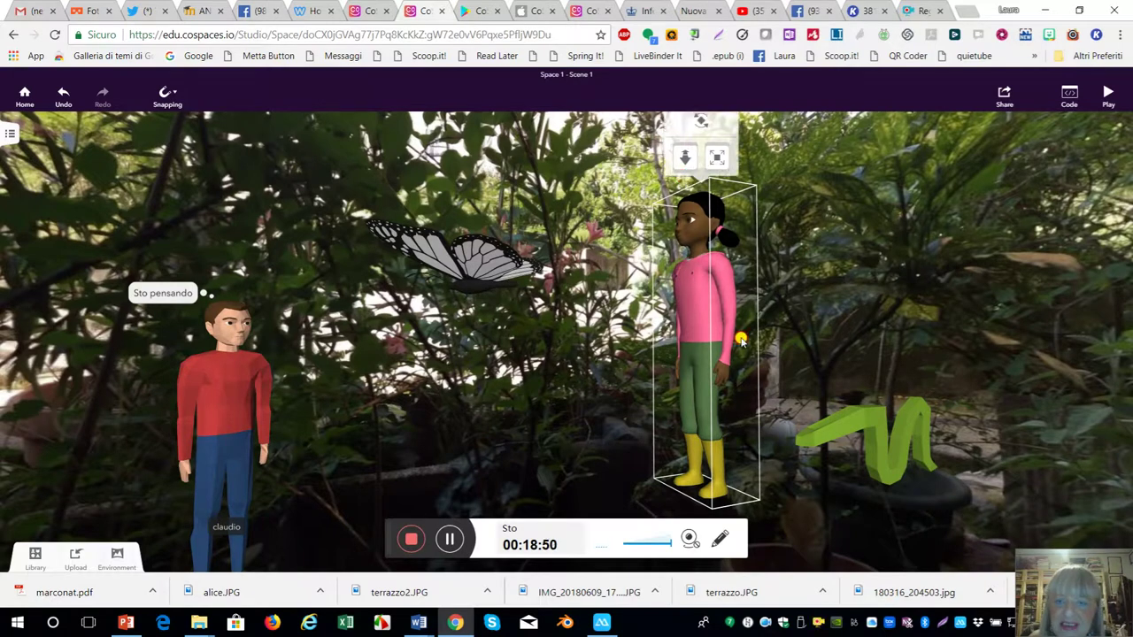
key("Escape")
Step: Rotate the girl about 56° around her vertical axis so she faces the viewer
left_click(731, 315)
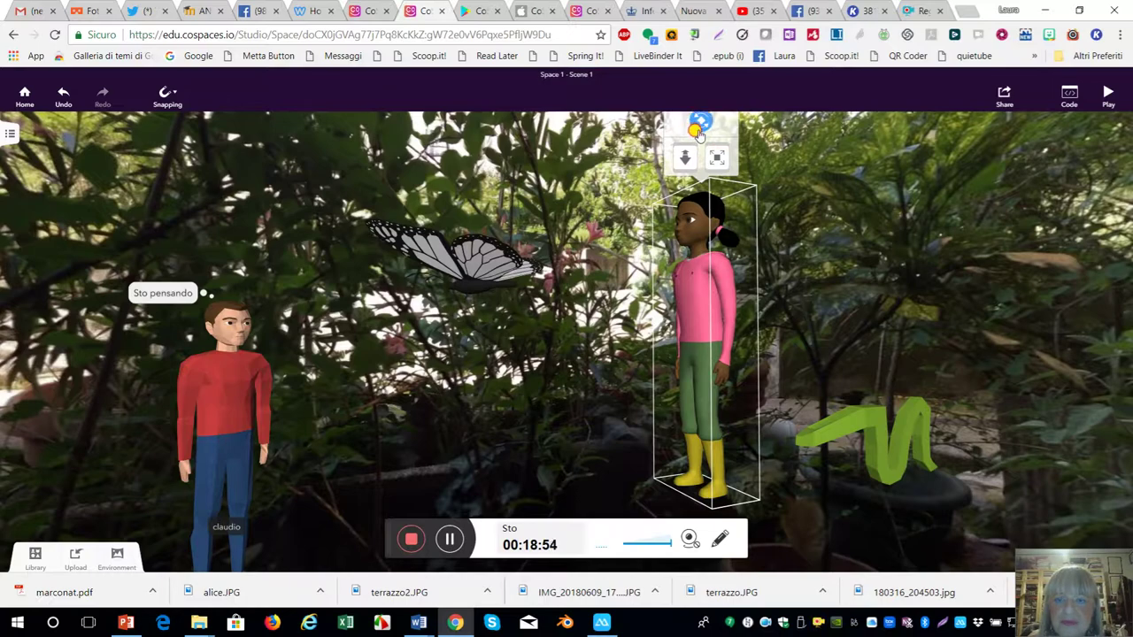
left_click(698, 127)
left_click_drag(626, 344, 693, 364)
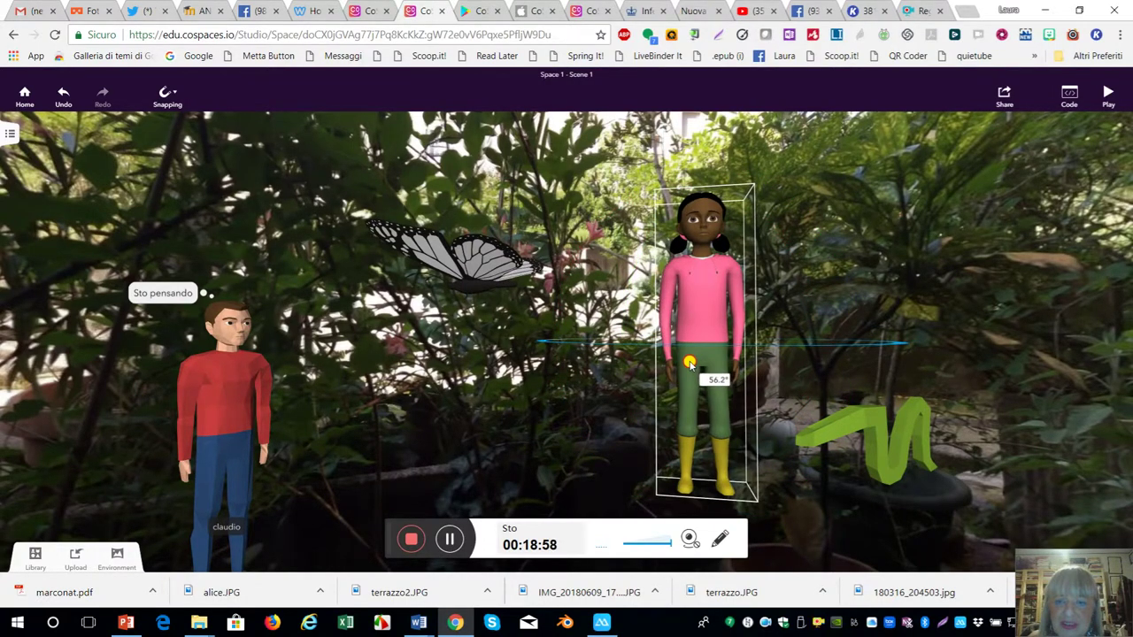
left_click(879, 237)
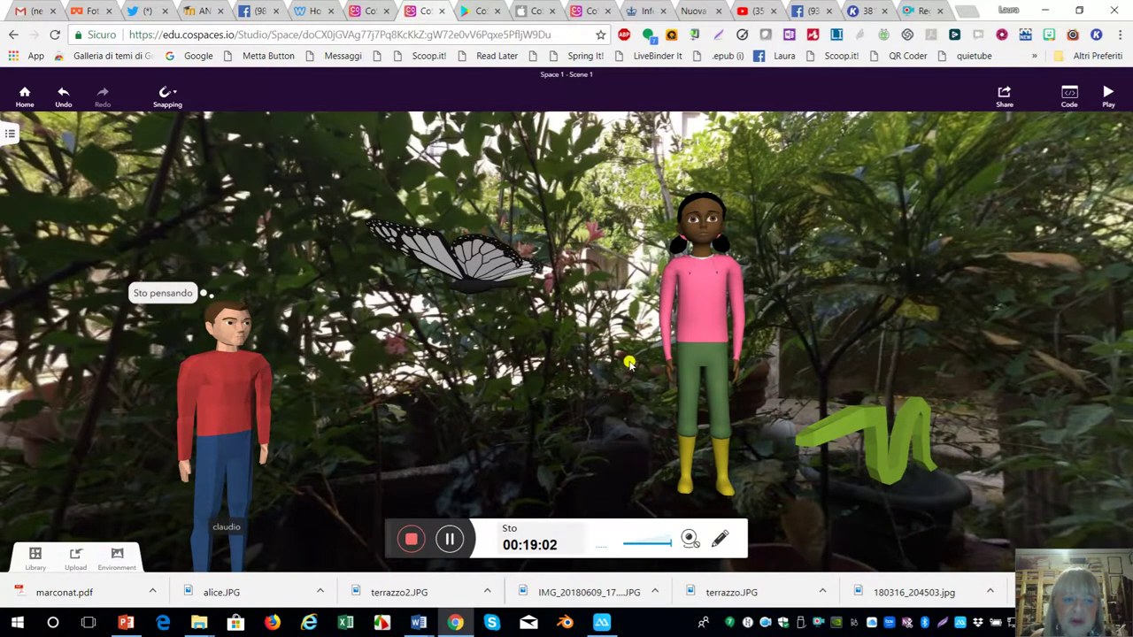
Step: Replace the girl's default name with a first name and turn on Show name
left_click(723, 317)
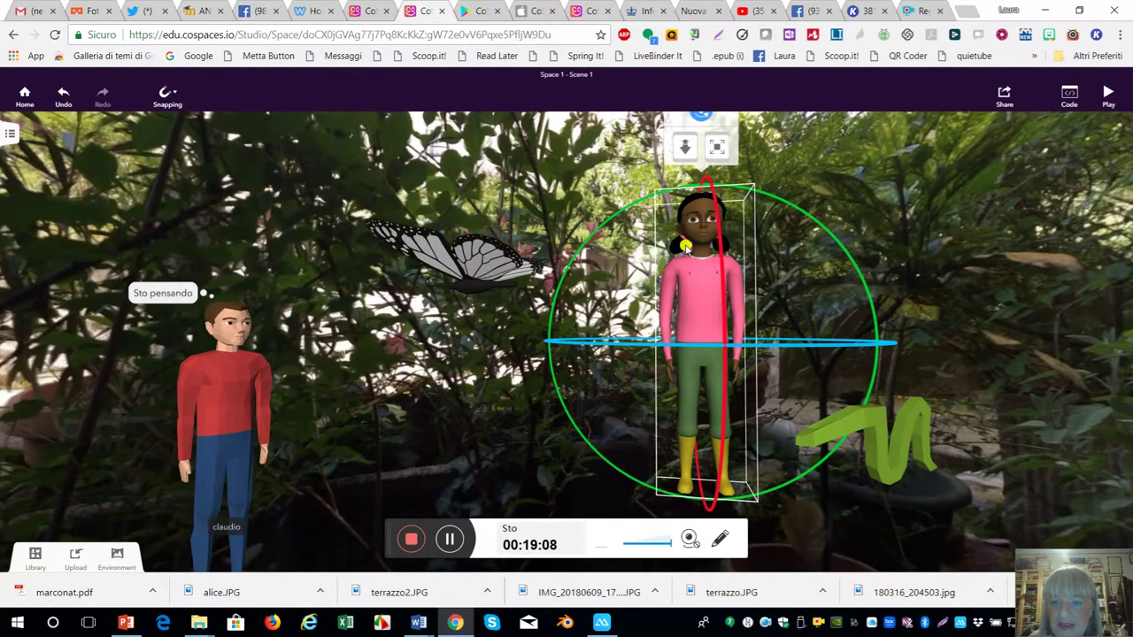
left_click(693, 307)
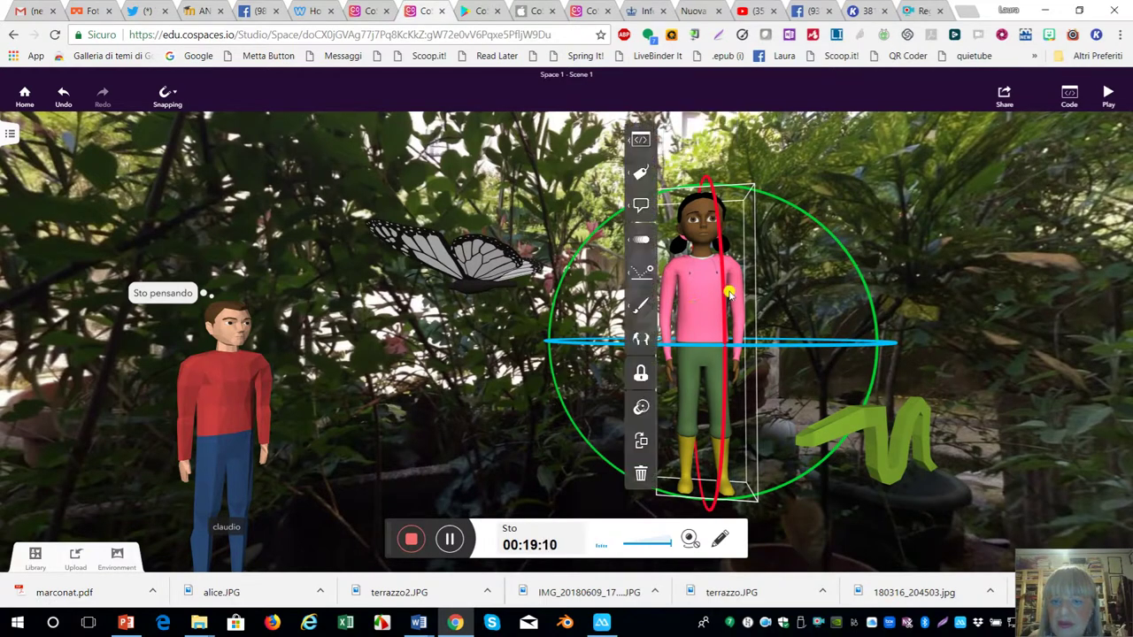
left_click(641, 235)
left_click(641, 175)
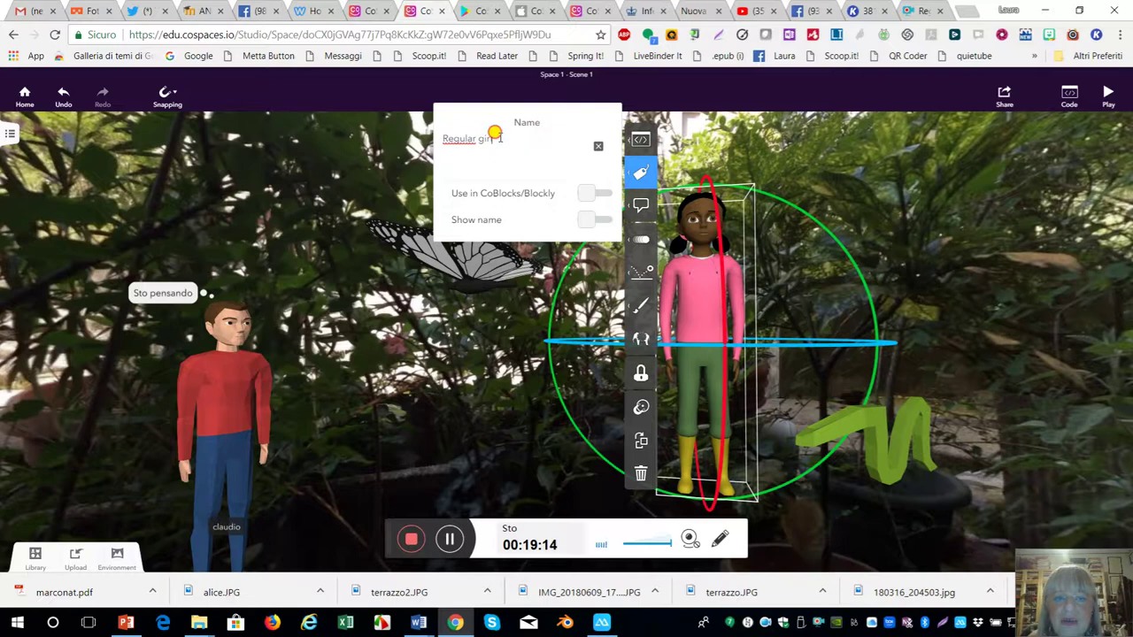
left_click_drag(480, 133, 431, 144)
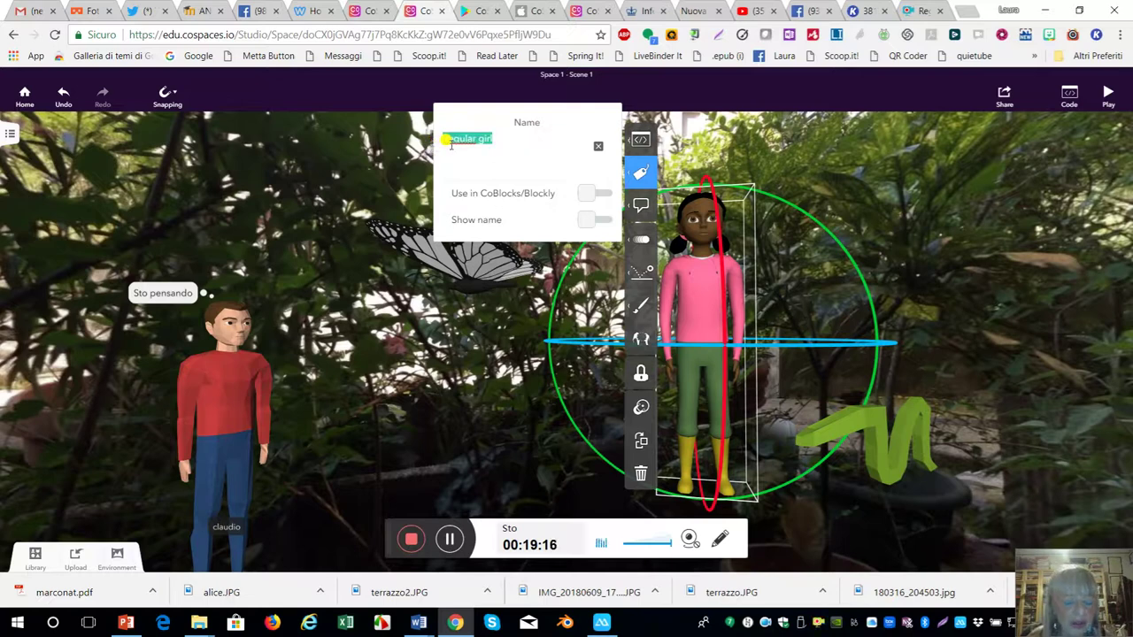
key("BackSpace")
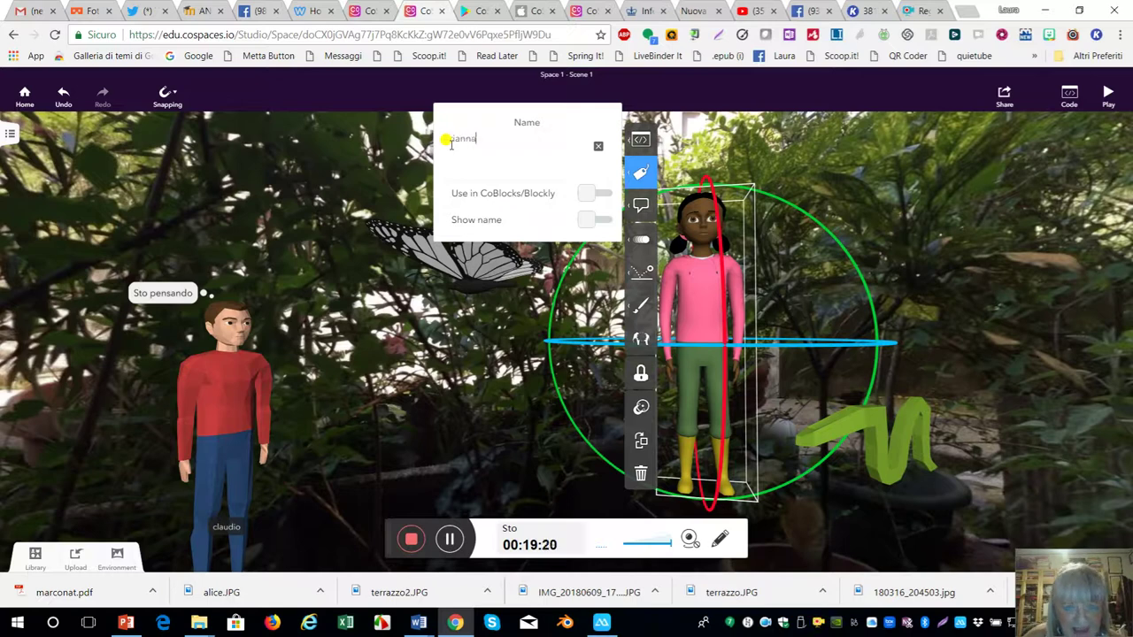
left_click(598, 220)
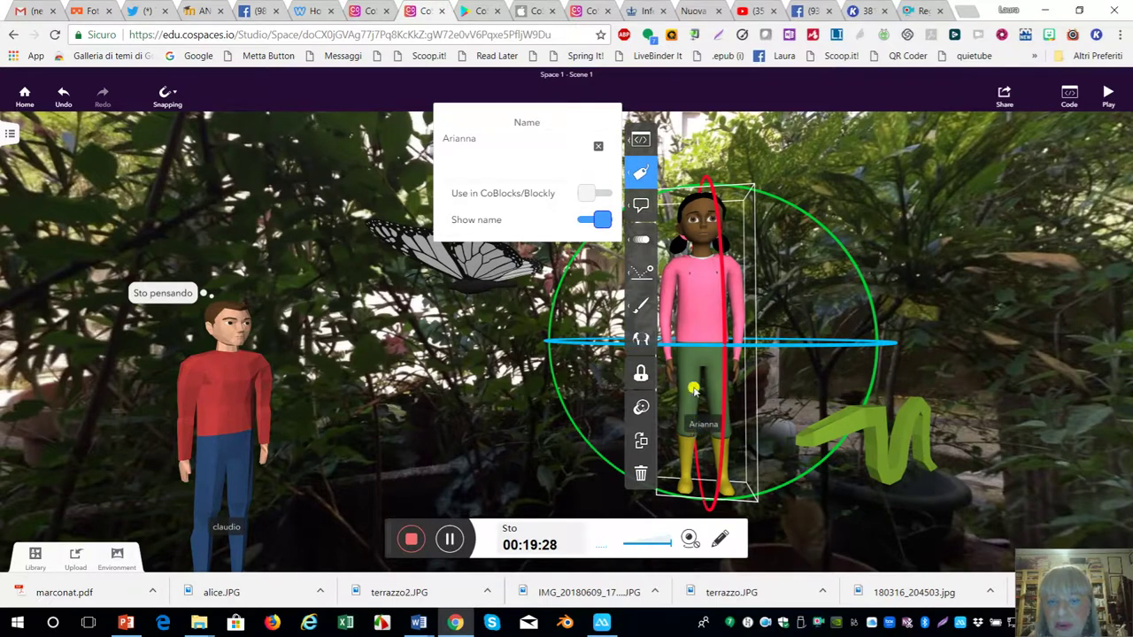
Step: Colour the girl's body bright red and her hair pale blonde
left_click(641, 306)
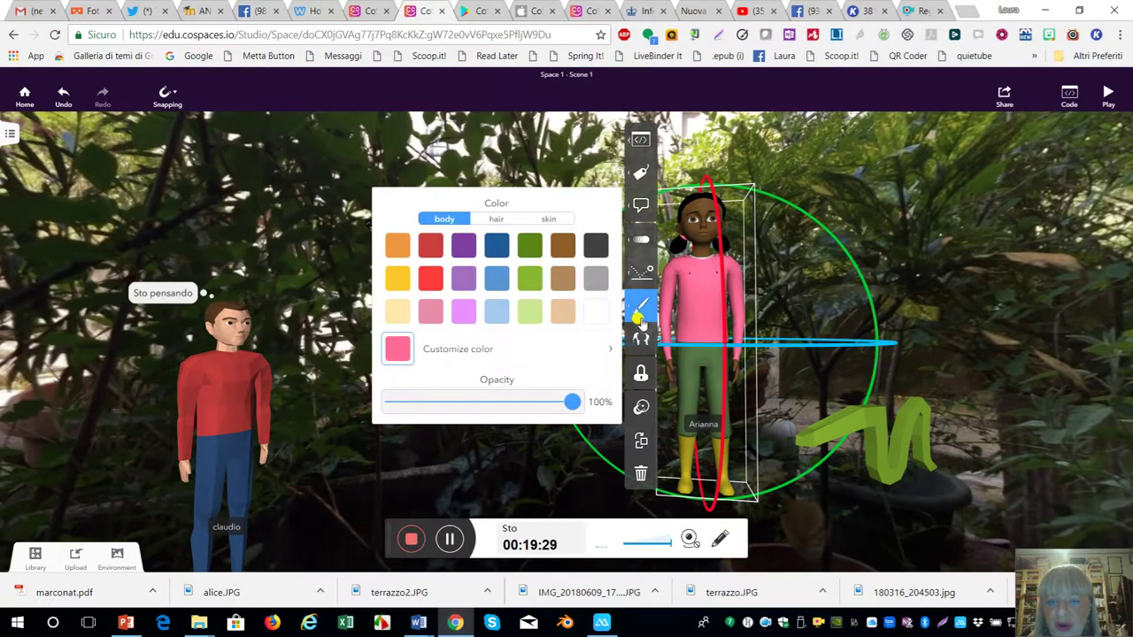
left_click(432, 279)
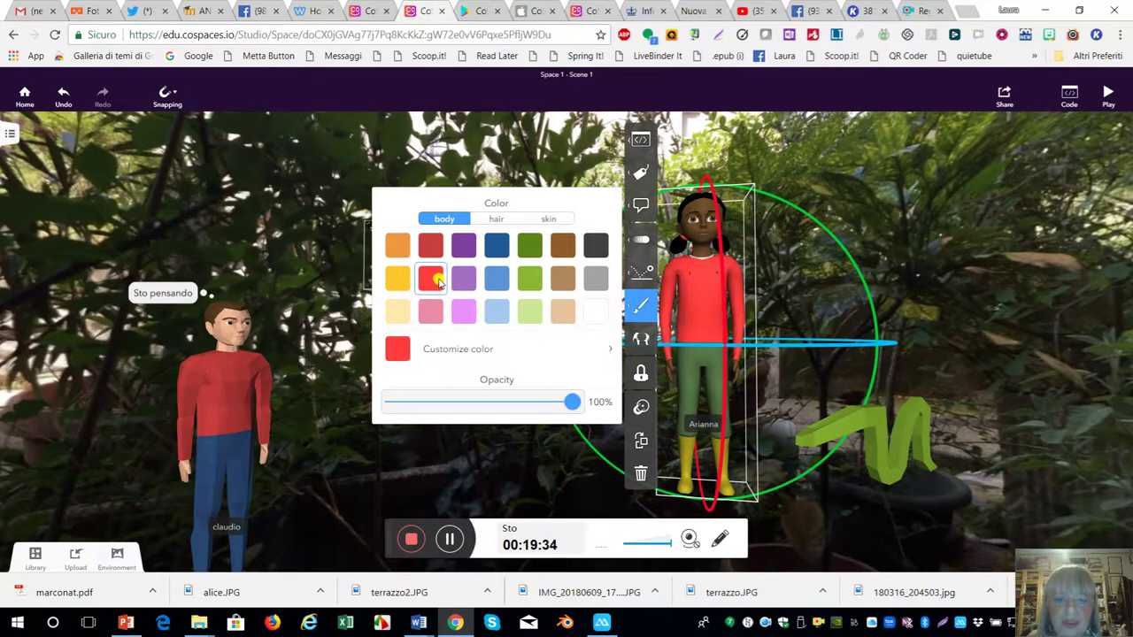
left_click(497, 219)
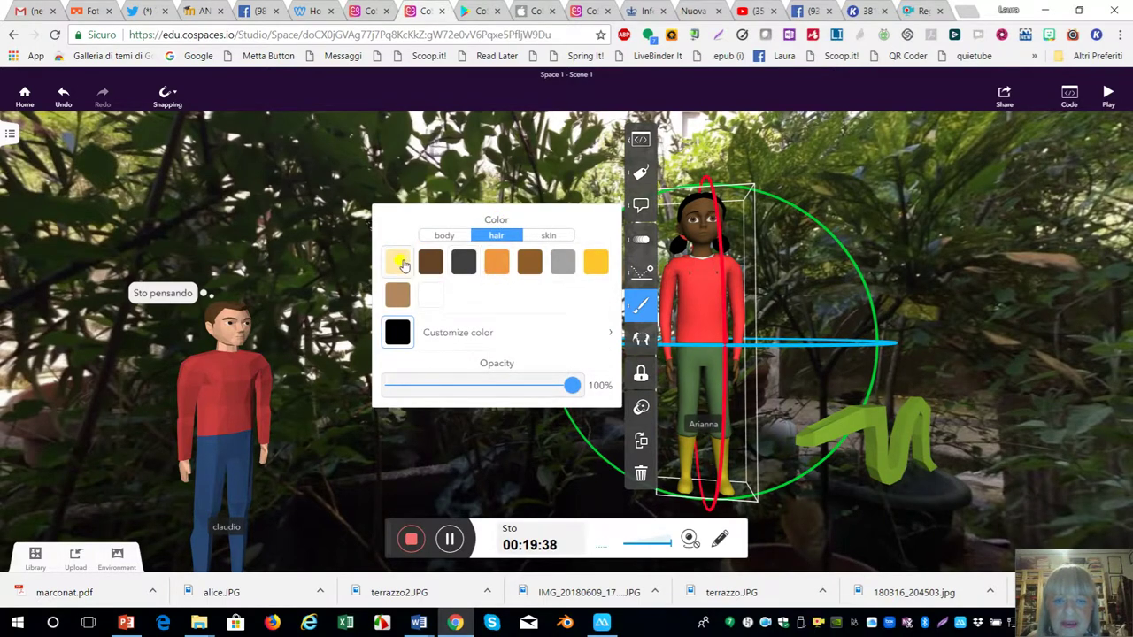
left_click(399, 262)
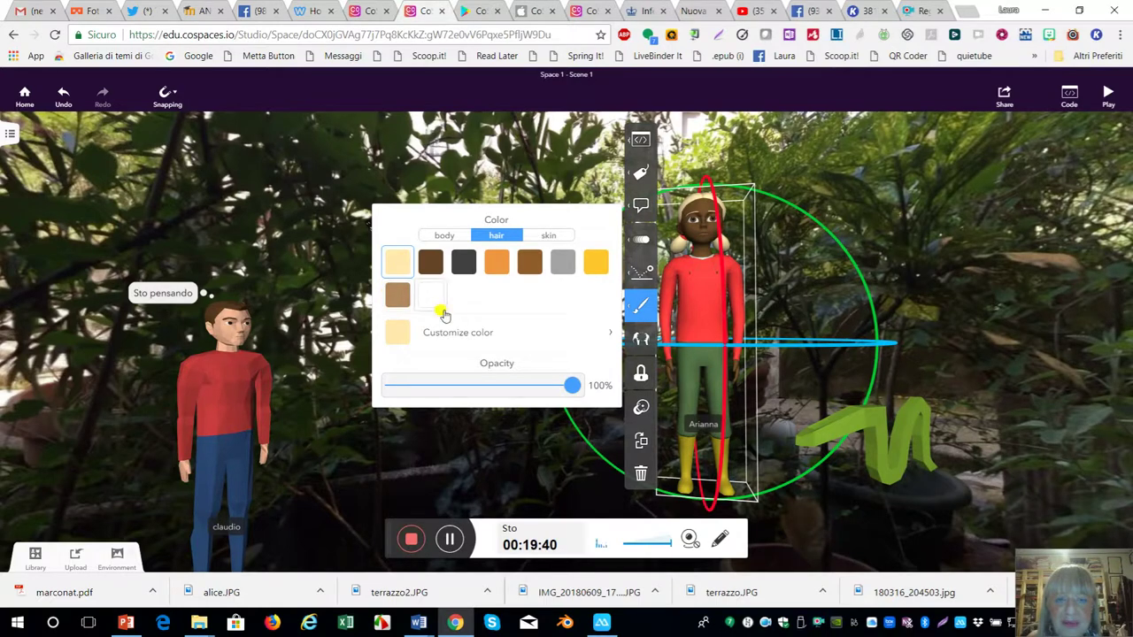
Step: Try the Pointing action on the girl, and set her animation to Talking excited
left_click(641, 239)
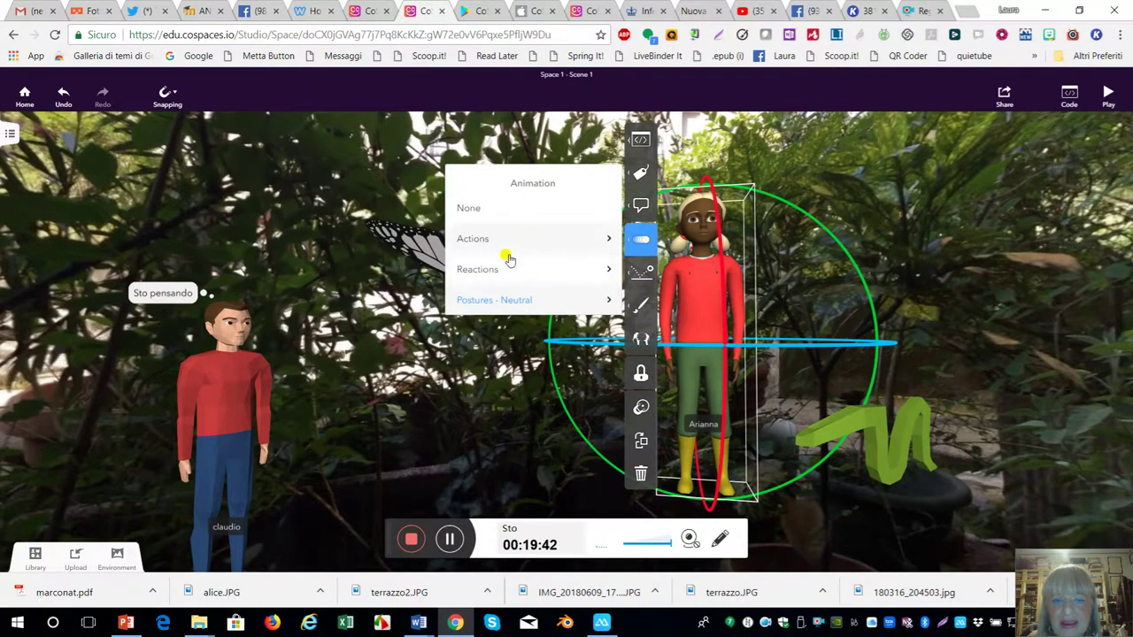
left_click(590, 241)
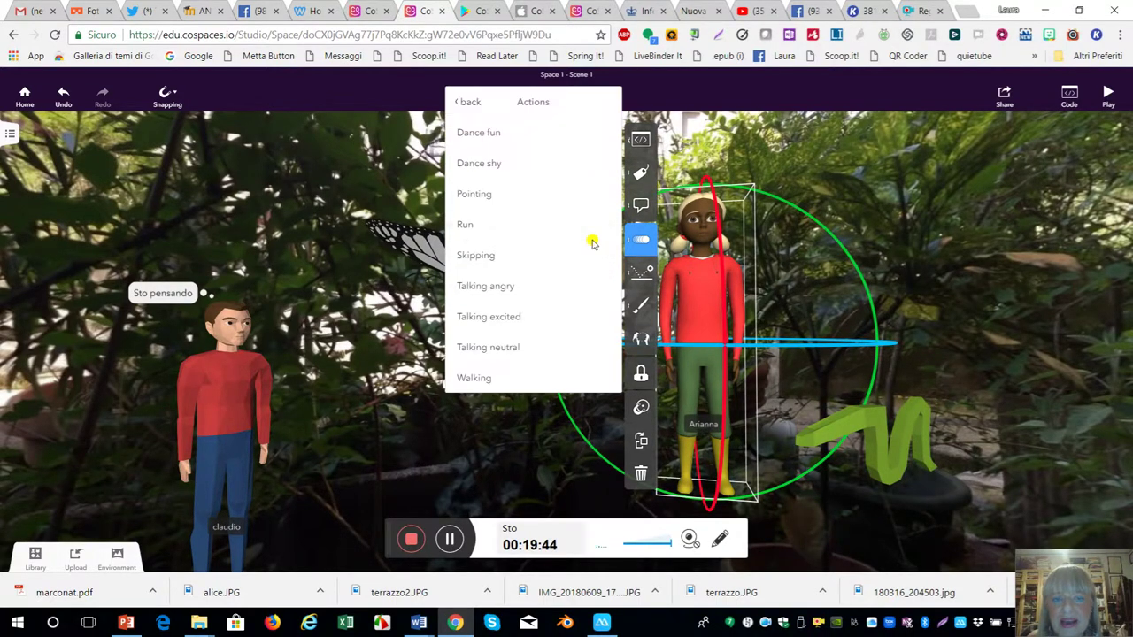
left_click(467, 195)
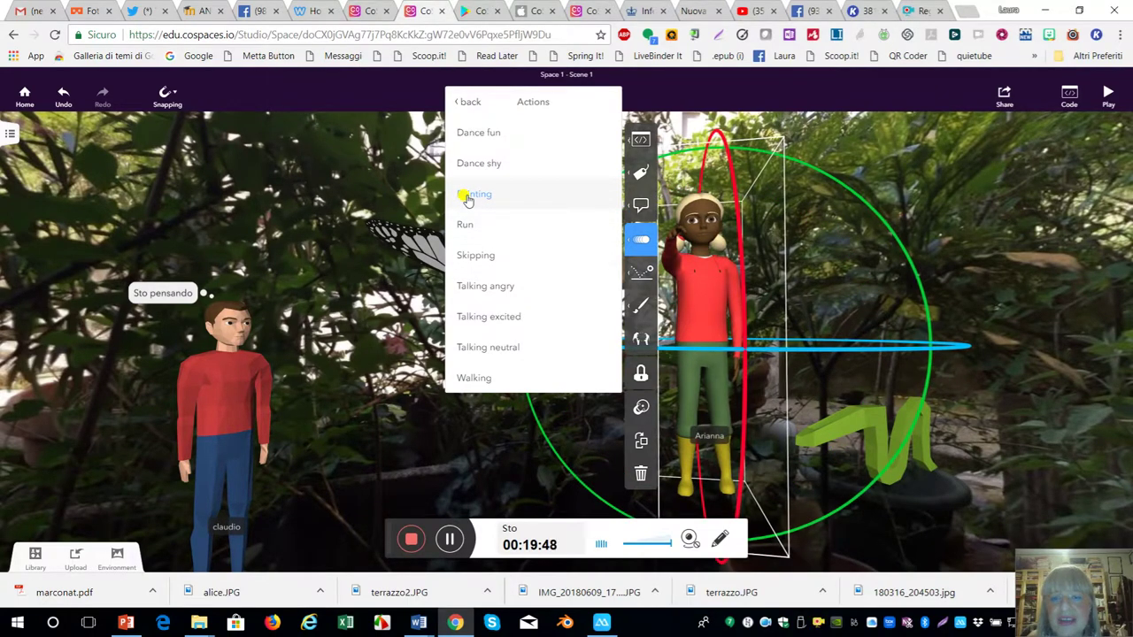
left_click(511, 317)
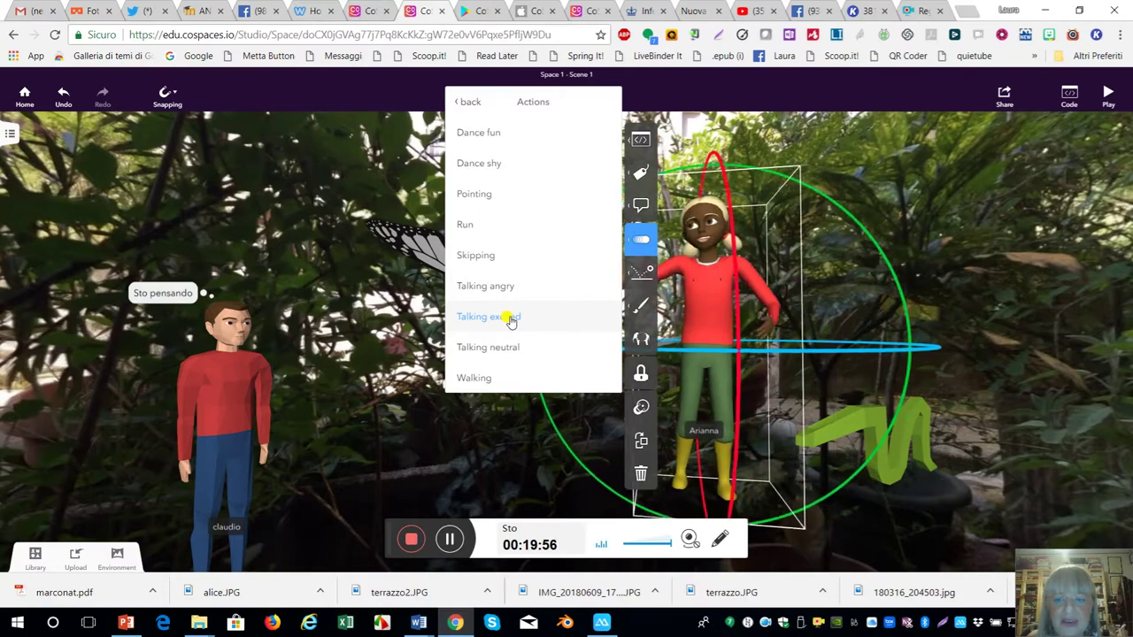
left_click(447, 422)
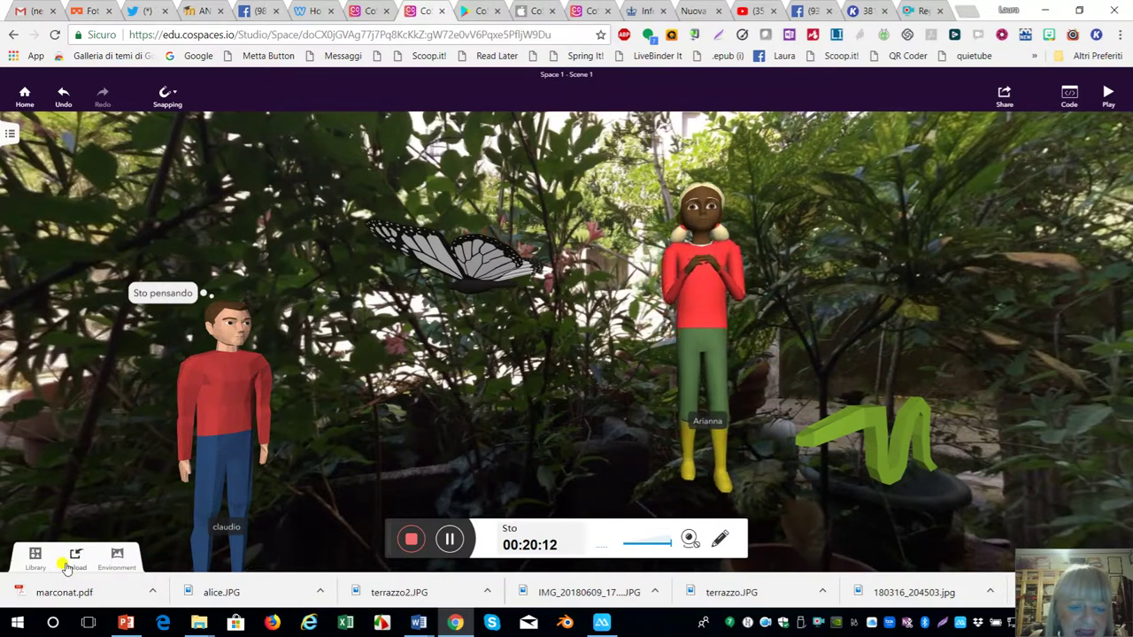
left_click(692, 337)
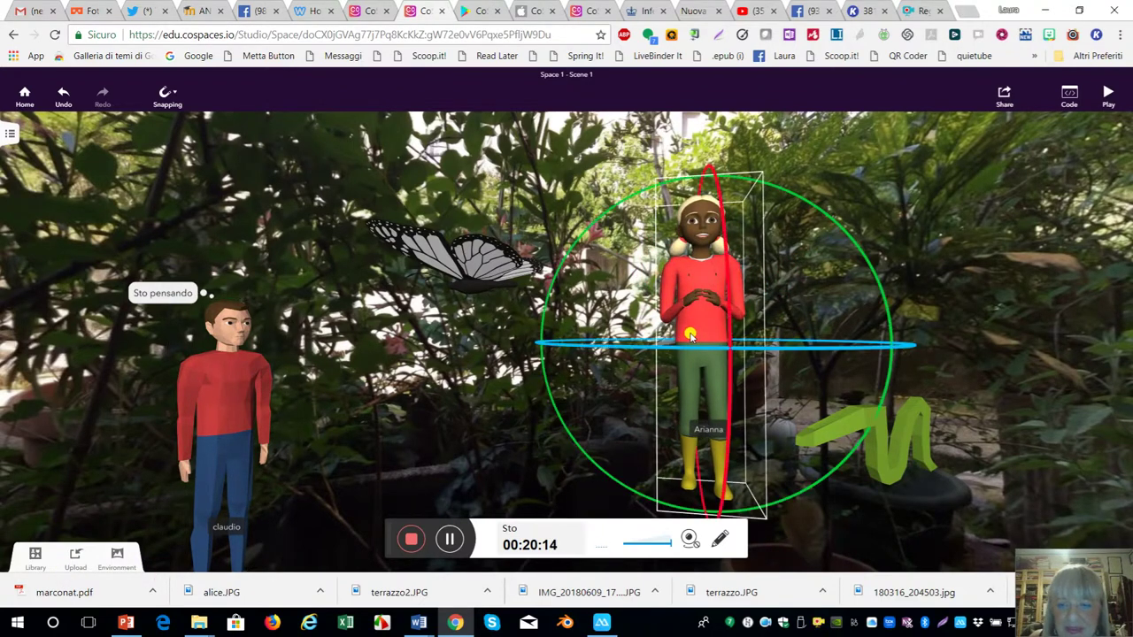
left_click(698, 280)
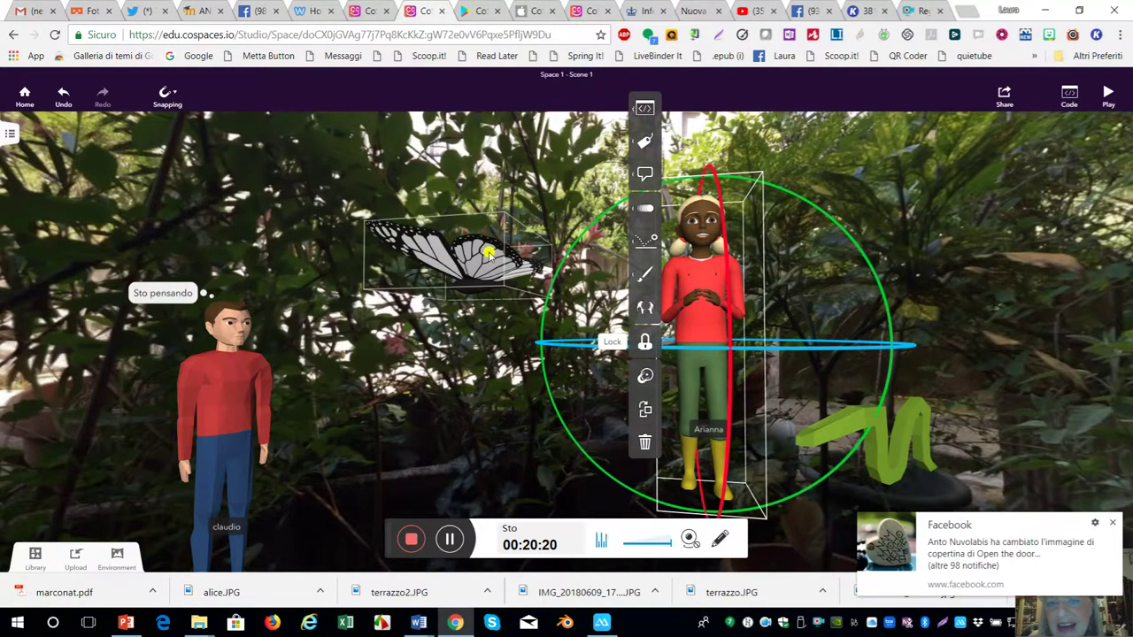
left_click(488, 254)
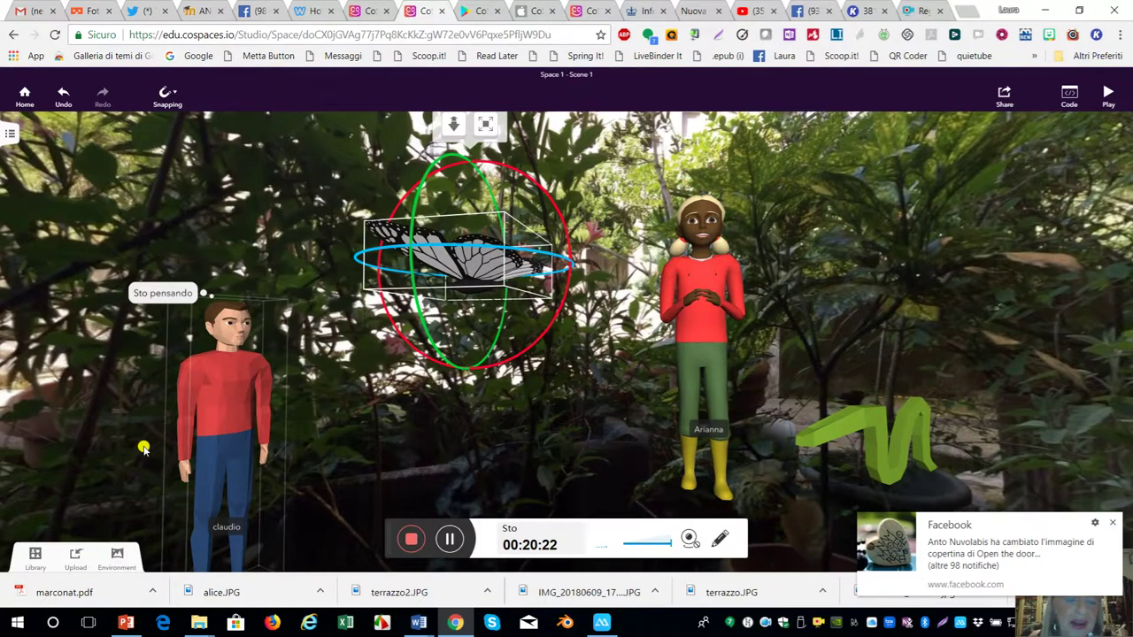
Step: Add a brick wall from the Building blocks library to the far left of the boy and enlarge it
left_click(33, 557)
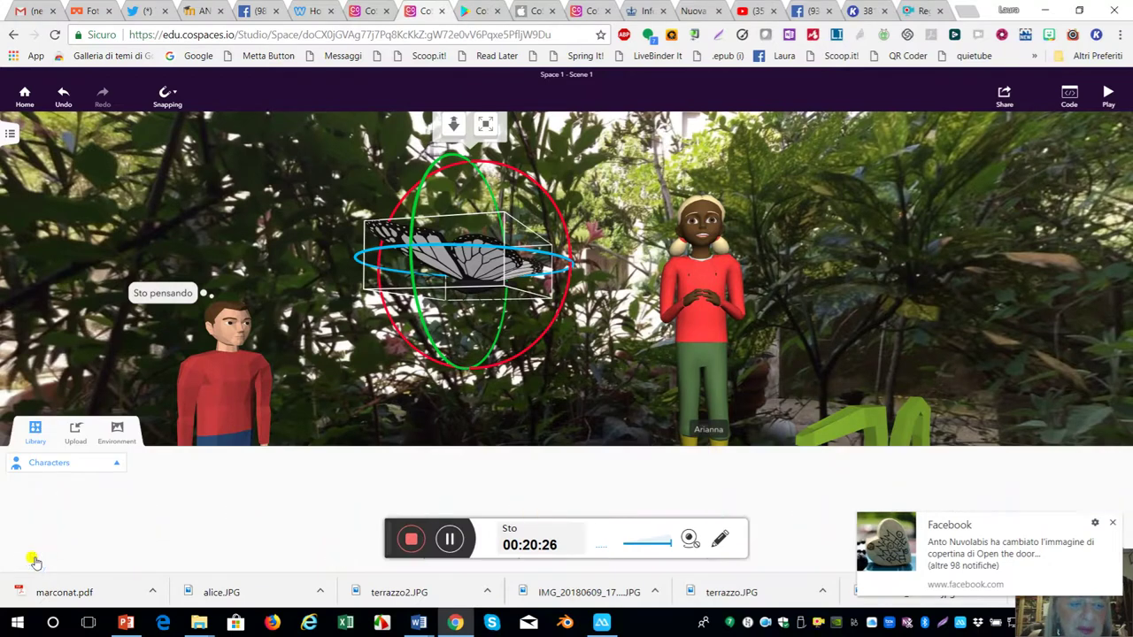
left_click(113, 466)
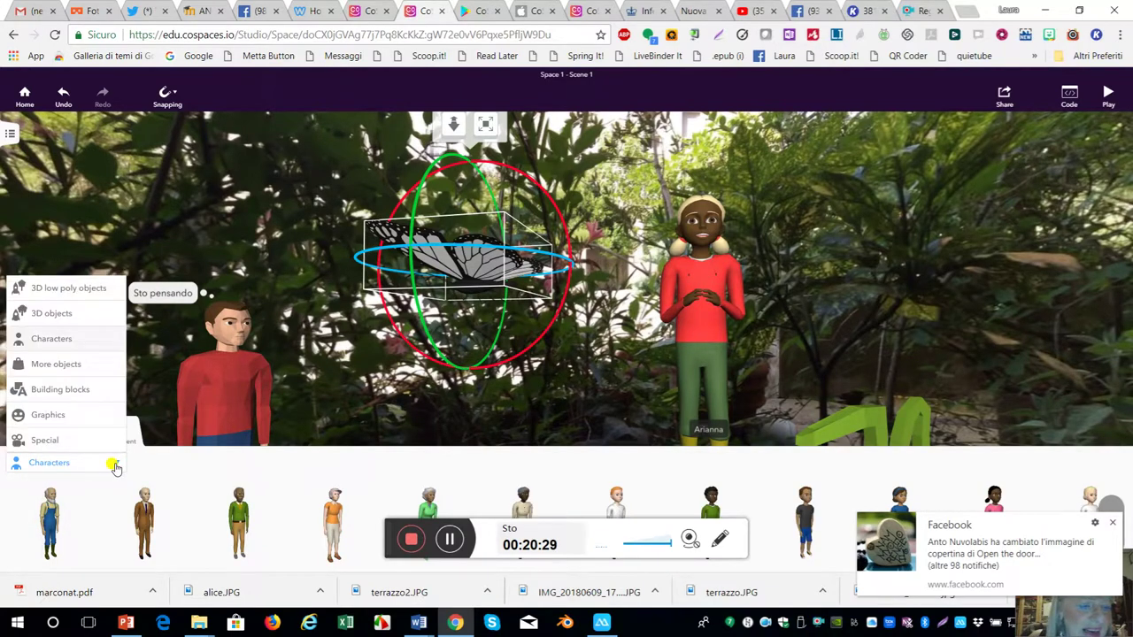
left_click(63, 390)
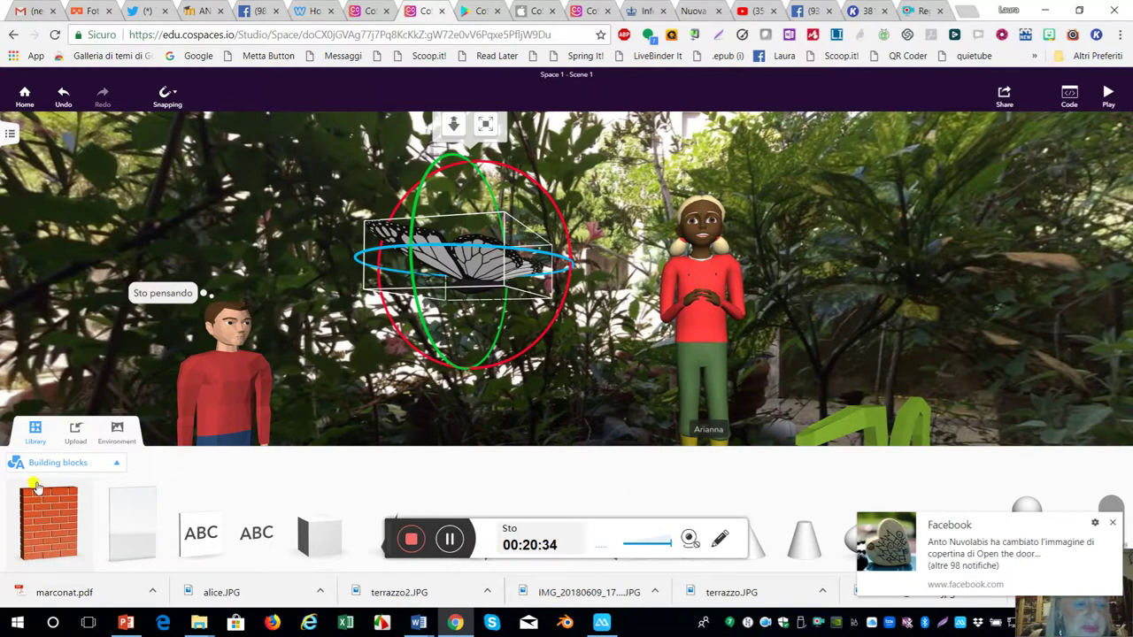
left_click_drag(40, 500, 50, 359)
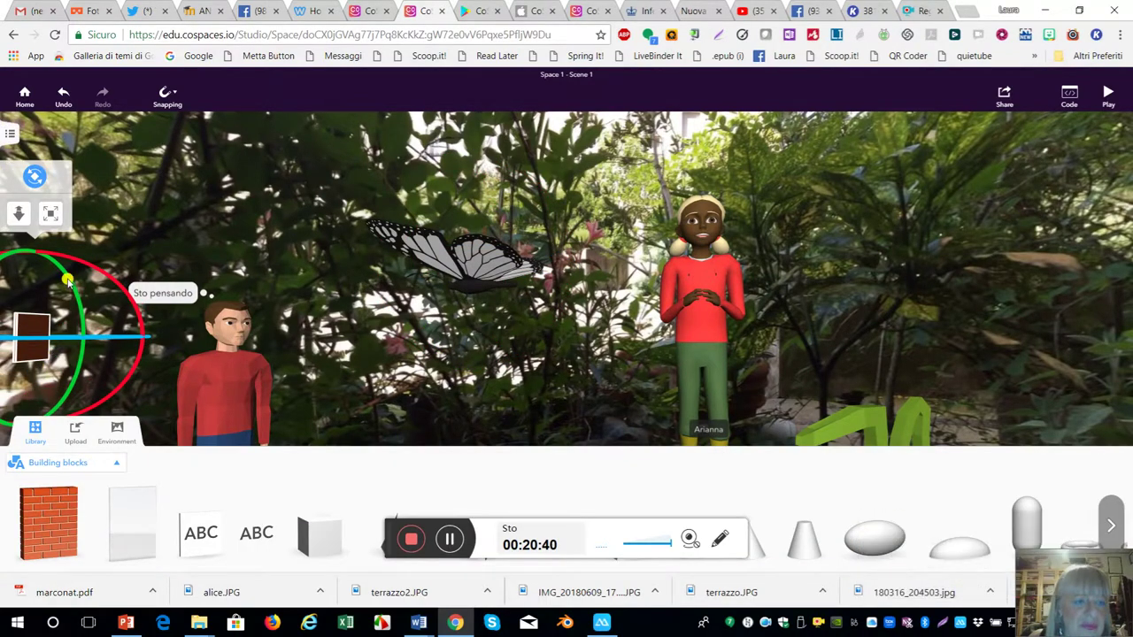
left_click_drag(50, 214, 155, 141)
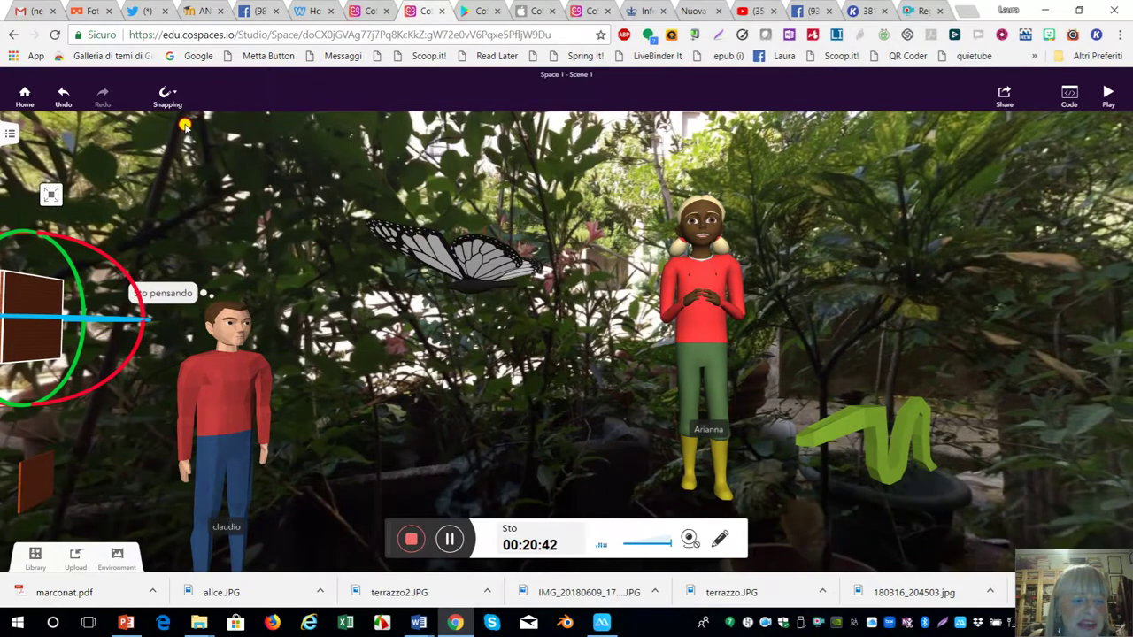
Step: Move the new brick wall down beside the boy and enlarge it further to about his torso and leg height
left_click_drag(33, 354, 115, 460)
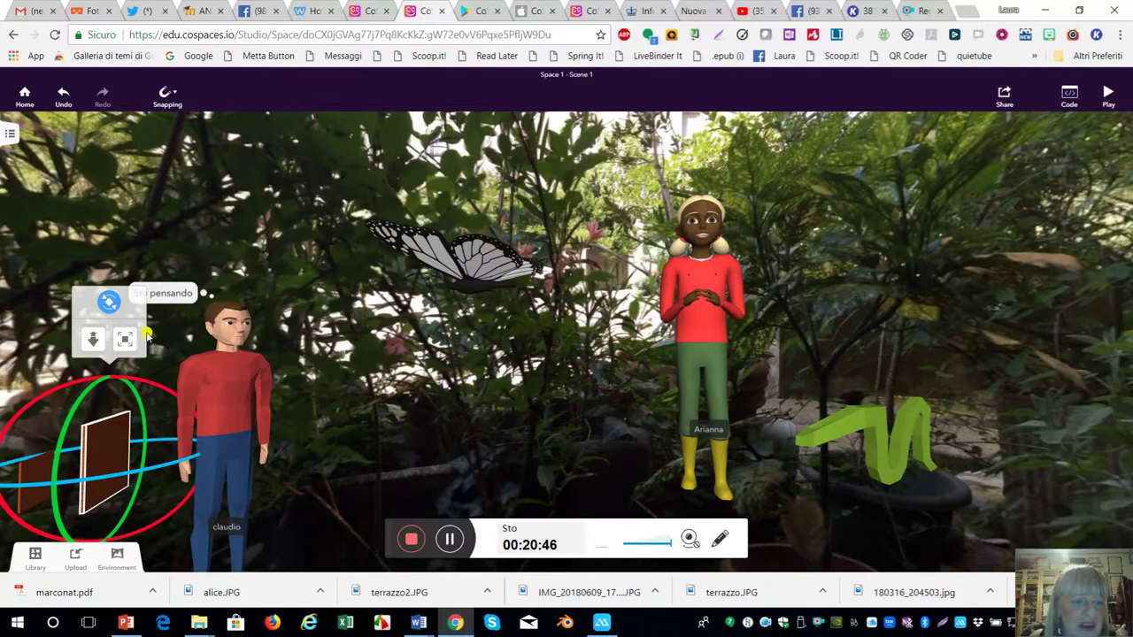
left_click_drag(125, 336, 220, 235)
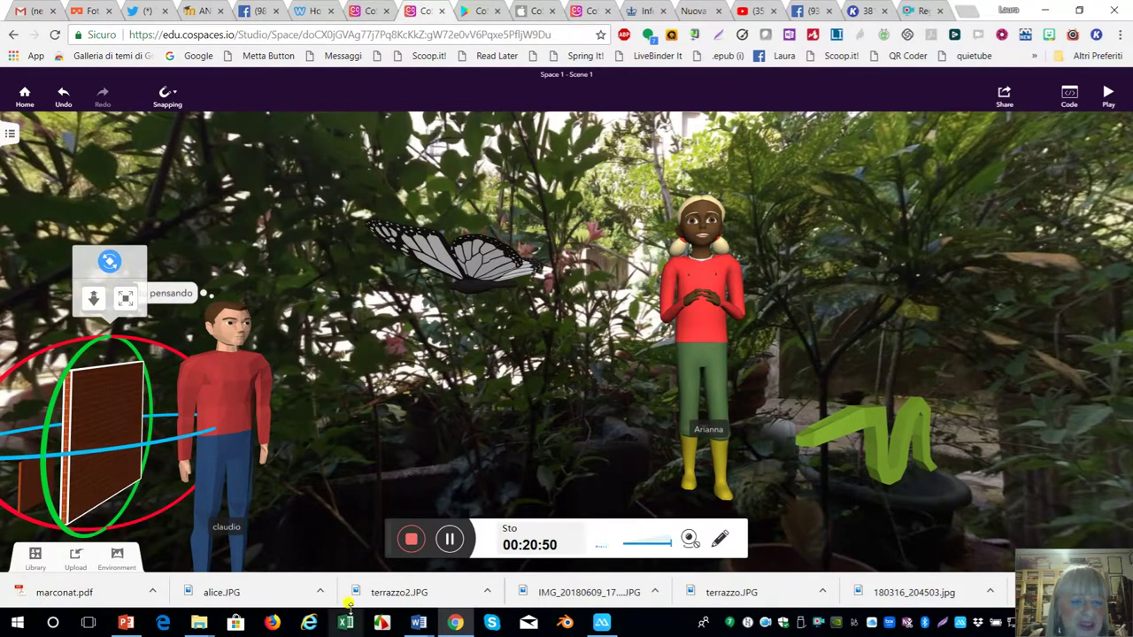
left_click(410, 465)
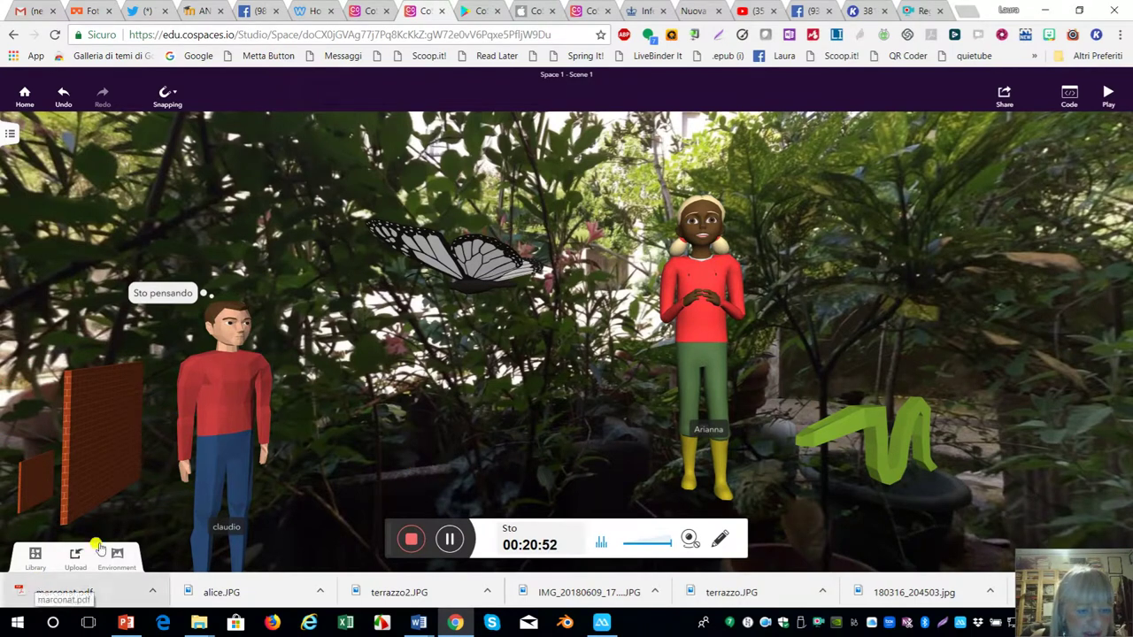
Step: Add a white ellipsoid from the Building blocks above the green zigzag figure, to the girl's right, and enlarge it
left_click(34, 560)
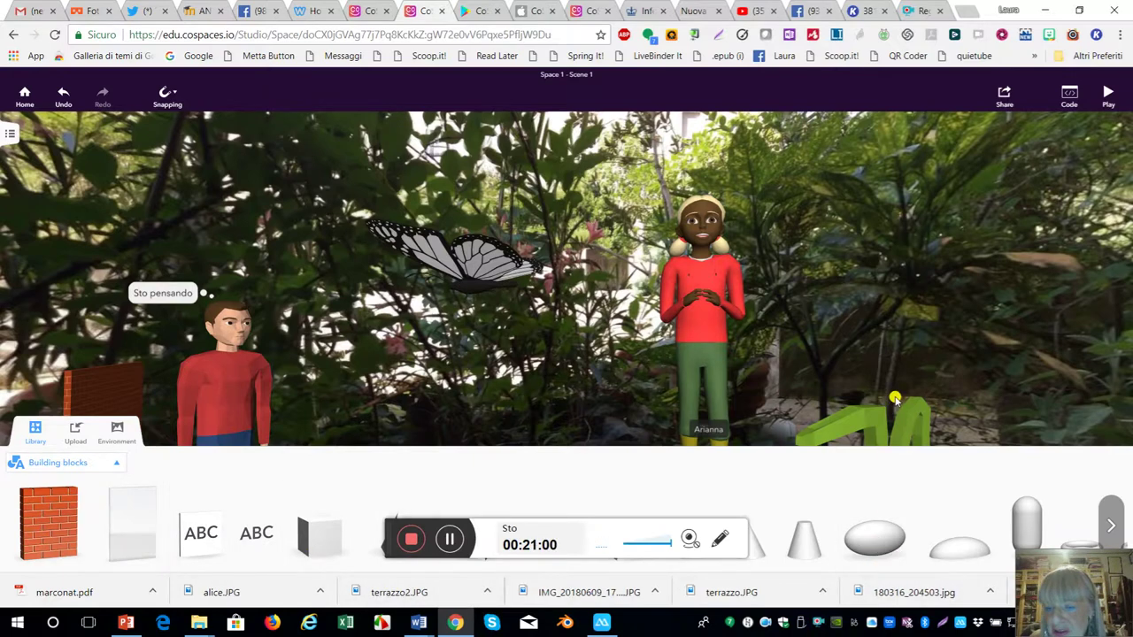
left_click_drag(929, 382, 952, 355)
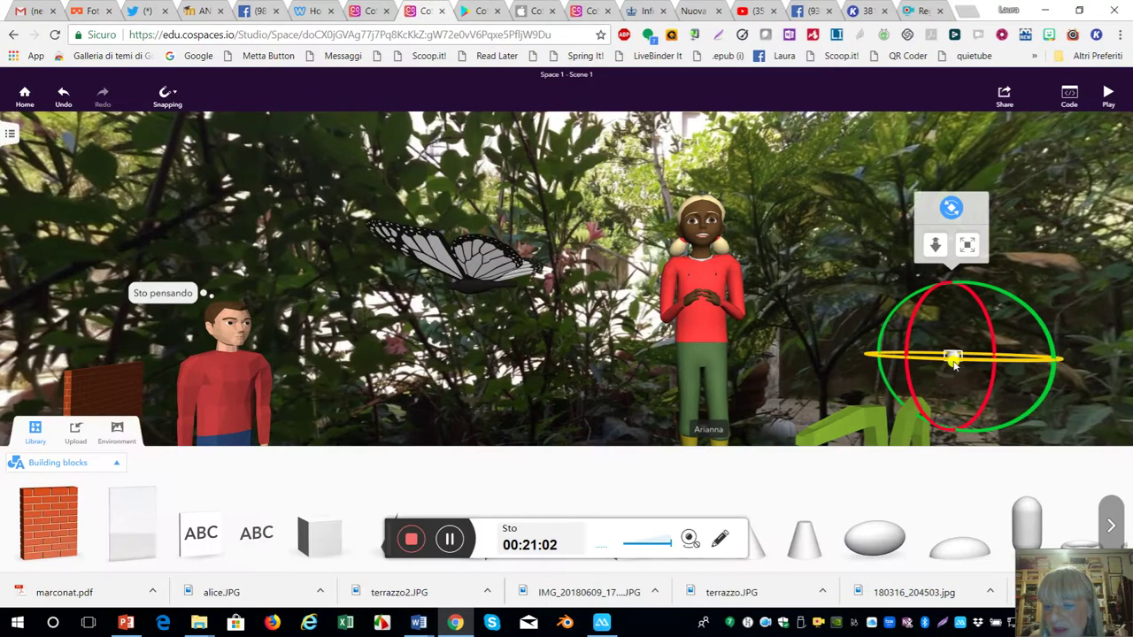
left_click_drag(966, 246, 982, 186)
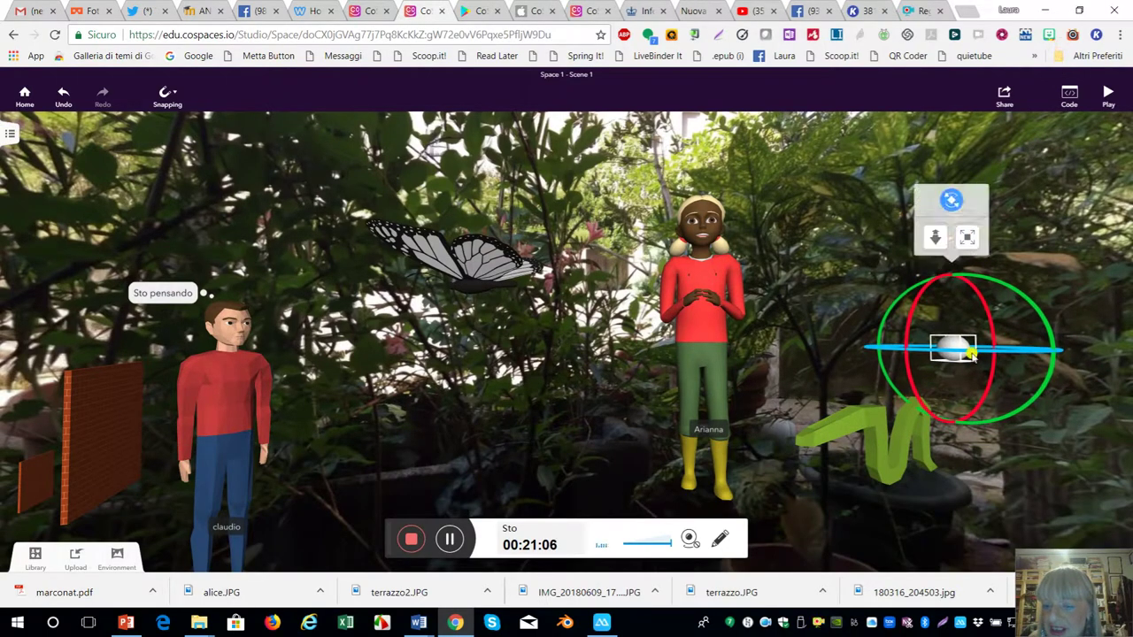
Step: Rotate the white ellipsoid and move it down to the flowerpot in the right foreground
left_click_drag(945, 356, 962, 379)
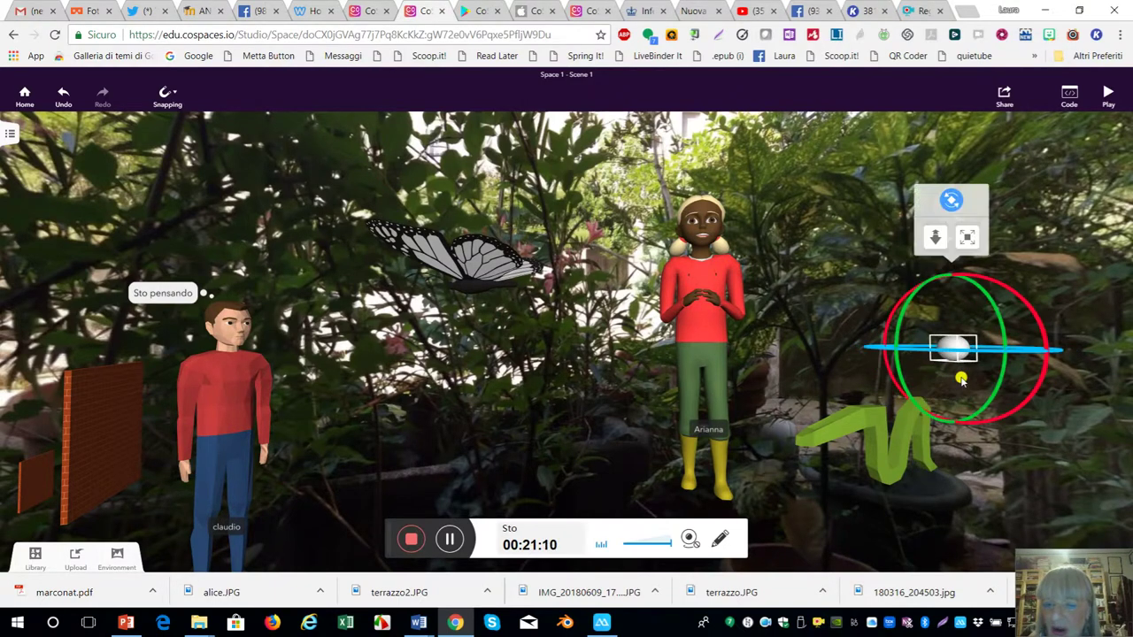
mouse_move(980, 351)
left_mouse_down()
mouse_move(912, 363)
mouse_move(859, 346)
mouse_move(989, 359)
mouse_move(979, 359)
left_mouse_up()
left_click_drag(922, 283, 921, 257)
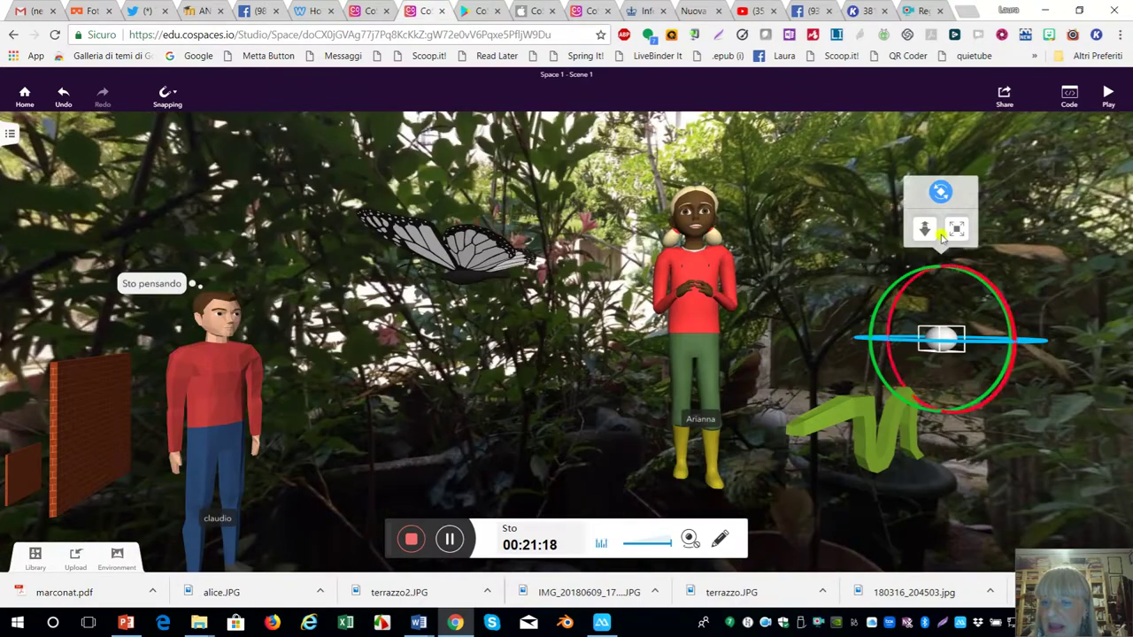
left_click(926, 231)
left_click_drag(936, 304, 935, 299)
left_click(924, 403)
left_click_drag(835, 303, 927, 529)
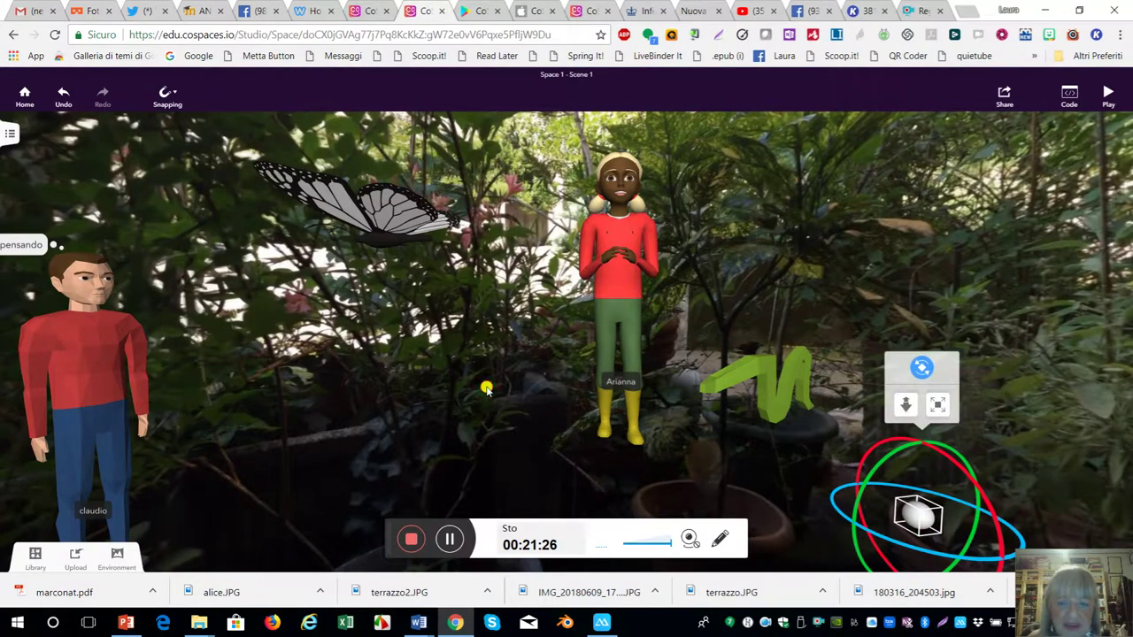
left_click(442, 381)
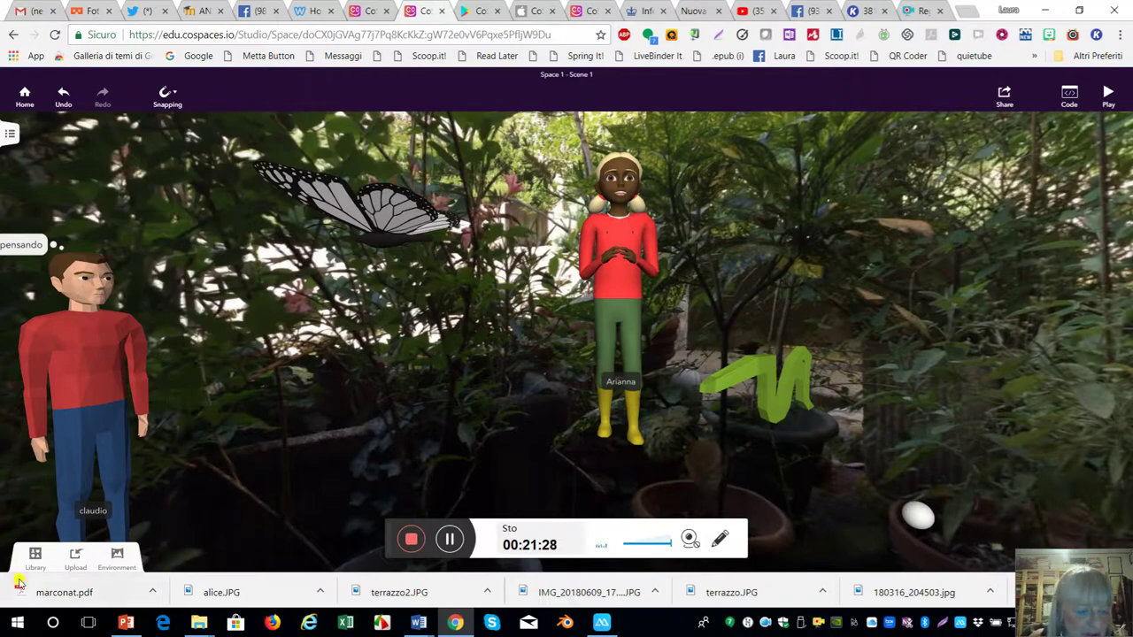
Step: Add a yellow square from the Graphics library between the boy and the girl, below the butterfly
left_click(35, 556)
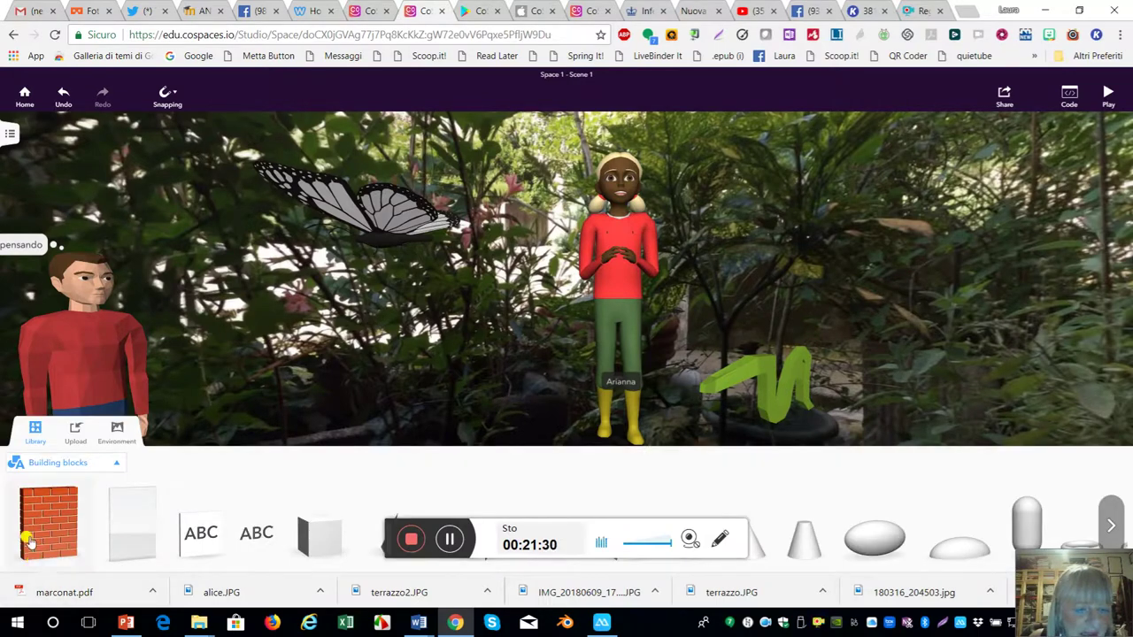
left_click(114, 467)
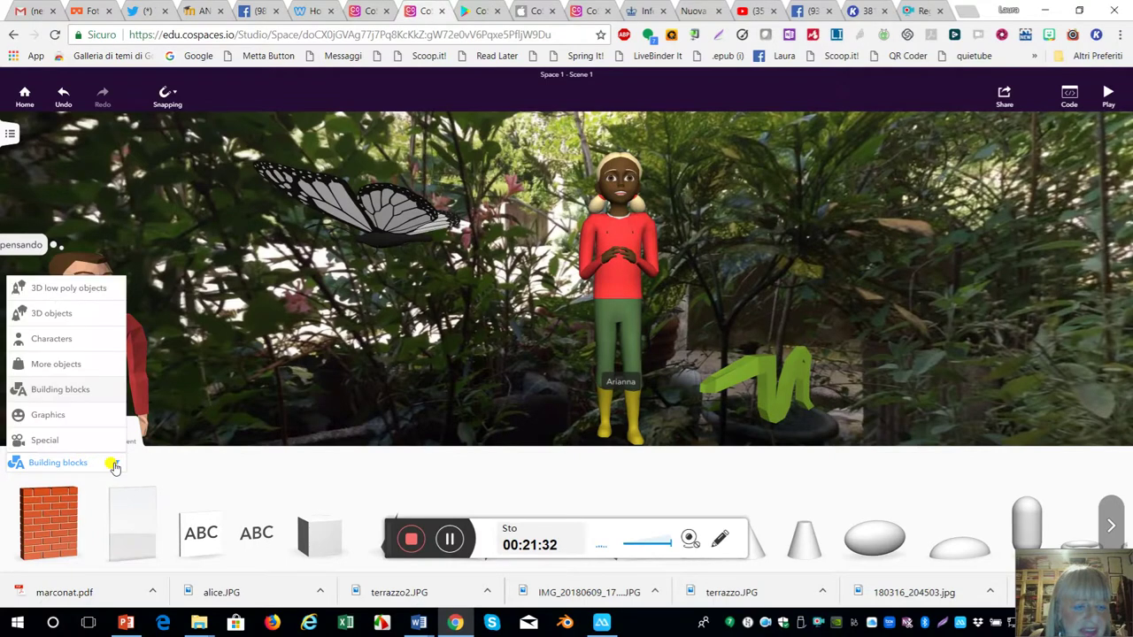
left_click(40, 416)
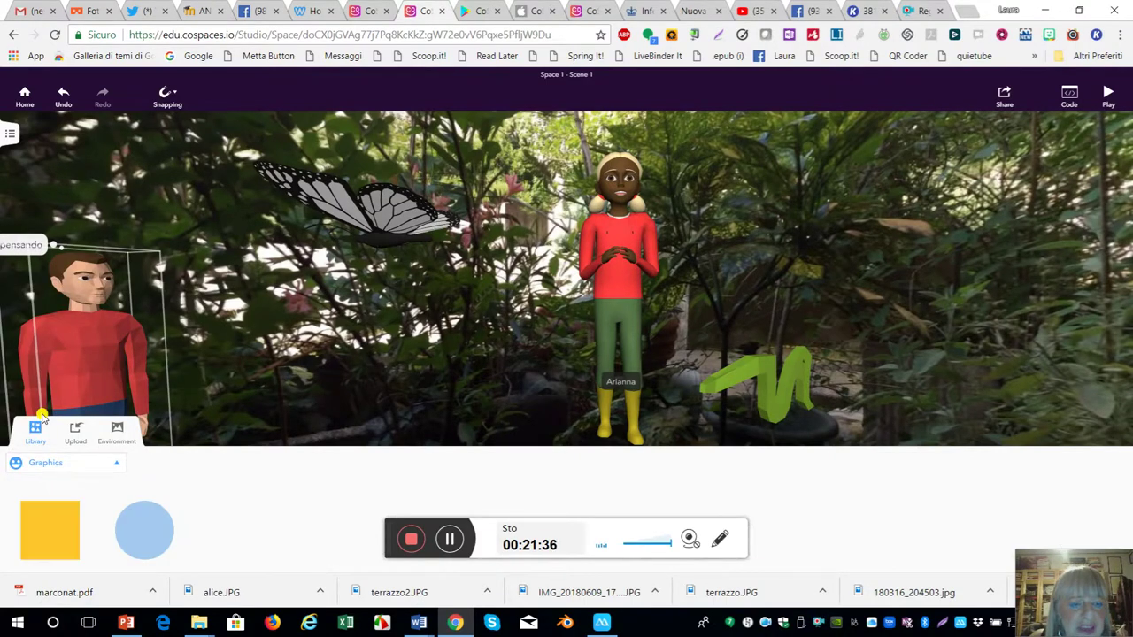
left_click_drag(53, 547, 290, 389)
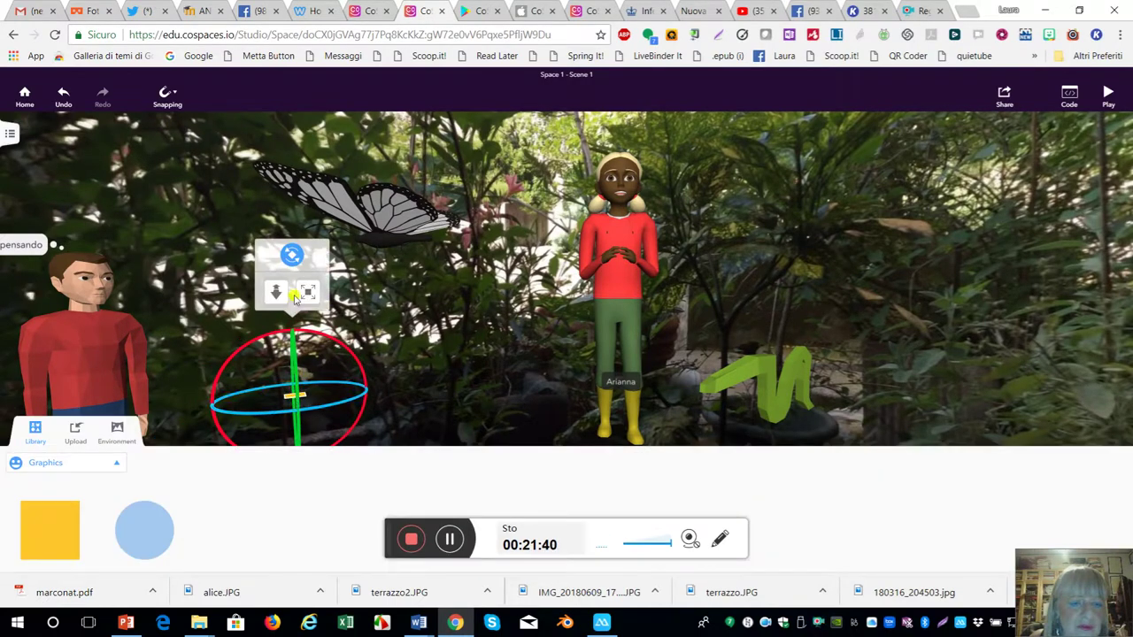
Step: Enlarge the yellow square slightly and move it onto the pot beneath the green zigzag figure
left_click(304, 291)
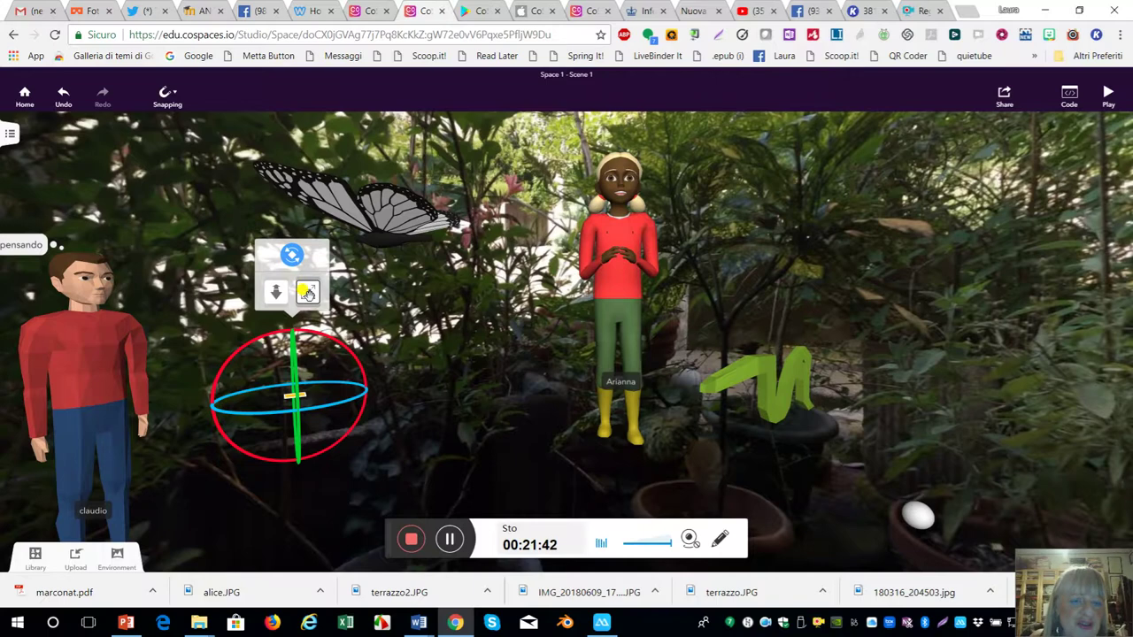
left_click(306, 293)
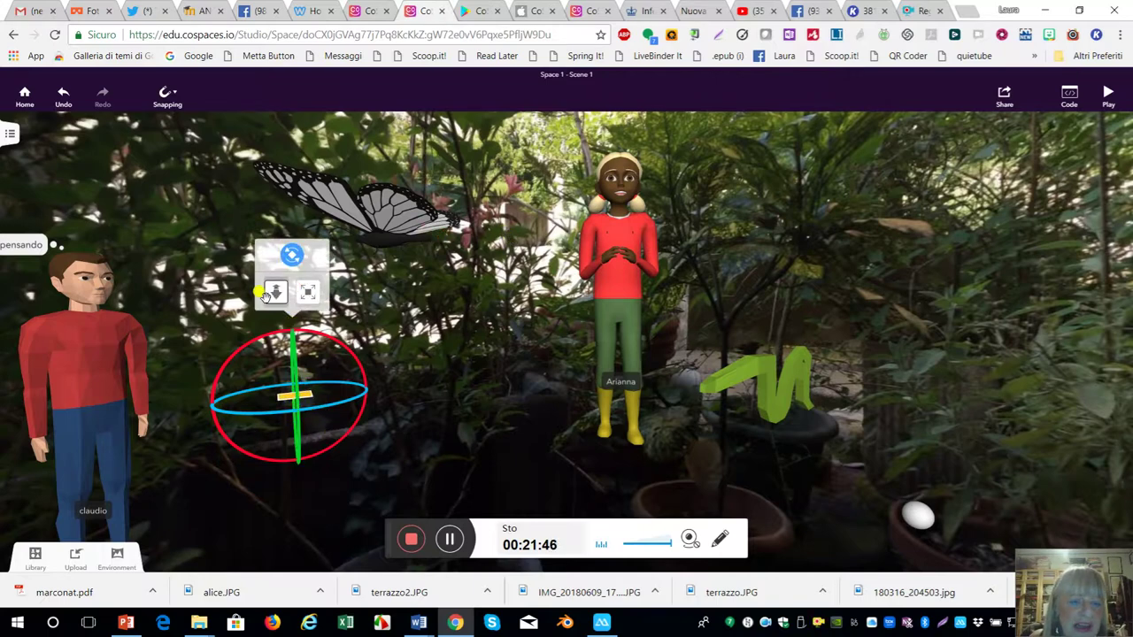
left_click(275, 297)
left_click(350, 441)
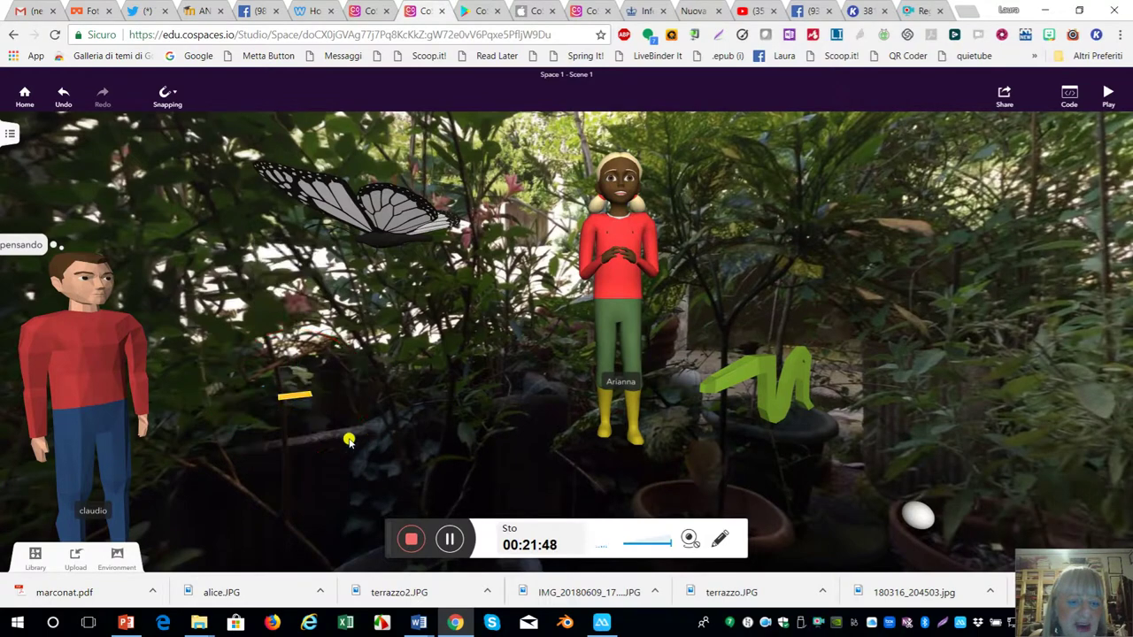
left_click_drag(303, 397, 779, 432)
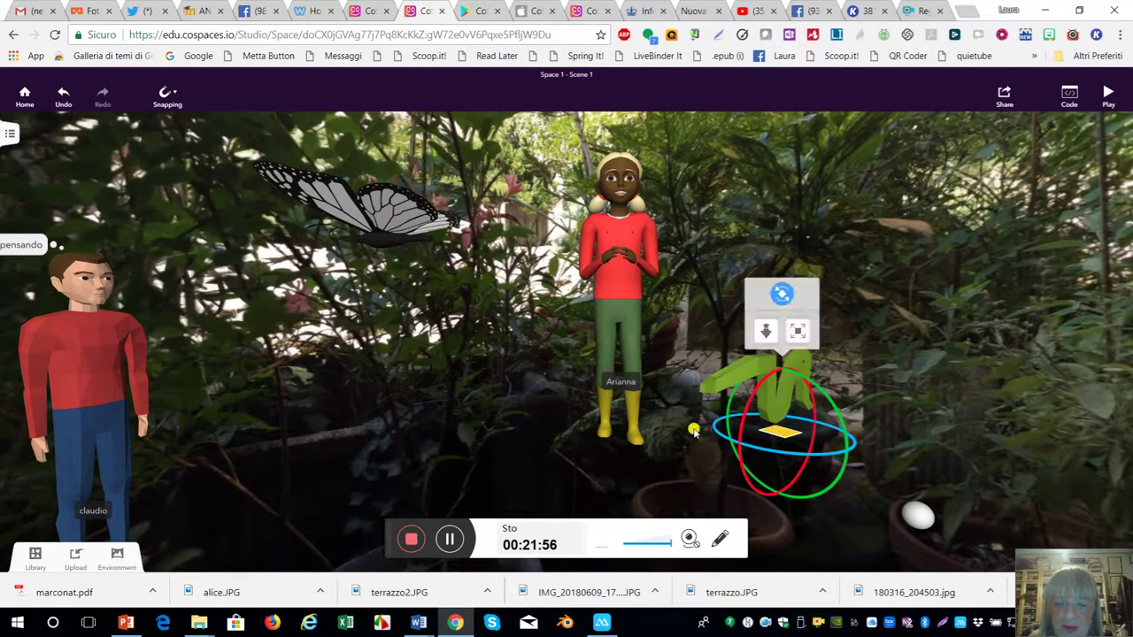
left_click(576, 448)
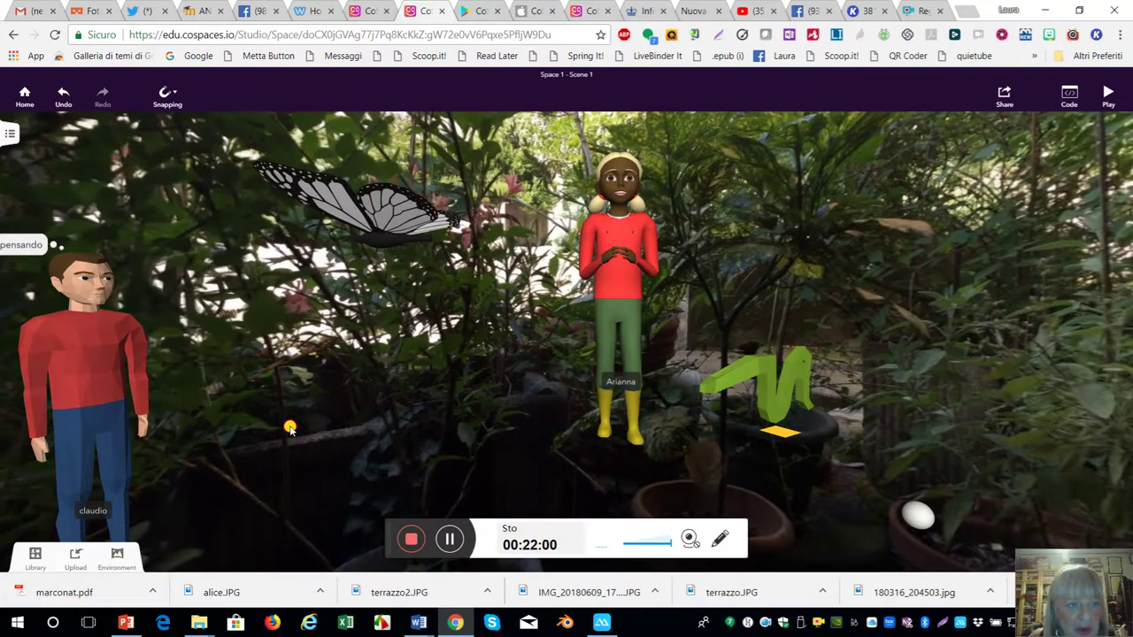
Step: Show the list of scenes and rename the space as "tutorial"
left_click(9, 134)
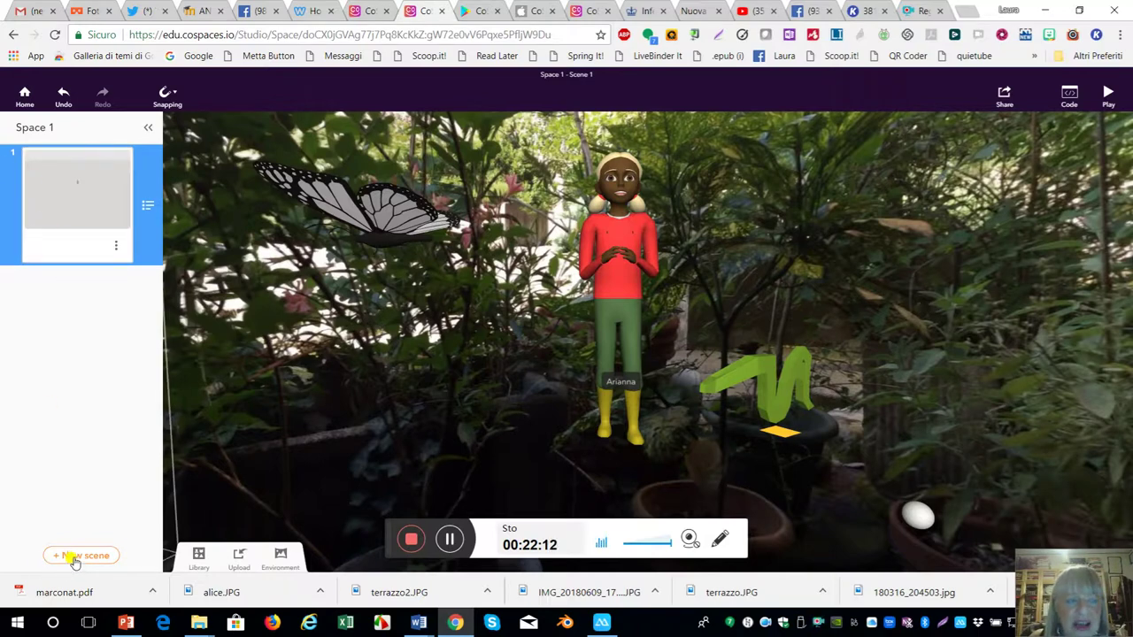
left_click(53, 127)
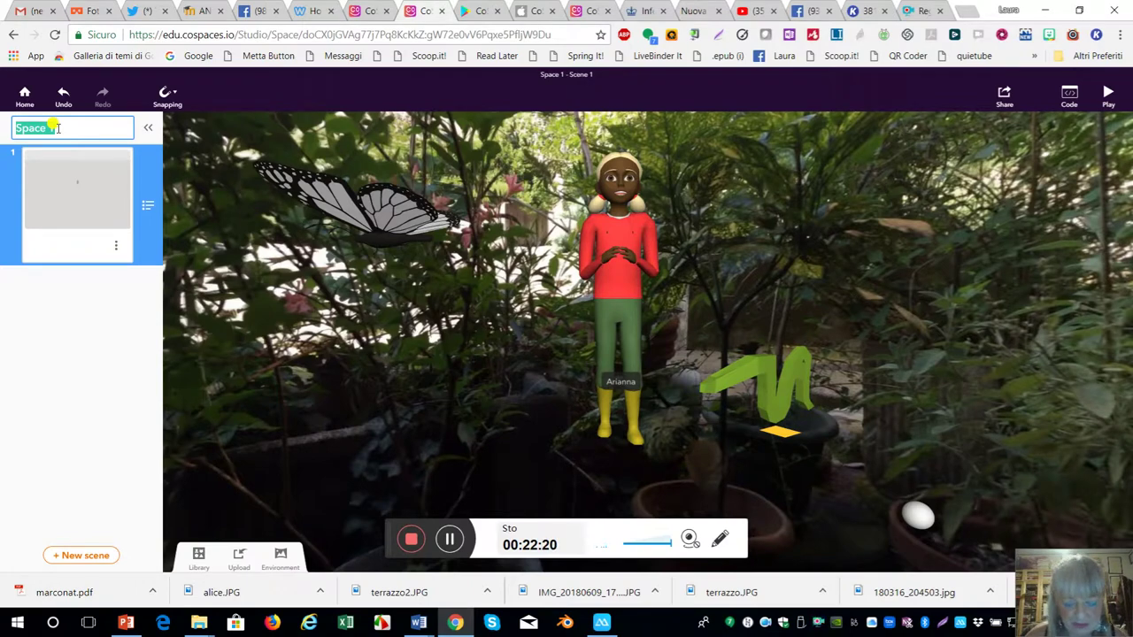
type("tutorial")
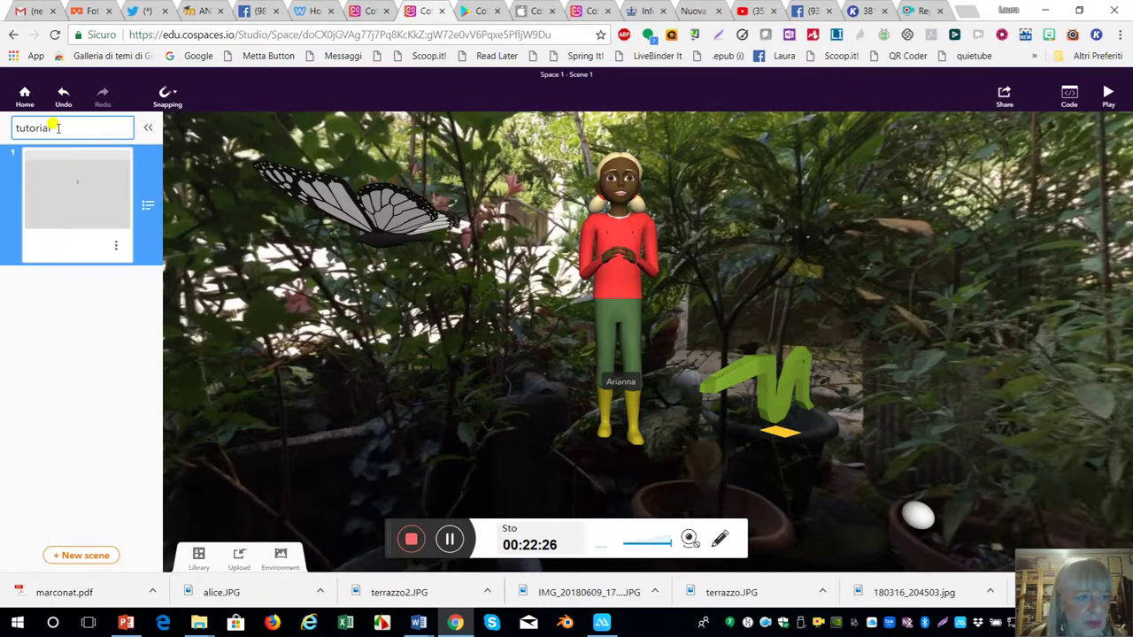
left_click(39, 170)
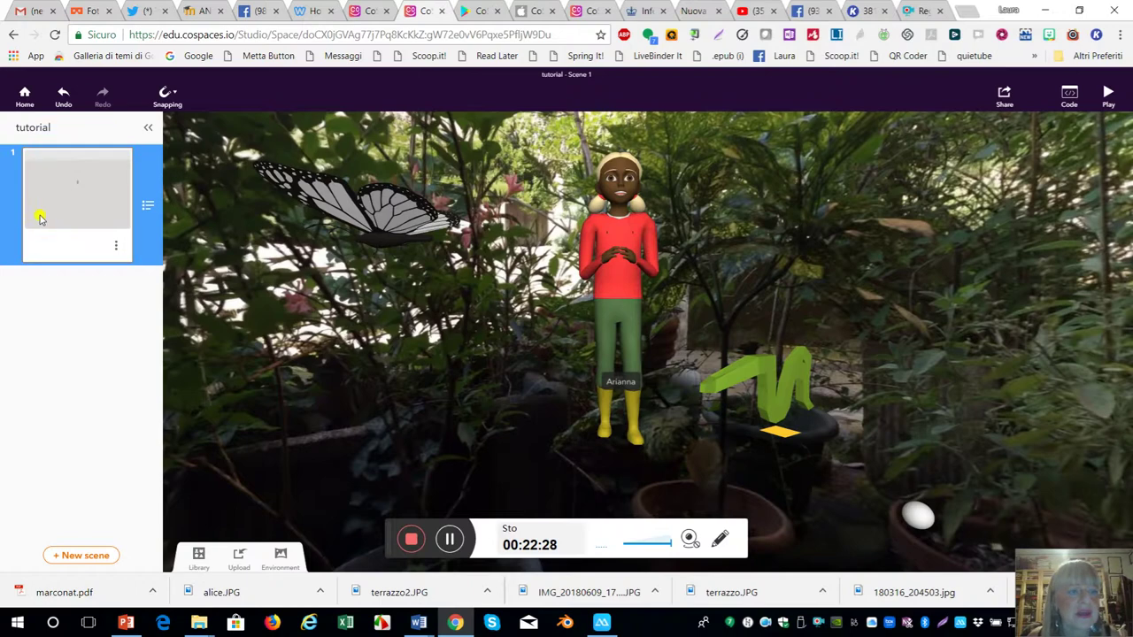
Step: Name the first scene "scena di partenza"
left_click(116, 246)
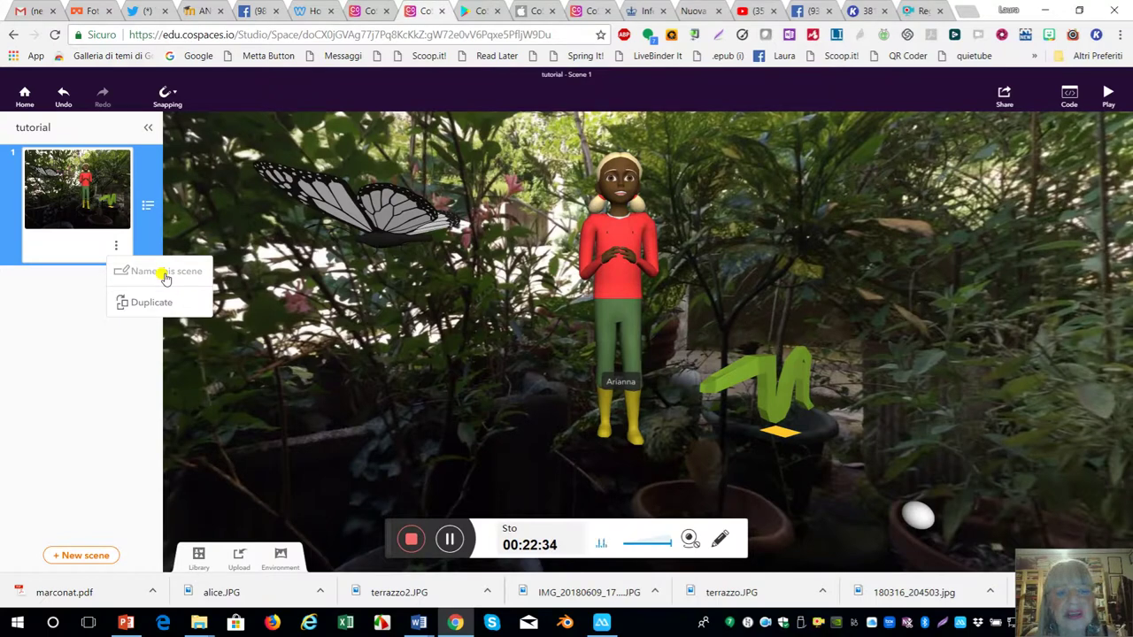
left_click(161, 271)
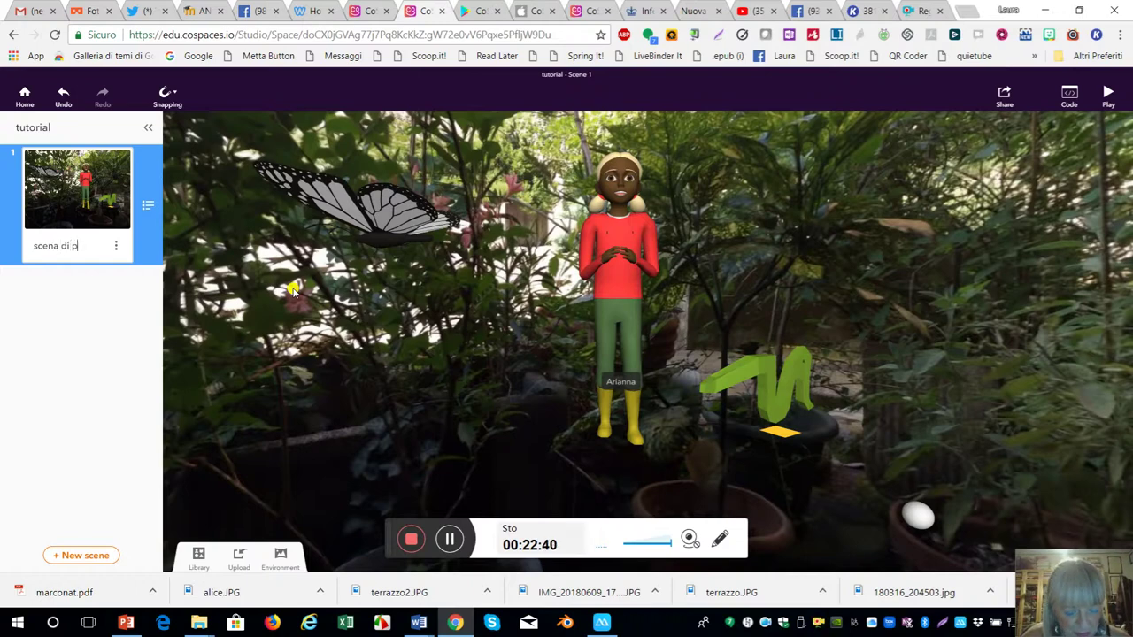
type("scena di partenza")
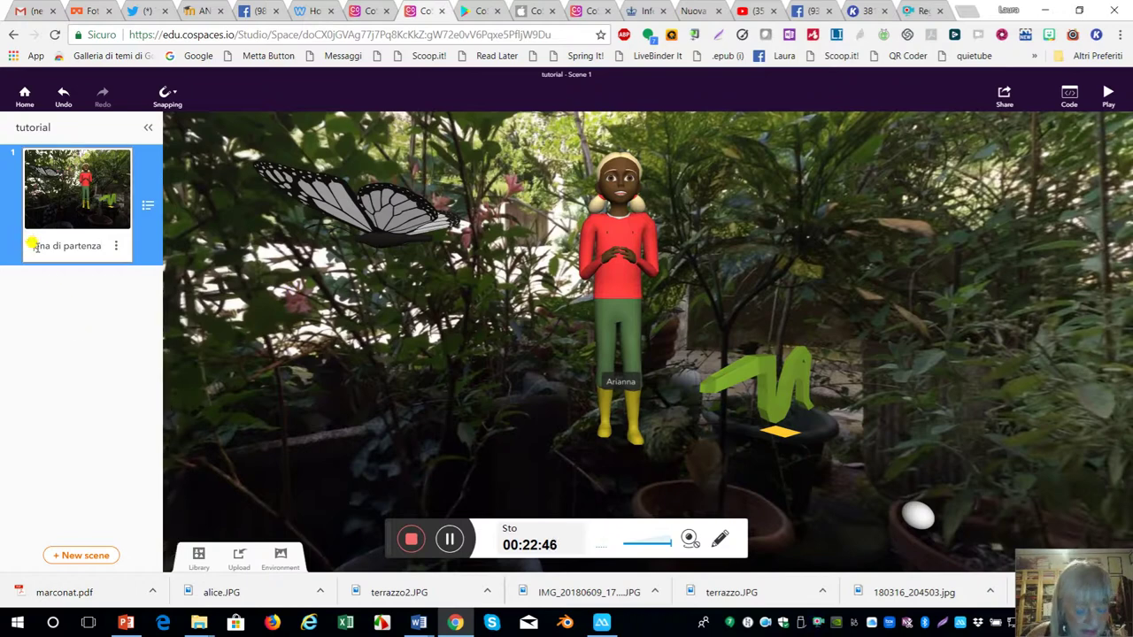
Step: Correct the first scene's name to "scena di partenza" by removing the duplicated letters at its start
left_click(48, 293)
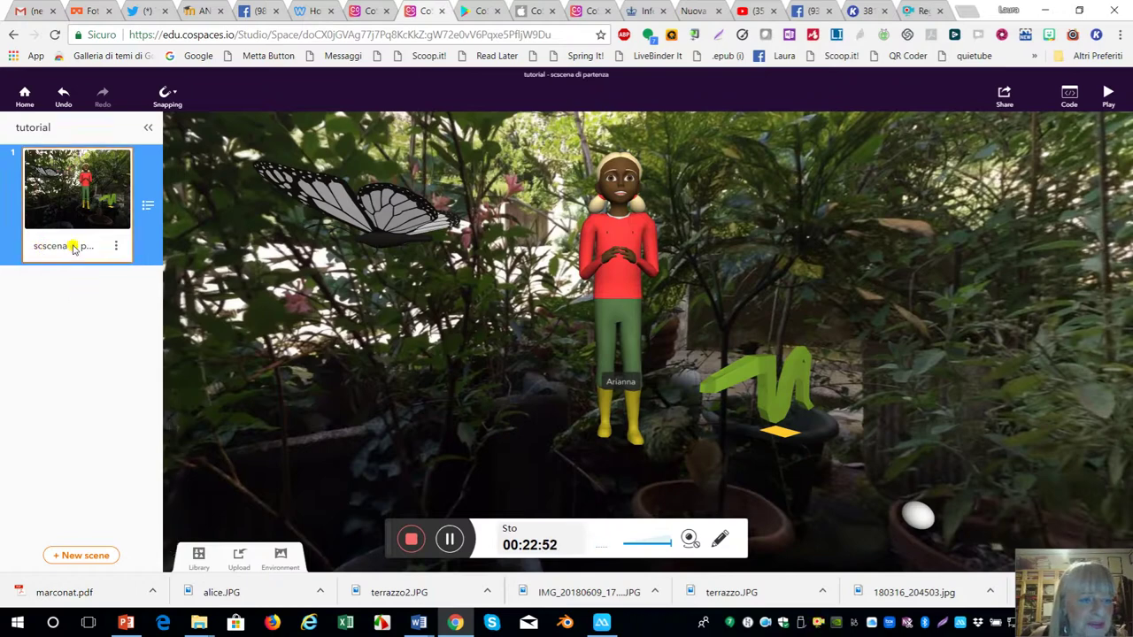
left_click(115, 245)
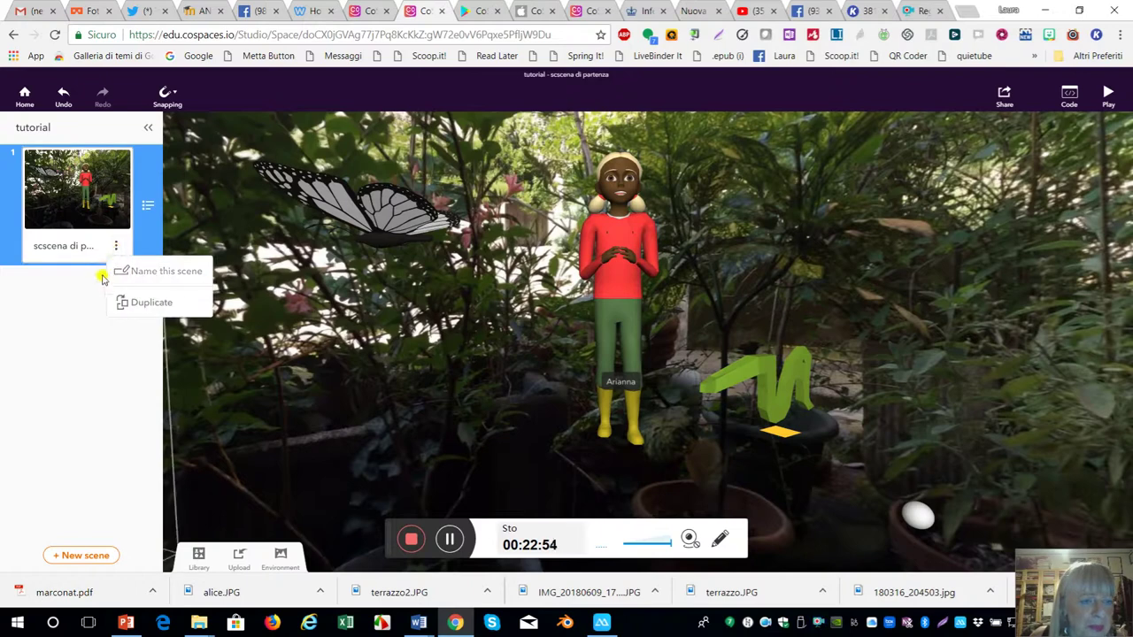
left_click(155, 272)
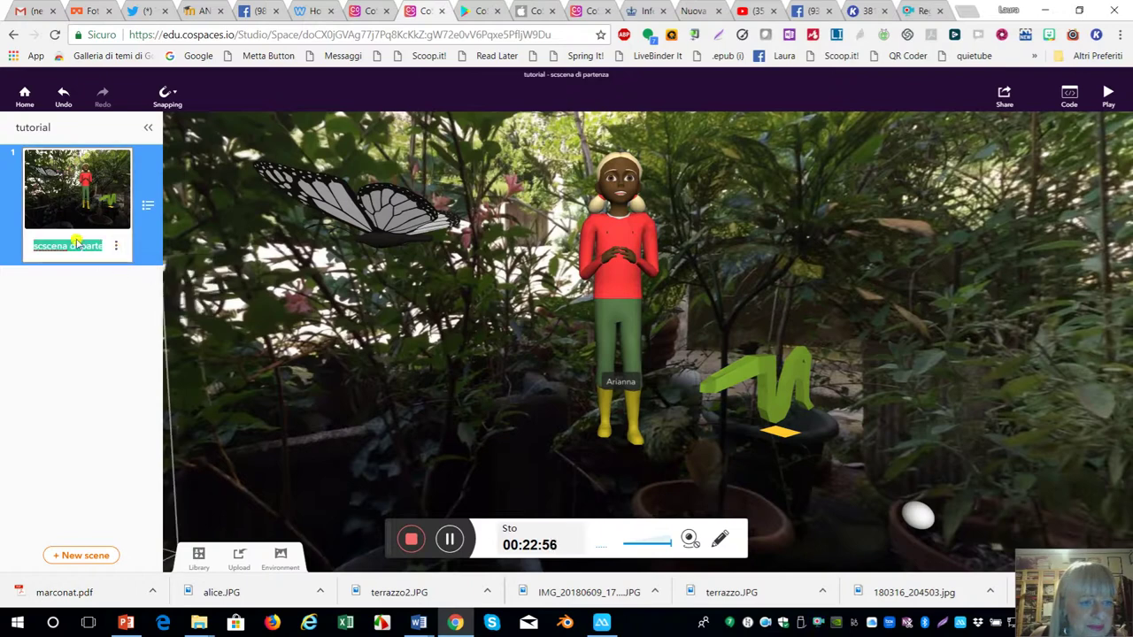
left_click(38, 246)
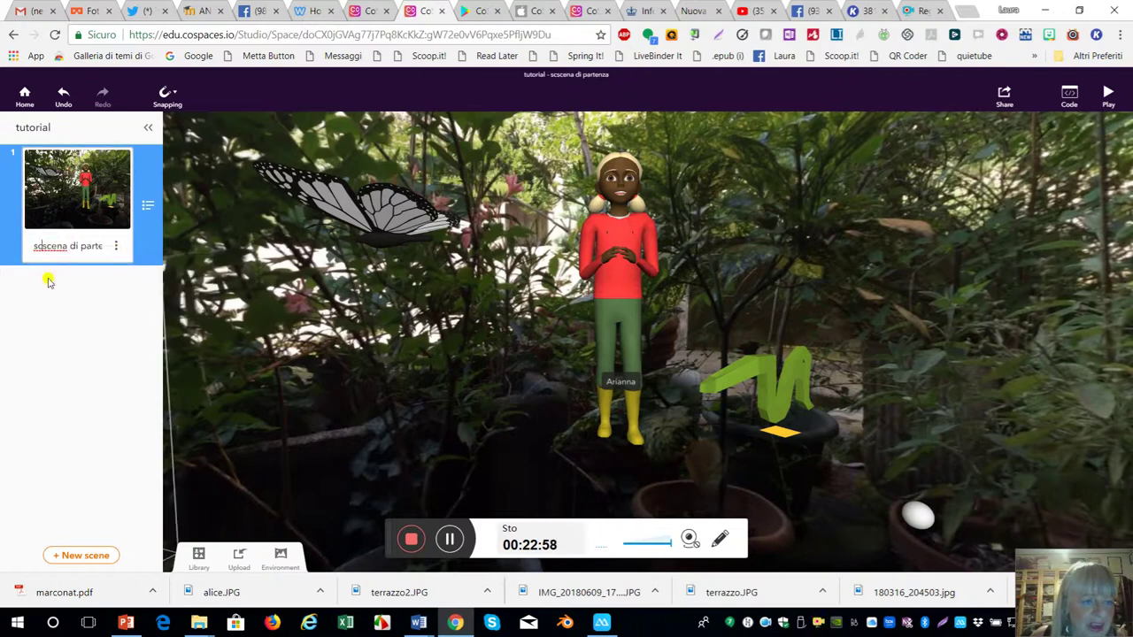
key("BackSpace")
key("BackSpace")
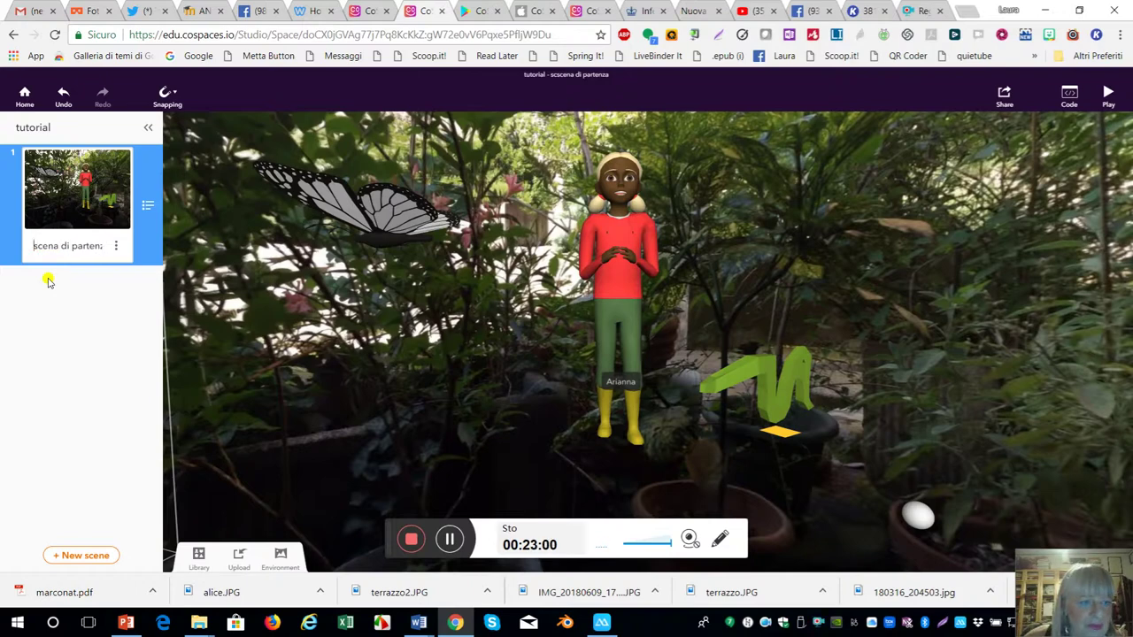
left_click(55, 317)
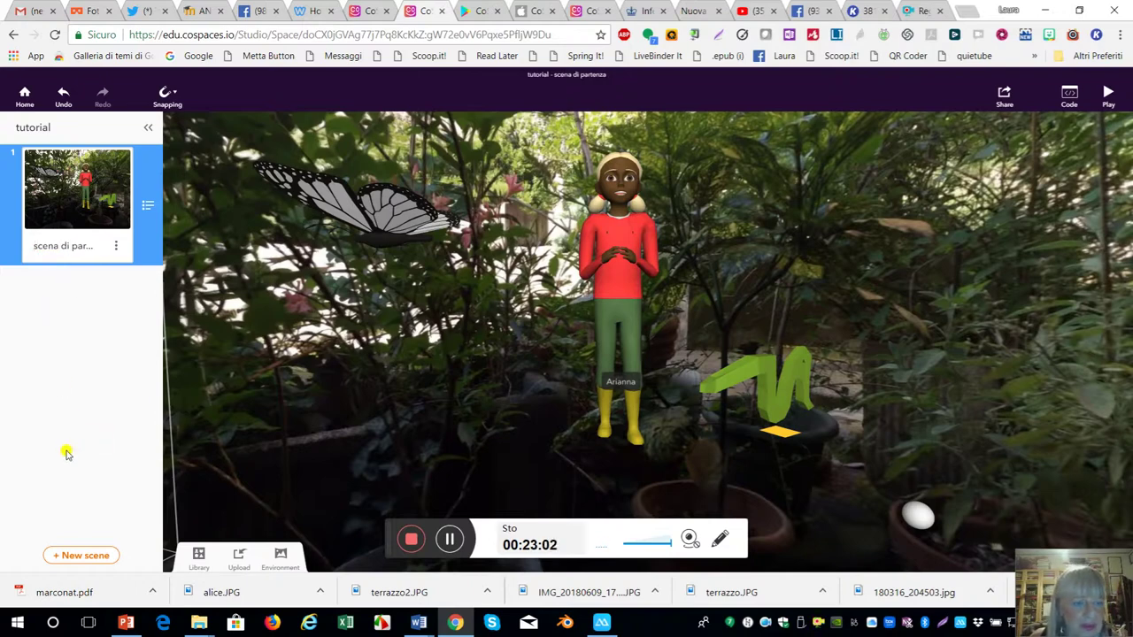
Step: Add a second, empty scene to the space and name it "parte seconda"
left_click(85, 556)
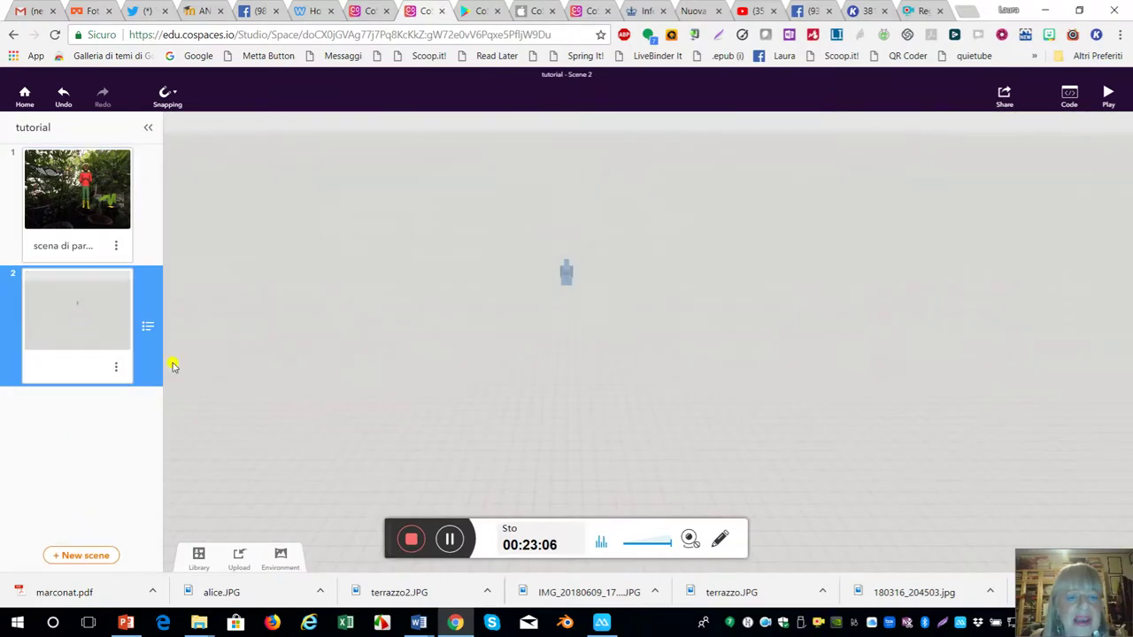
left_click(116, 367)
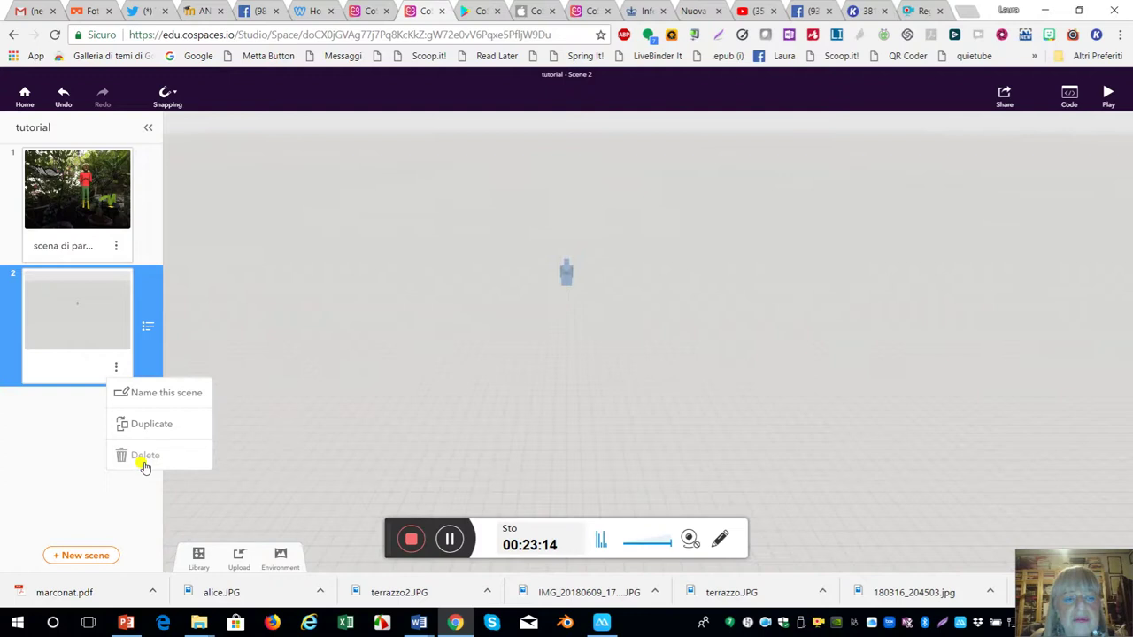
left_click(160, 395)
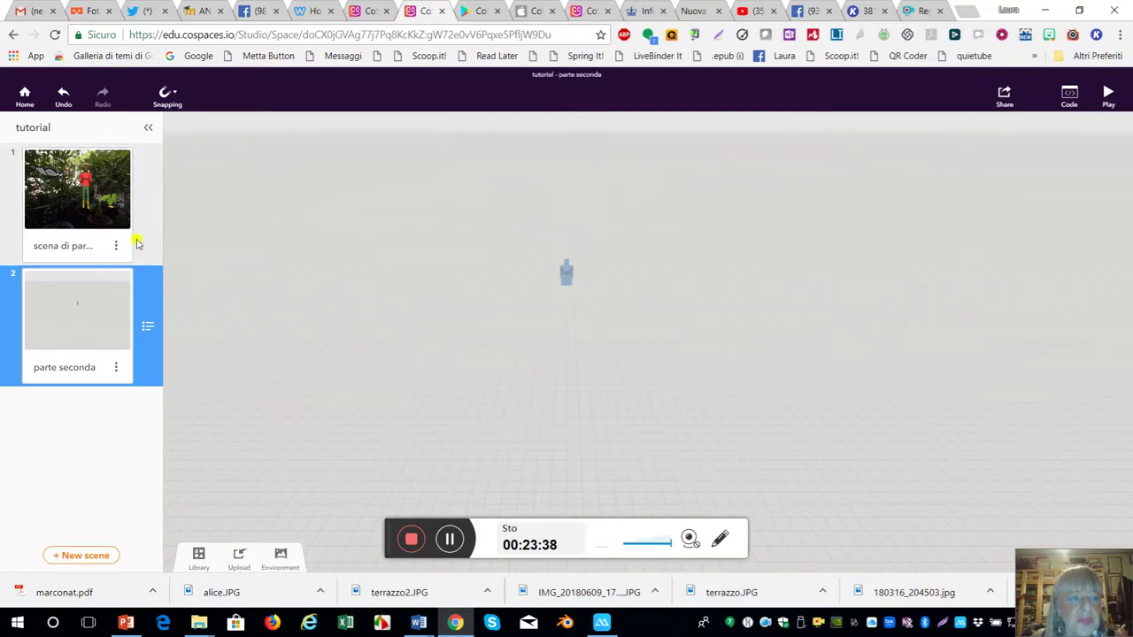
Step: Preview the space in play mode from the first scene through to the second, and return to the editor
left_click(72, 202)
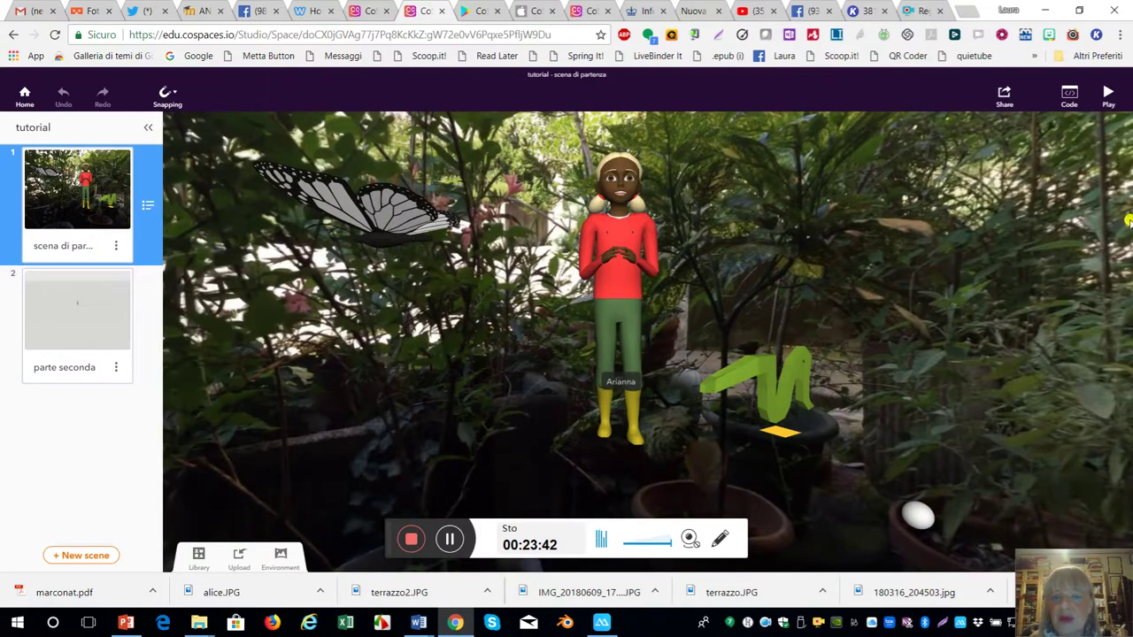
left_click_drag(880, 242, 663, 293)
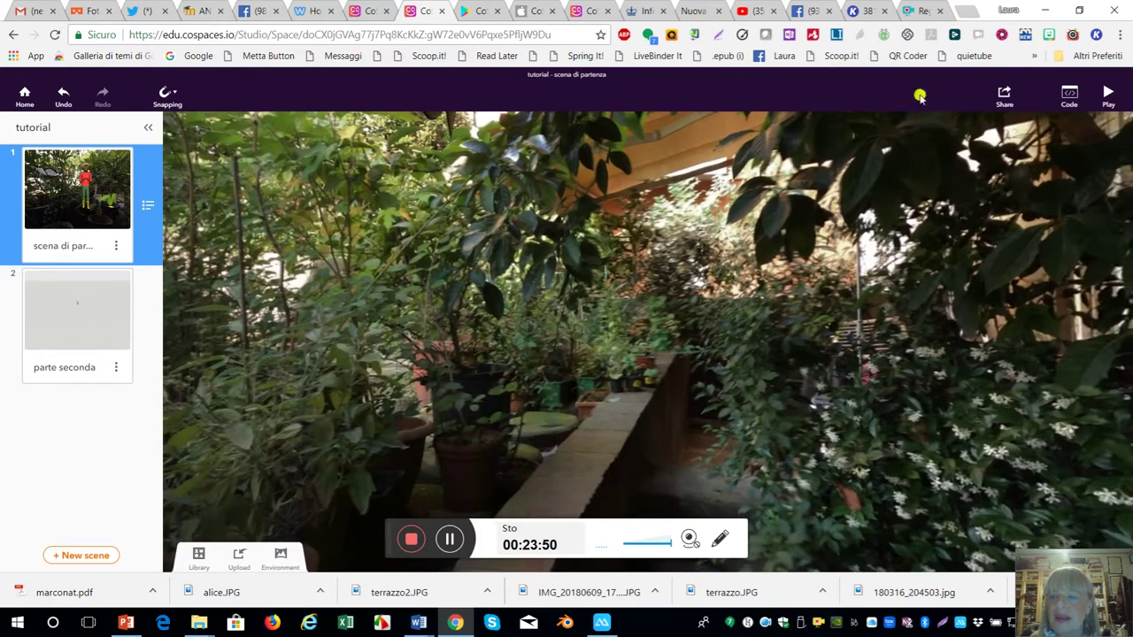
left_click(1108, 95)
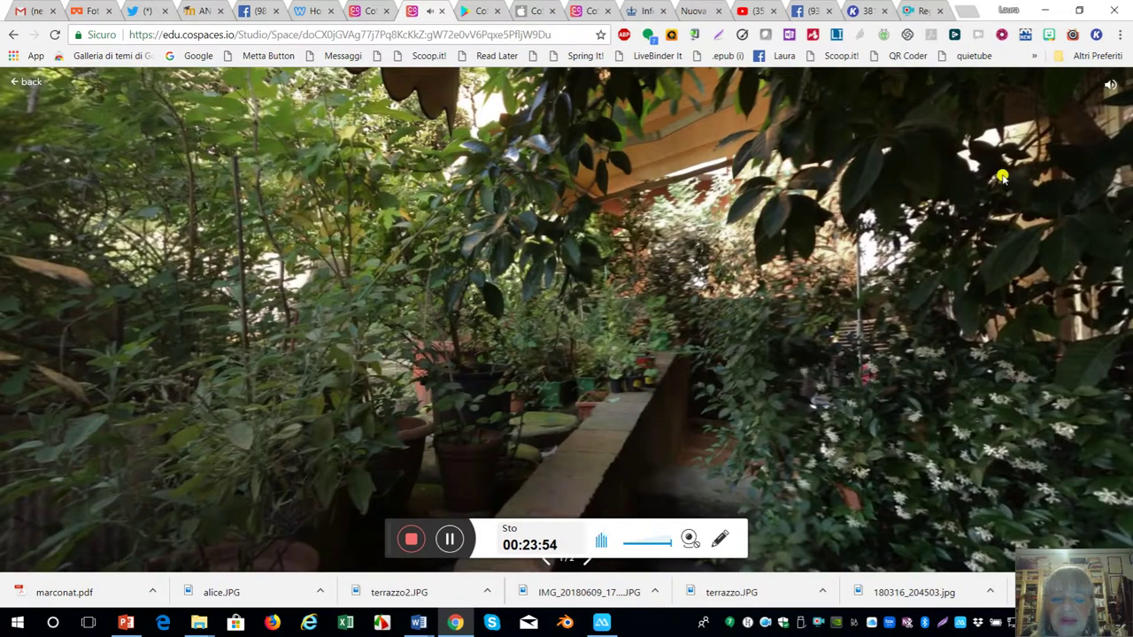
left_click_drag(650, 206, 941, 298)
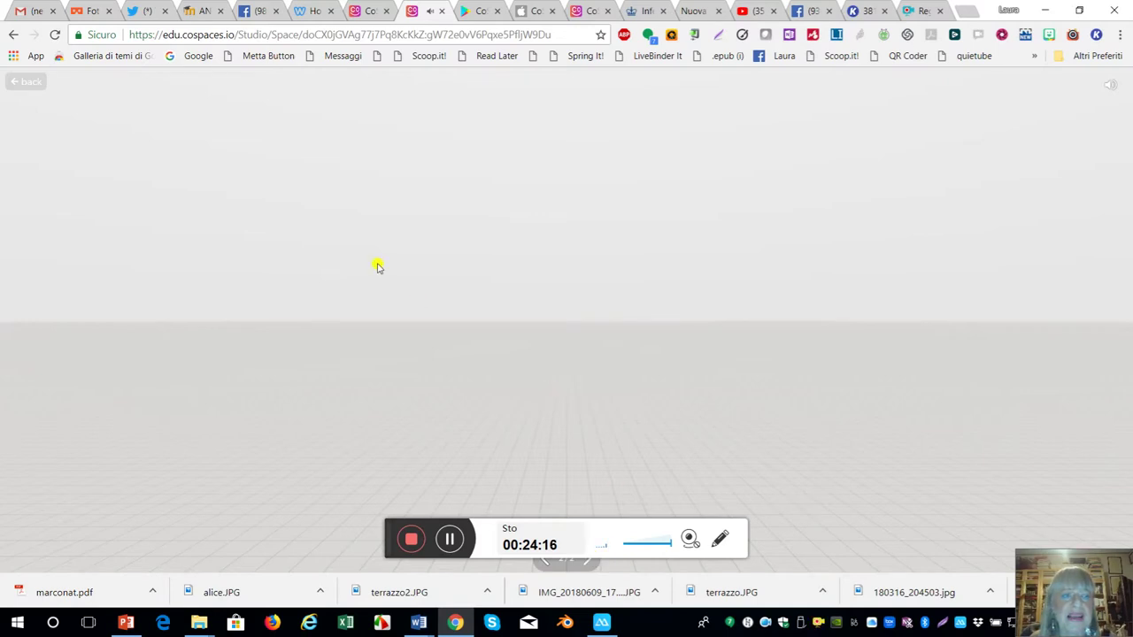
left_click(26, 81)
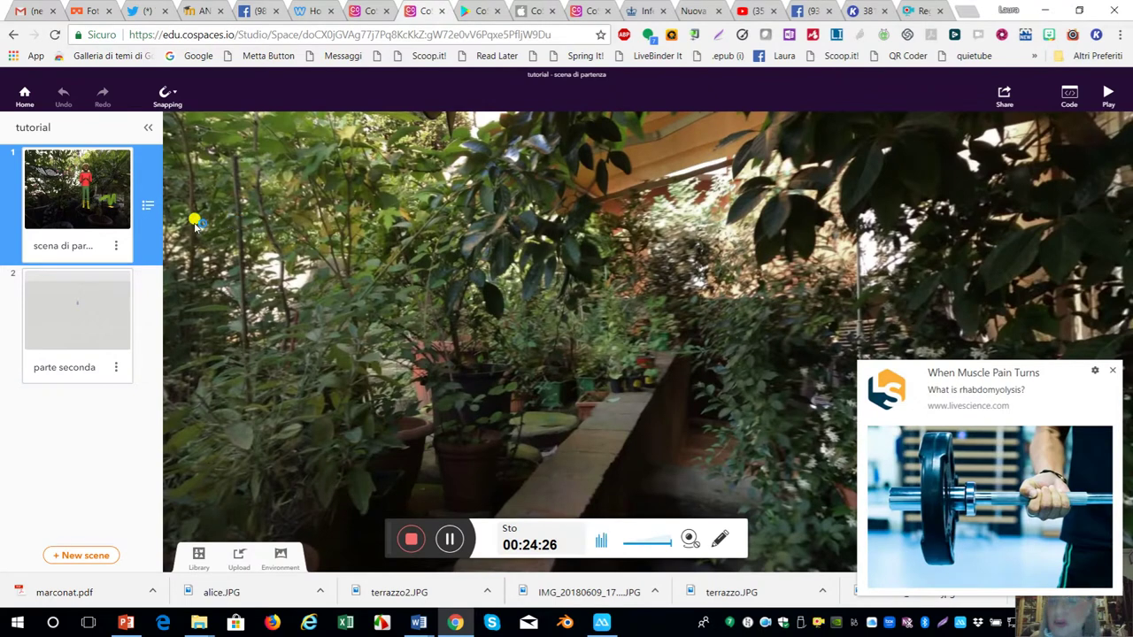
left_click(1111, 371)
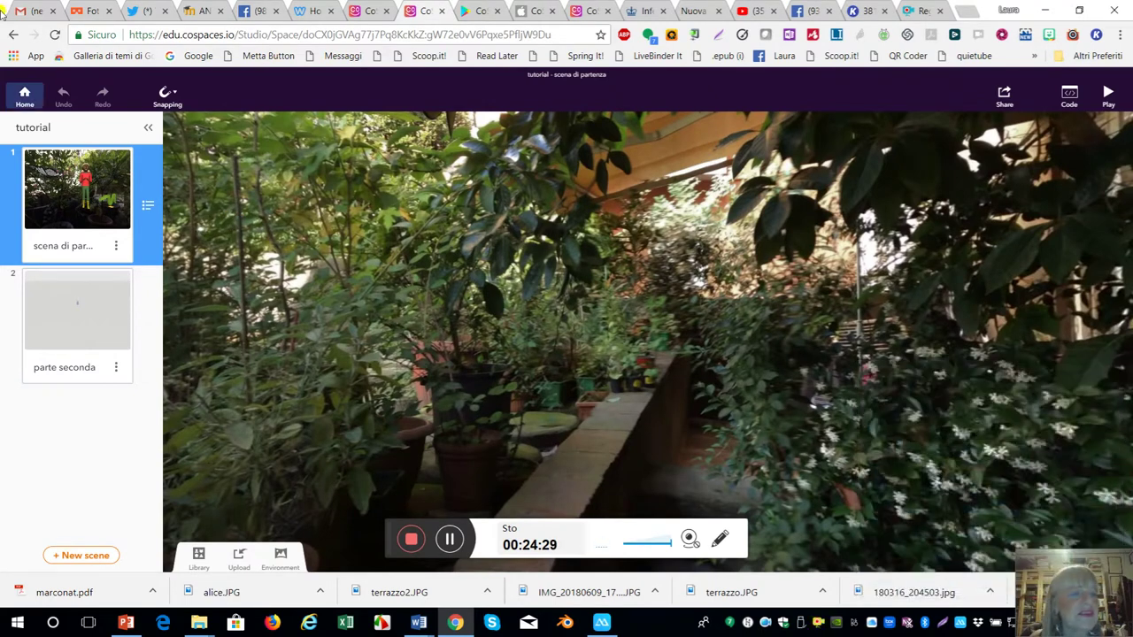
Step: Leave the editor, look at the list of classes, and return to the overview of own spaces
left_click(24, 98)
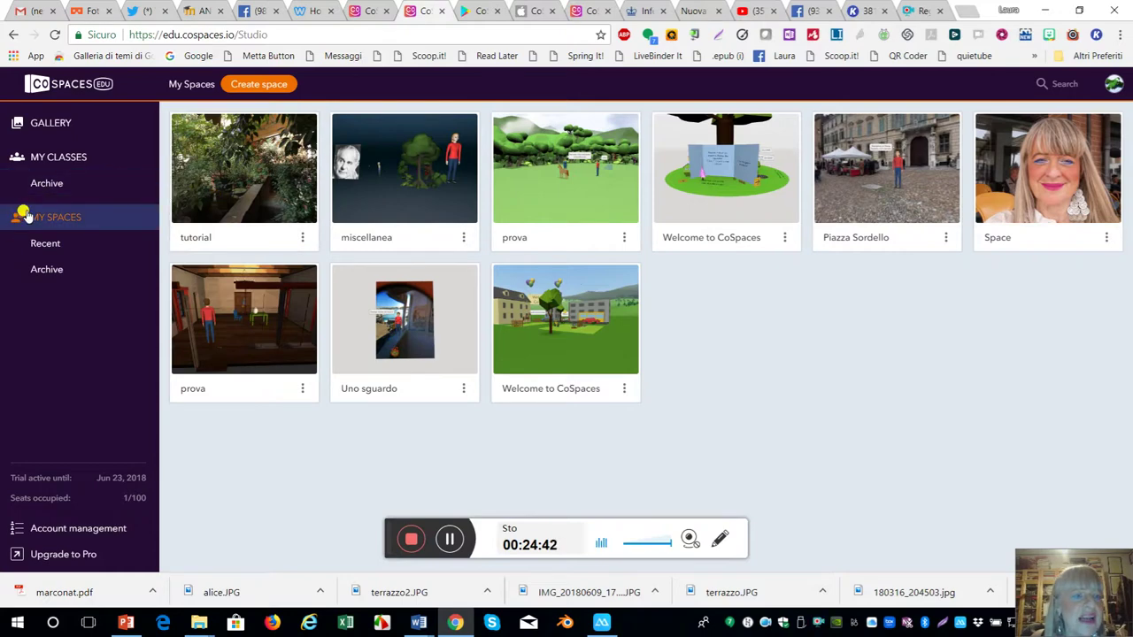
left_click(56, 157)
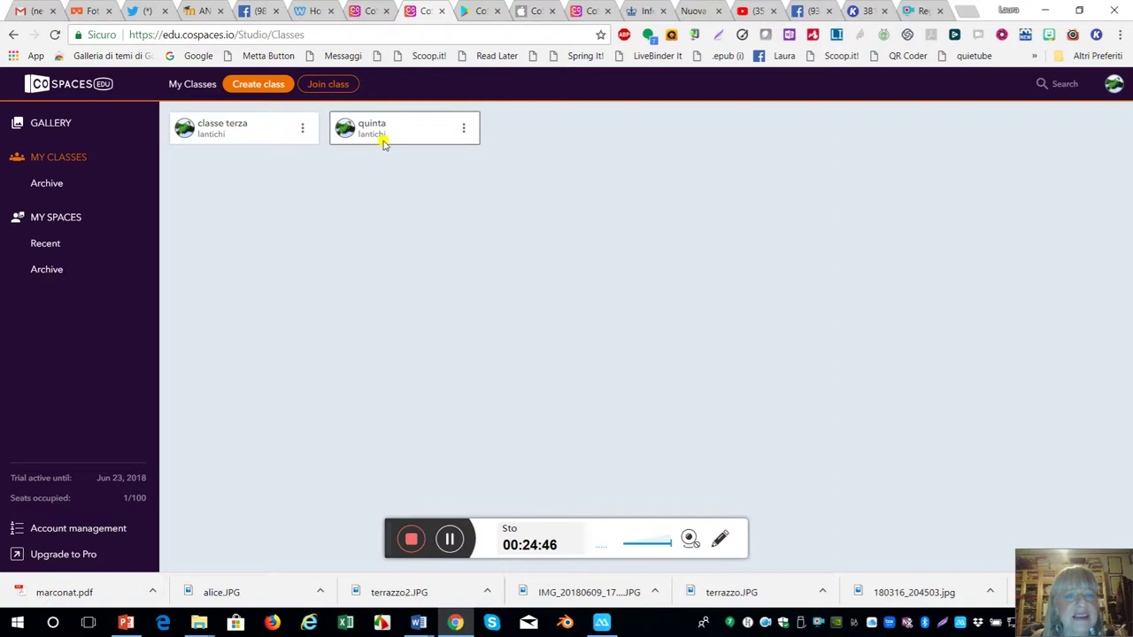
left_click(53, 219)
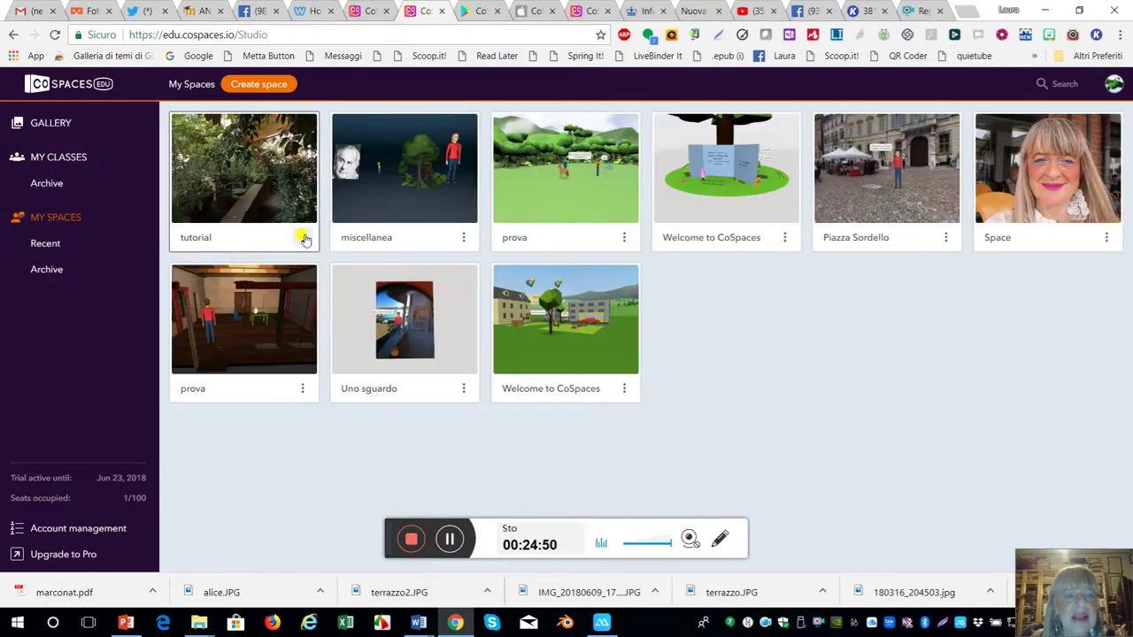
Step: Set up the "tutorial" space as an assignment for "classe terza" with the instructions "dico quello che devono fare"
left_click(301, 239)
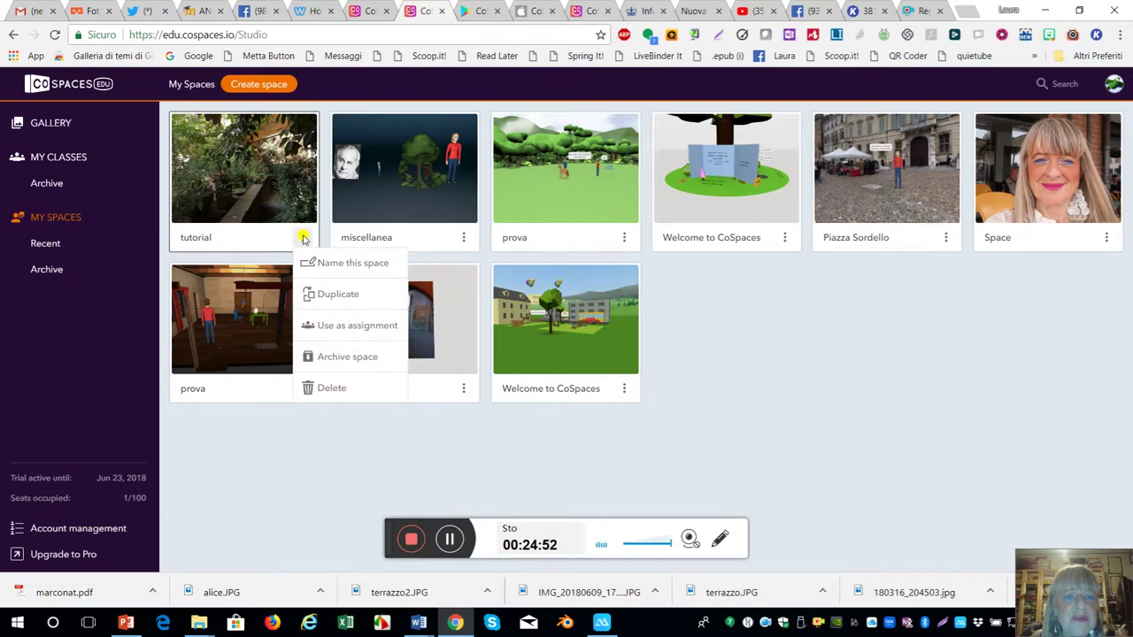
left_click(339, 326)
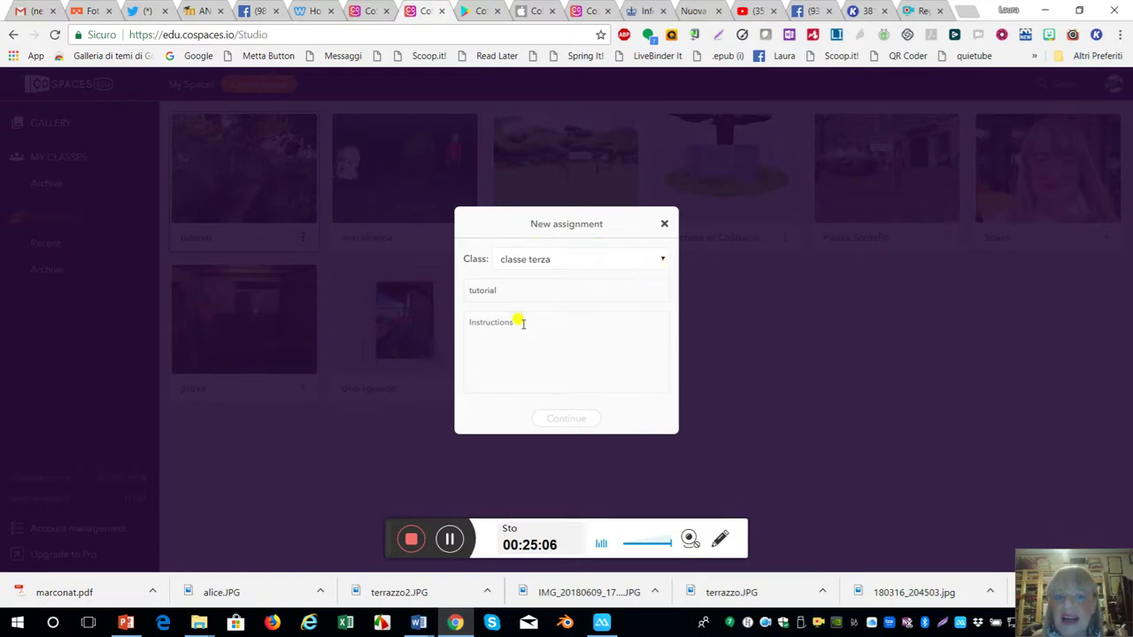
left_click(494, 322)
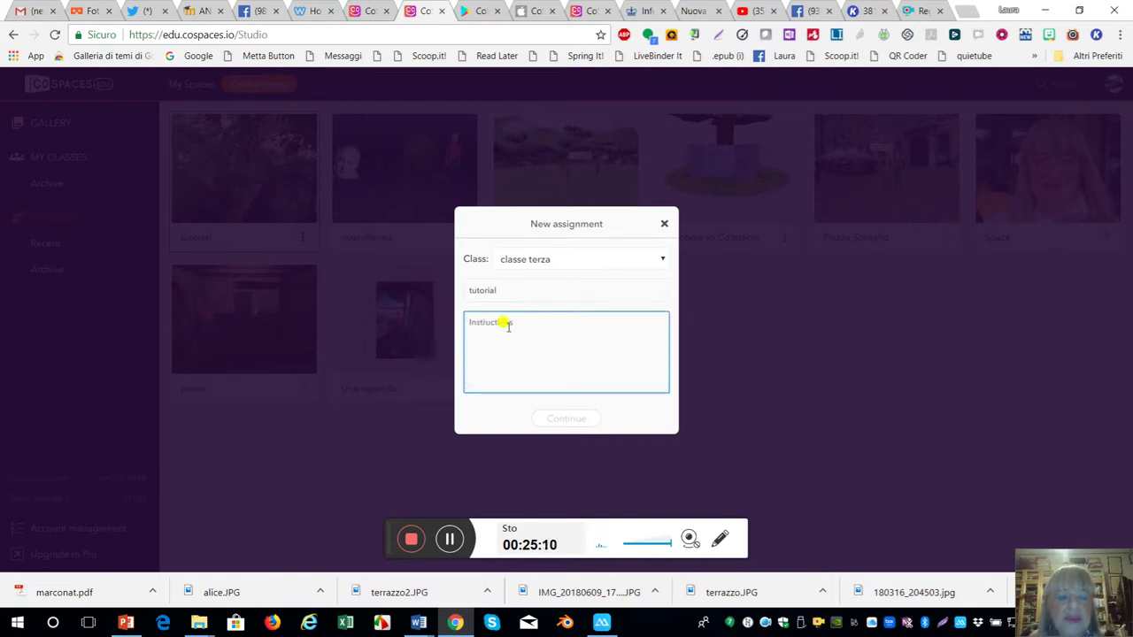
left_click(509, 294)
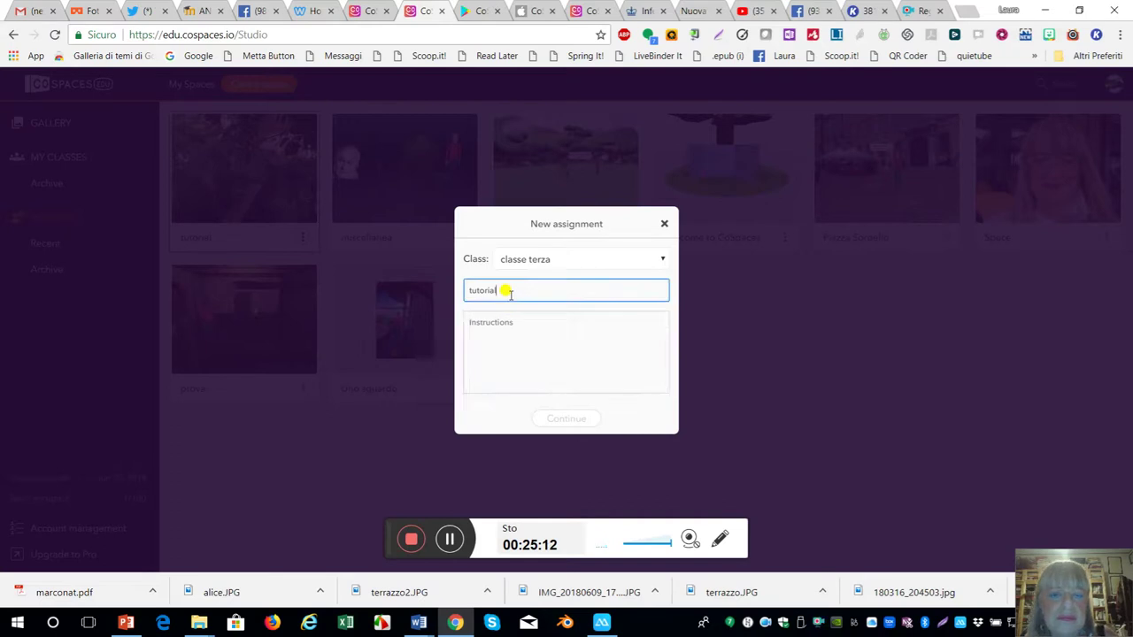
left_click(510, 323)
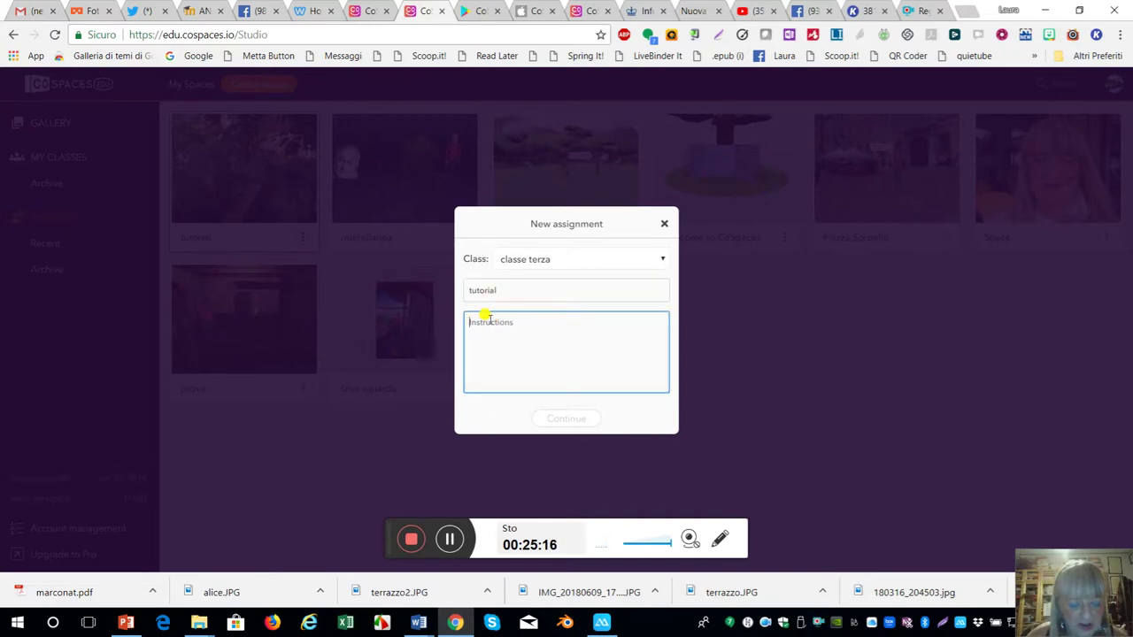
type("dico quello che devono fare")
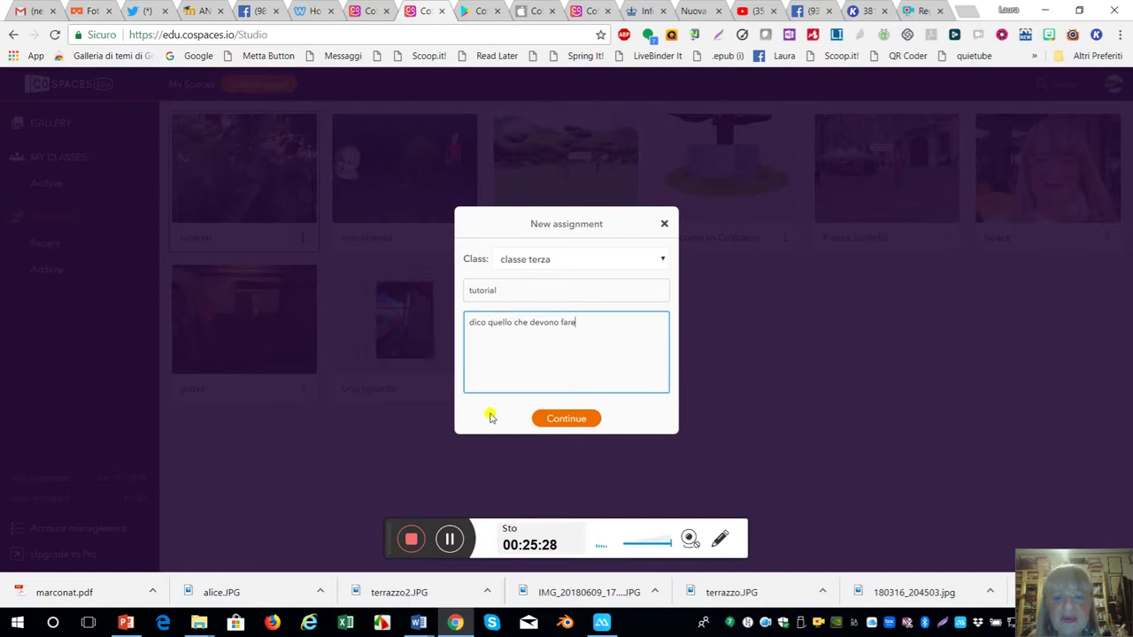
left_click(569, 419)
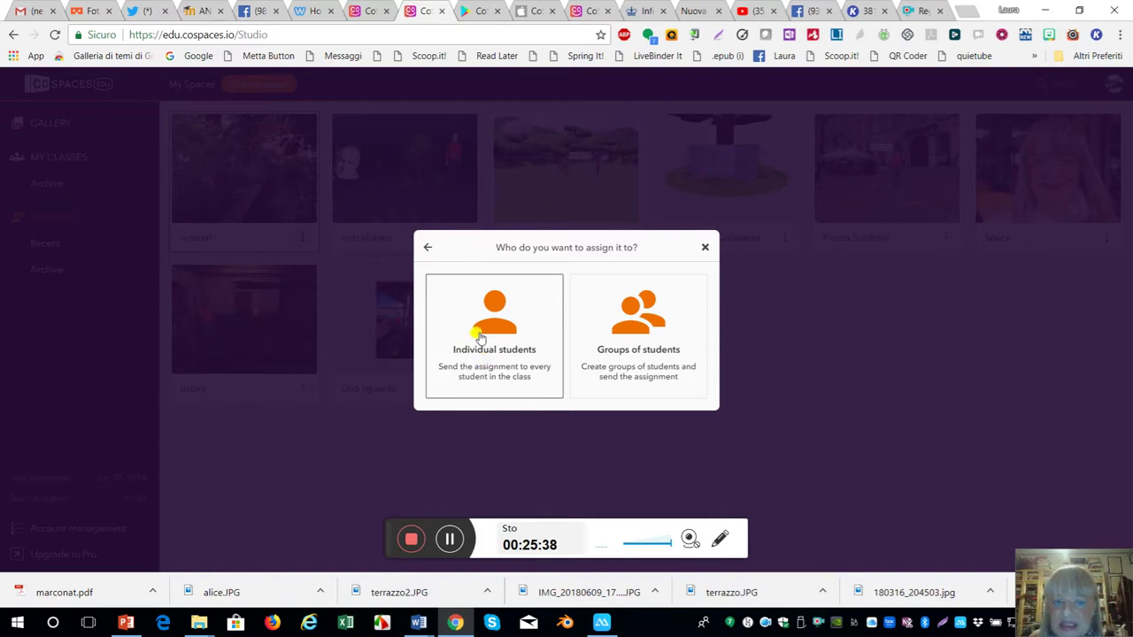
Step: Assign the work to groups of students, add a third group, and send the assignment
left_click(611, 347)
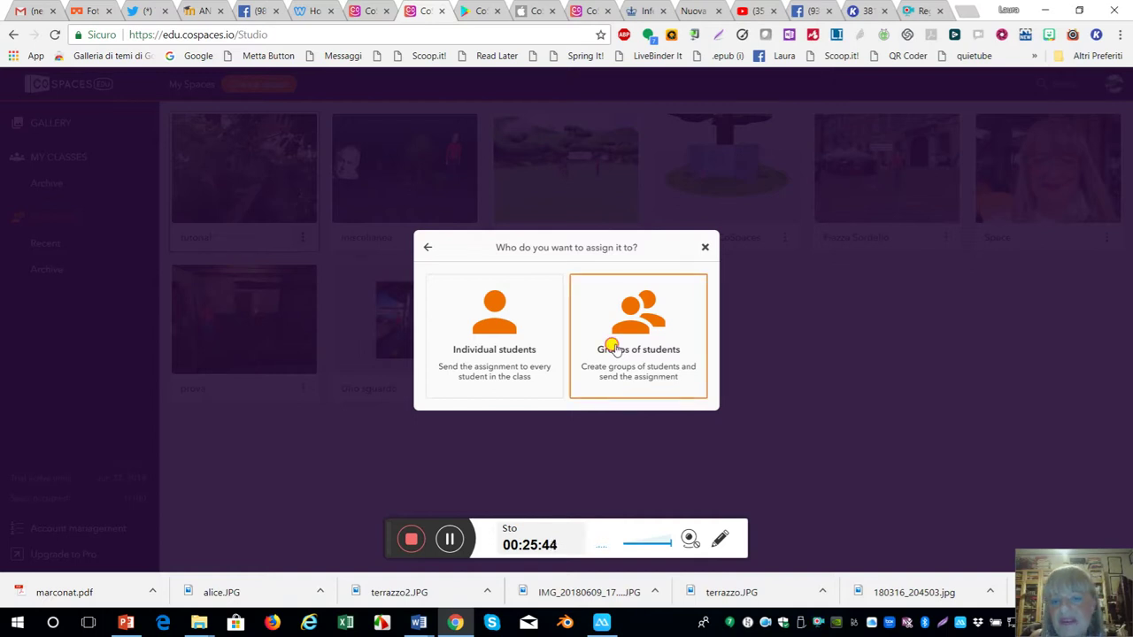
left_click(611, 347)
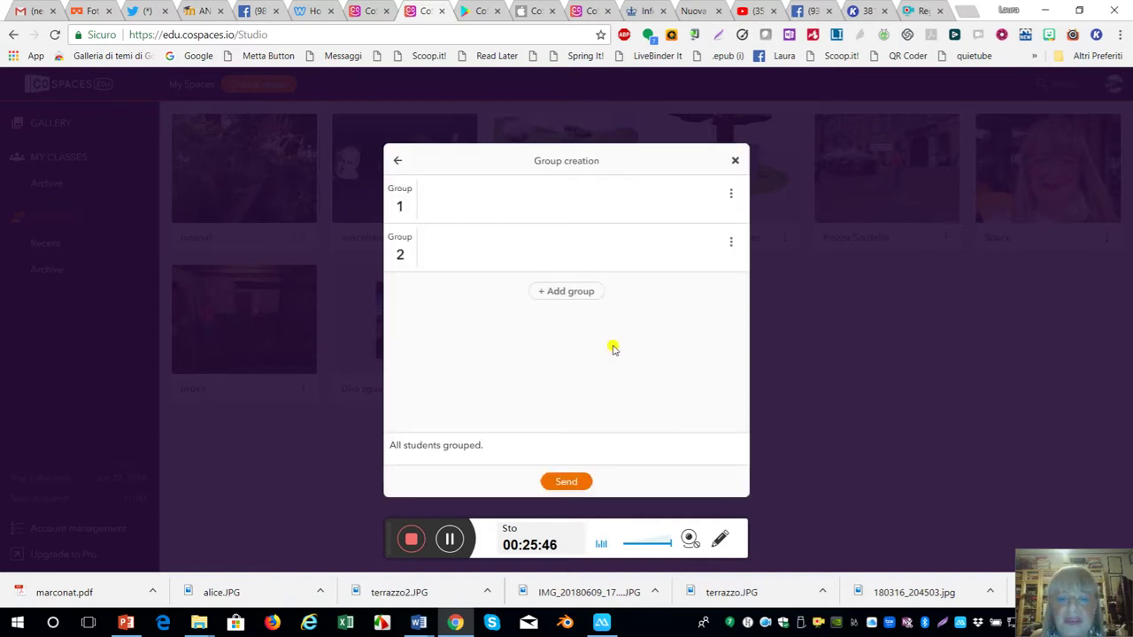
left_click(731, 193)
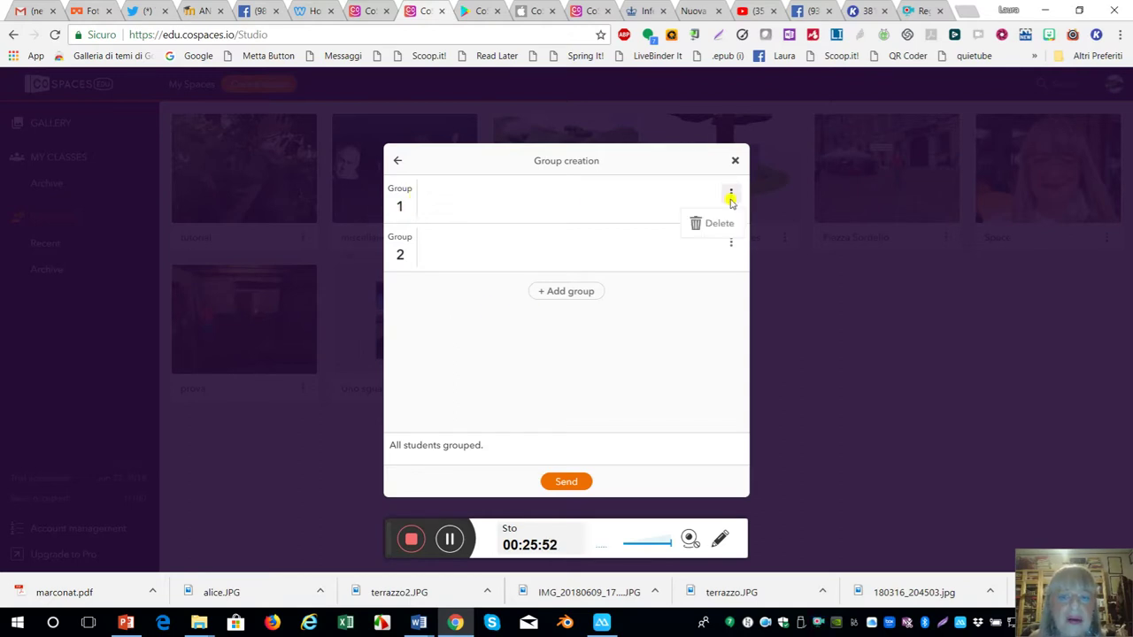
left_click(603, 209)
left_click(571, 292)
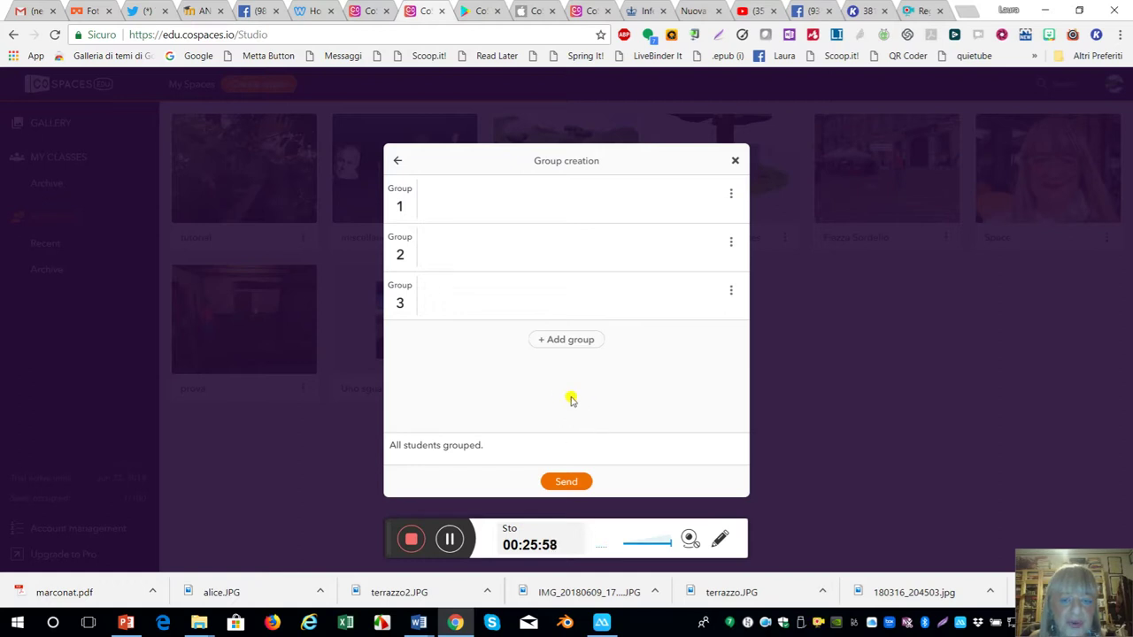
left_click(581, 482)
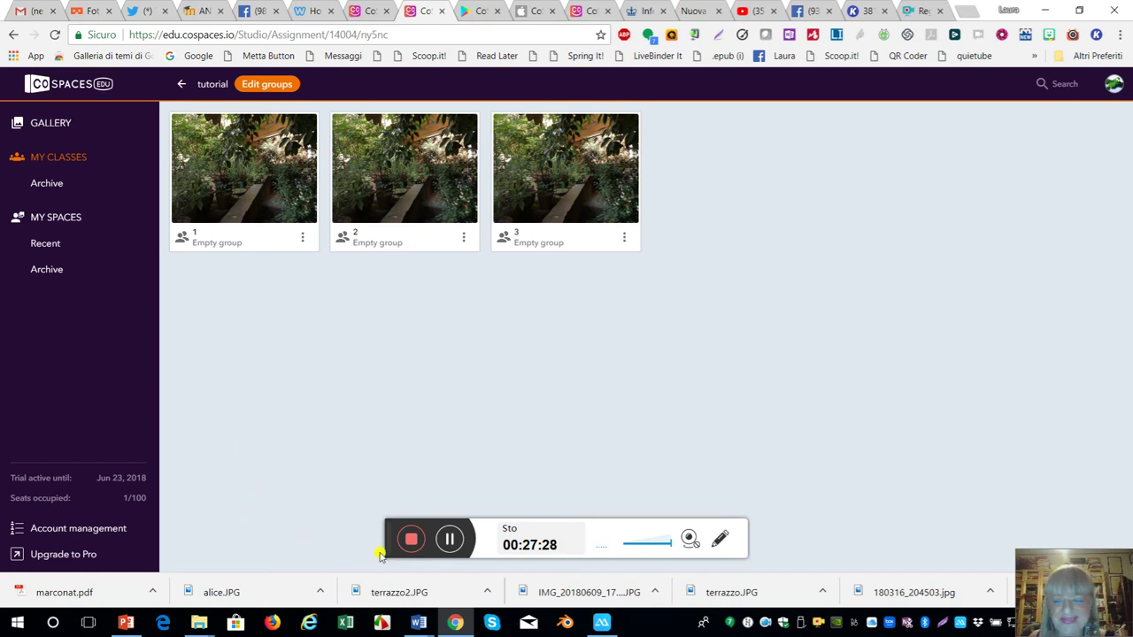
left_click(450, 541)
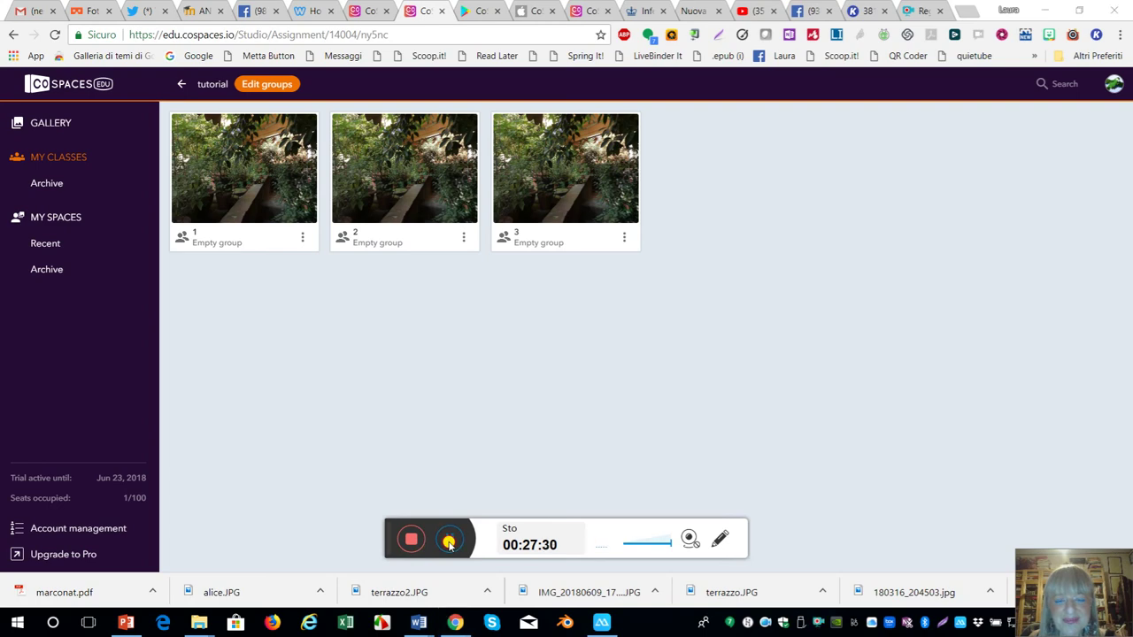